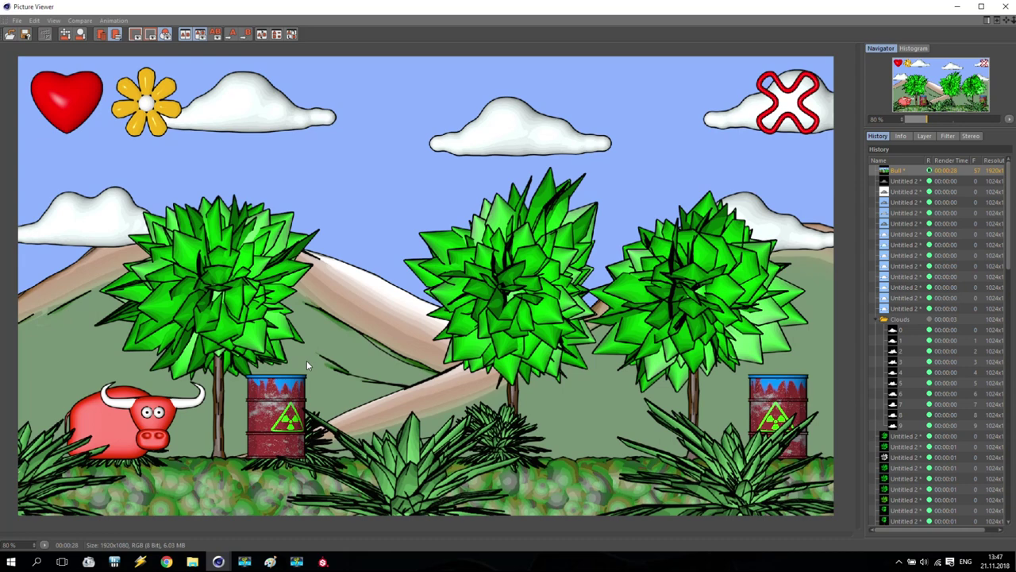
# Examine the drum with the radiation sign up close in the rendered scene.
pyautogui.scroll(1, 252, 427)
pyautogui.scroll(5, 252, 426)
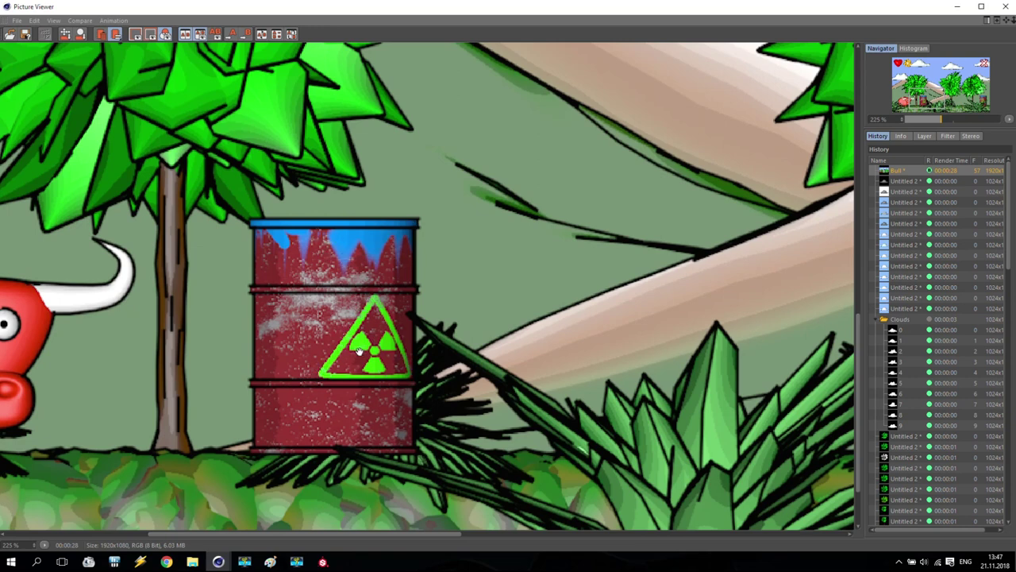
pyautogui.scroll(-3, 312, 402)
pyautogui.scroll(-1, 341, 395)
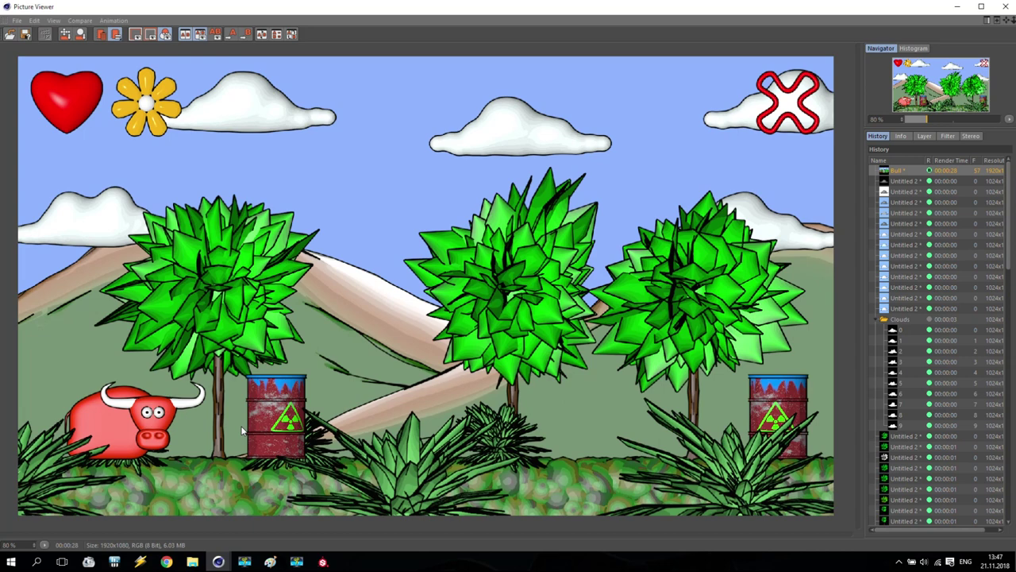
# Bring up Substance Painter, then return to the Cinema 4D Picture Viewer and look through the render history.
pyautogui.press('super')
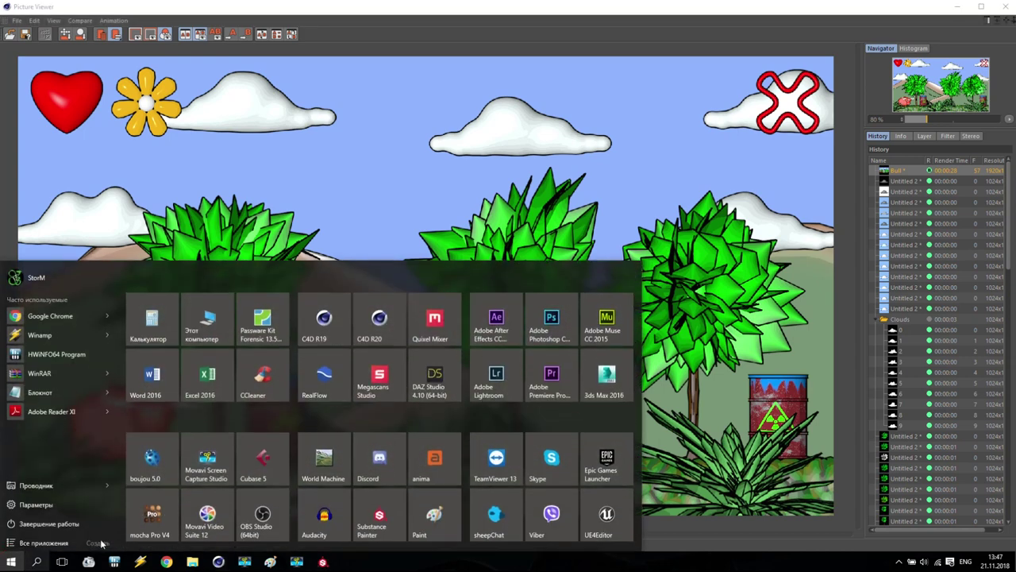
pyautogui.click(380, 512)
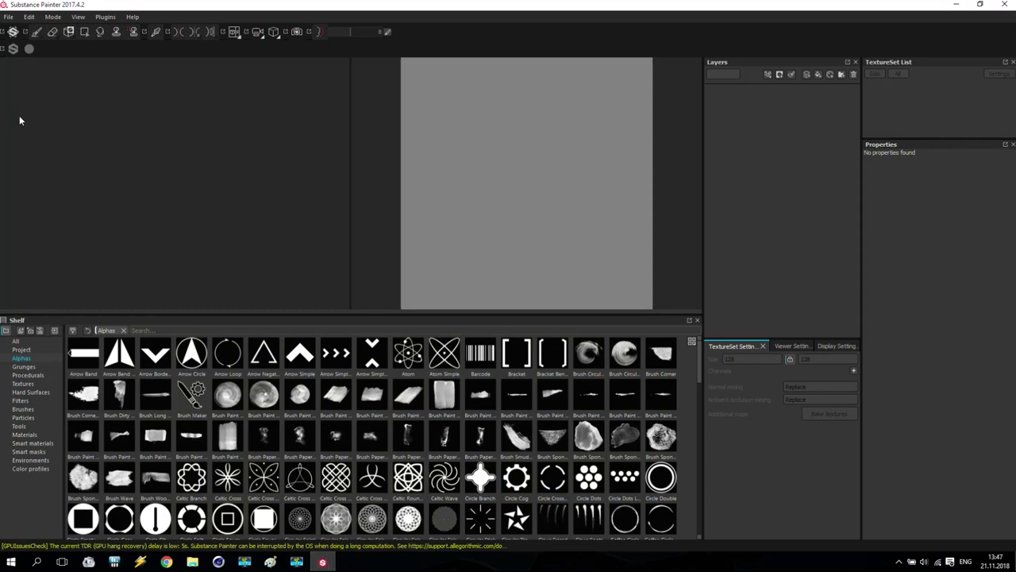
pyautogui.click(217, 562)
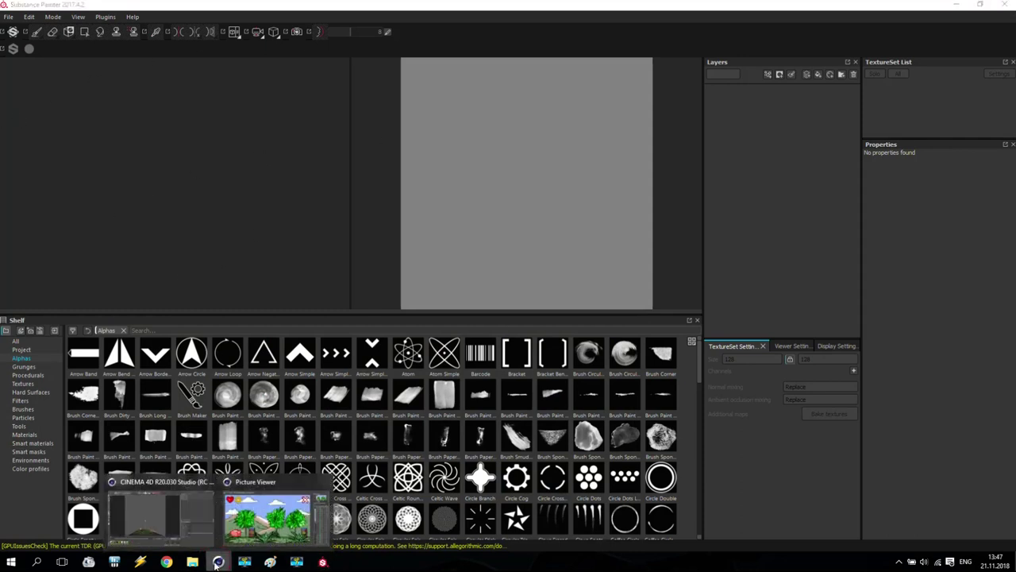
pyautogui.click(270, 508)
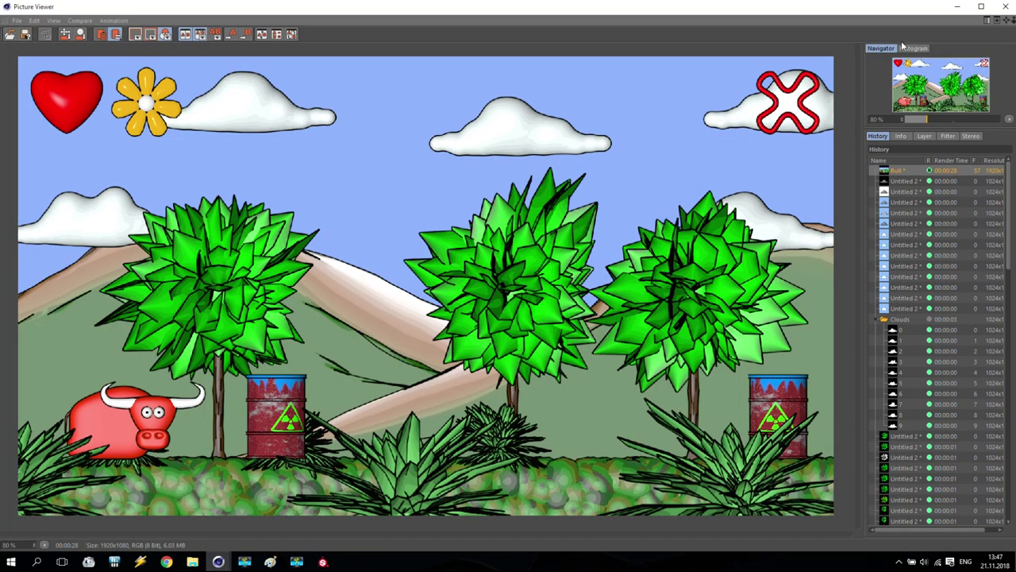
pyautogui.scroll(-10, 954, 342)
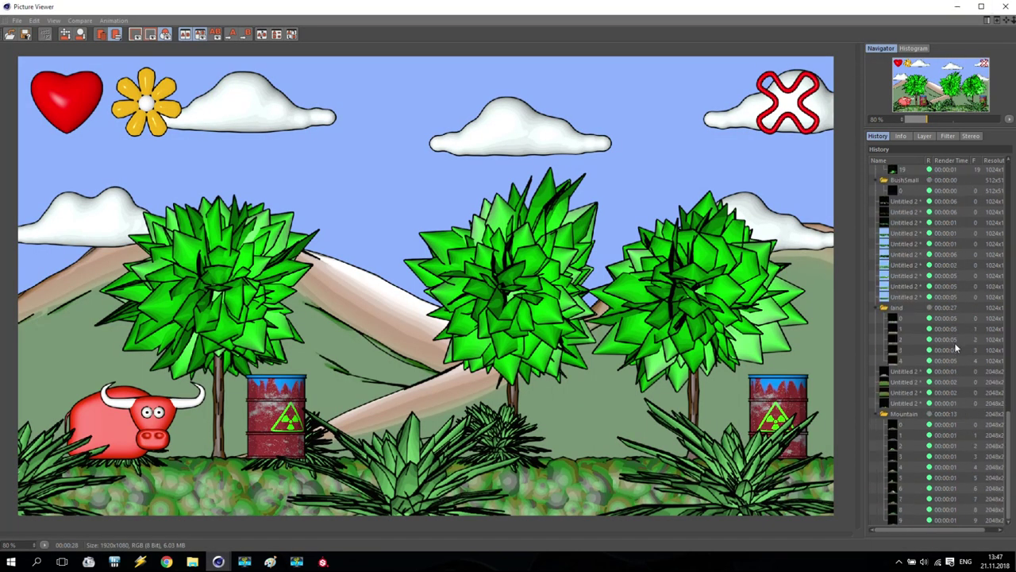
# Return to the Cinema 4D main window, hide the Landscape object and leave the Camera view for a free perspective view.
pyautogui.click(957, 6)
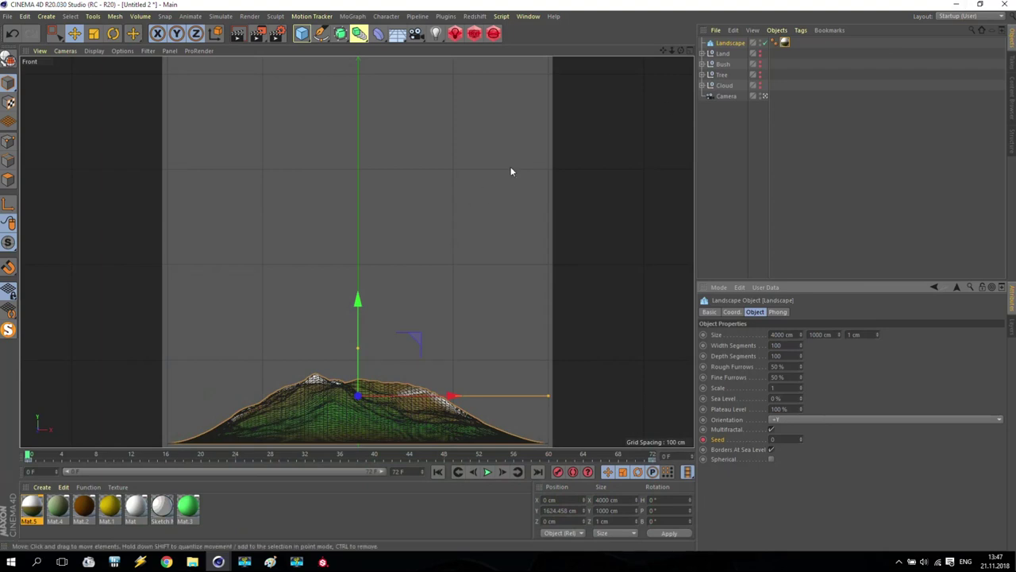
pyautogui.click(760, 43)
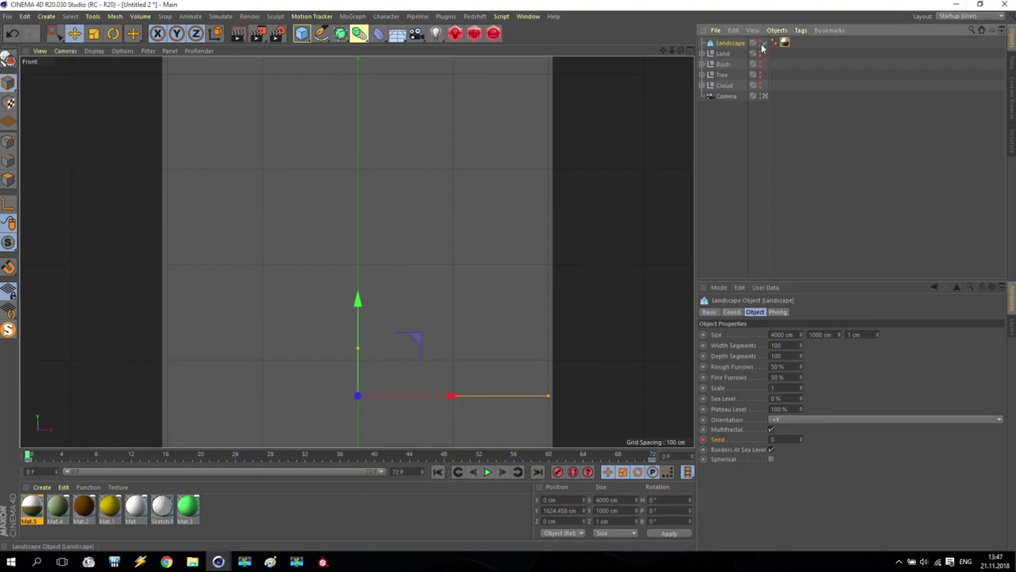
pyautogui.click(766, 96)
pyautogui.keyDown('alt'); pyautogui.moveTo(424, 269); pyautogui.dragTo(399, 346); pyautogui.keyUp('alt')
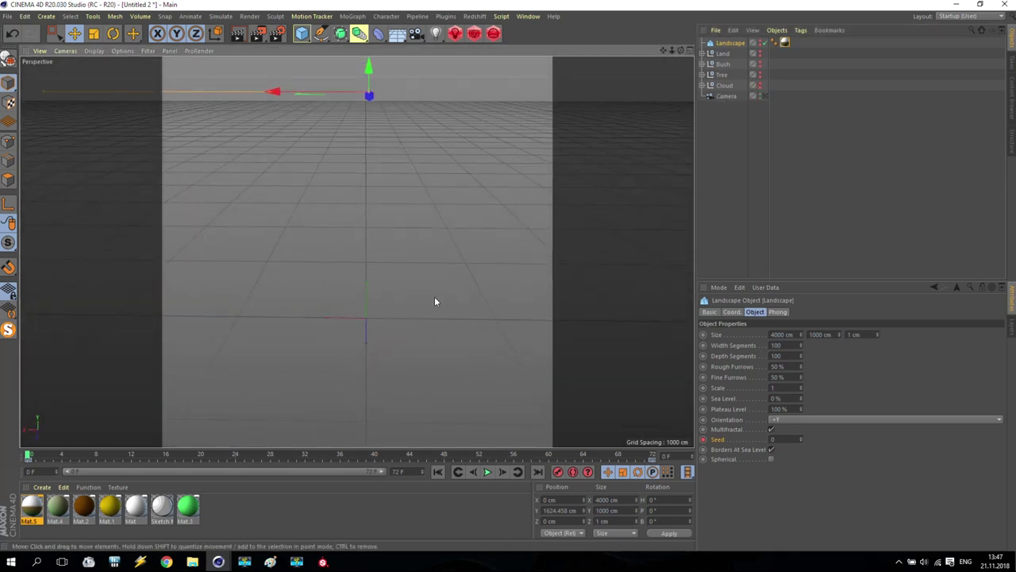
# Add a Cylinder primitive to the scene with nothing else selected and bring it into close view.
pyautogui.click(709, 164)
pyautogui.click(300, 33)
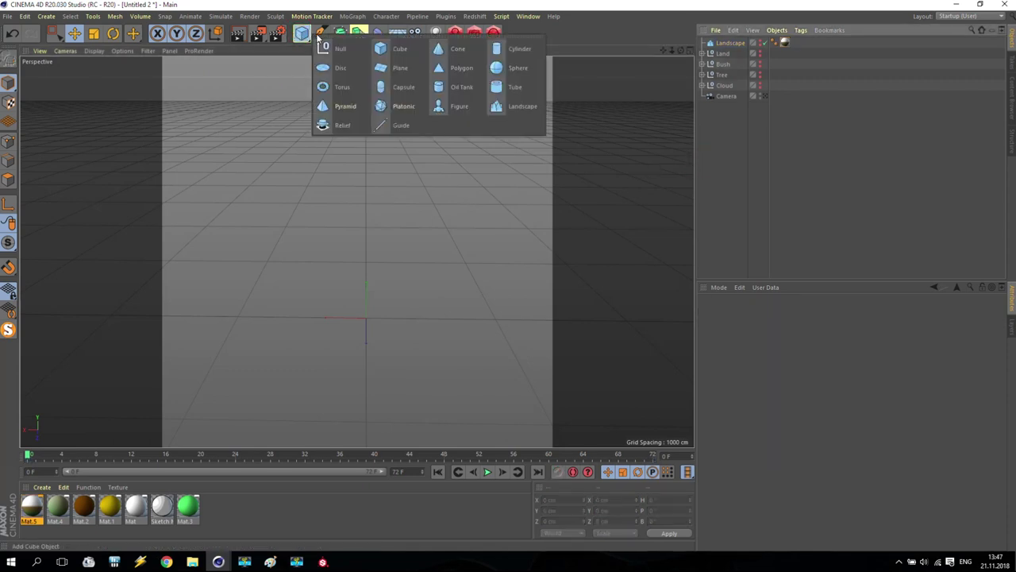
pyautogui.click(514, 48)
pyautogui.scroll(3, 374, 336)
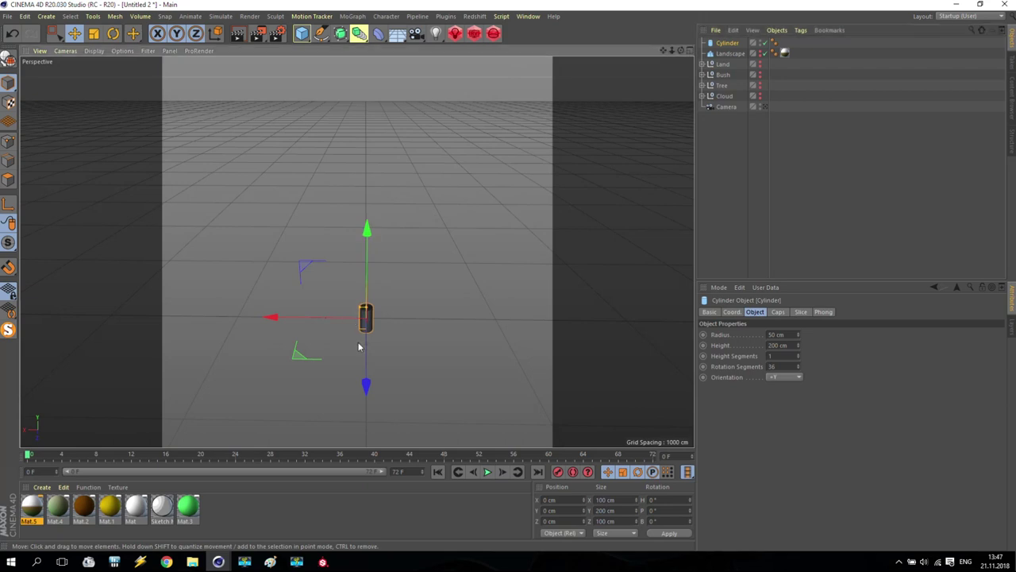
pyautogui.scroll(4, 378, 330)
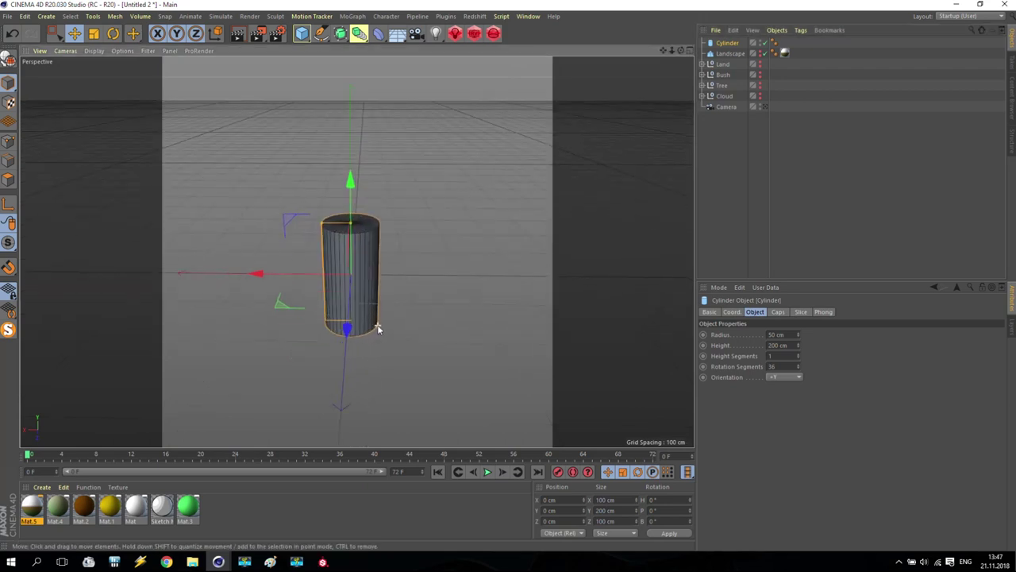
pyautogui.scroll(2, 350, 327)
pyautogui.keyDown('alt'); pyautogui.moveTo(370, 356); pyautogui.dragTo(372, 317); pyautogui.keyUp('alt')
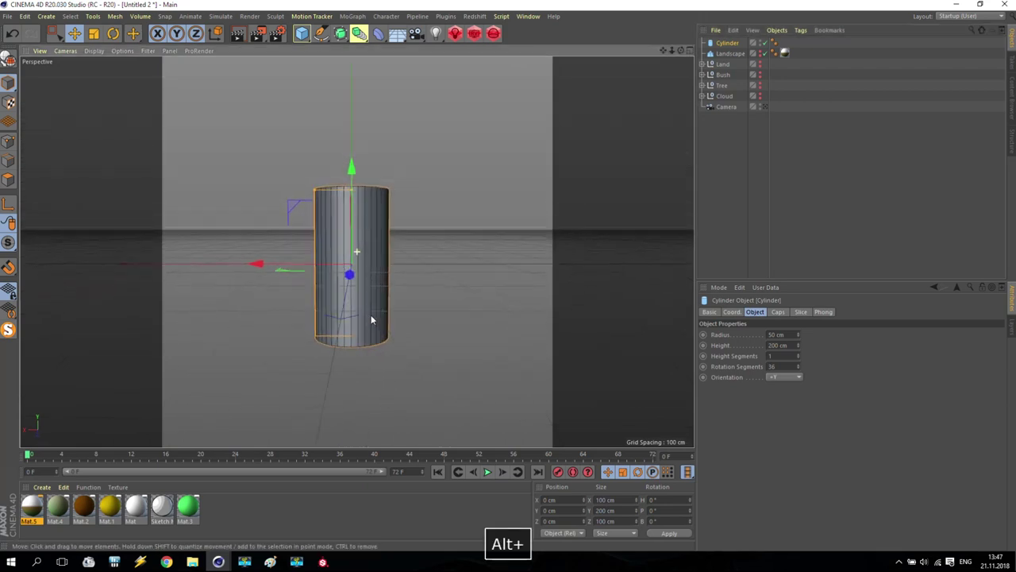
# Set the cylinder's radius to 70 cm.
pyautogui.moveTo(798, 334); pyautogui.dragTo(826, 334)
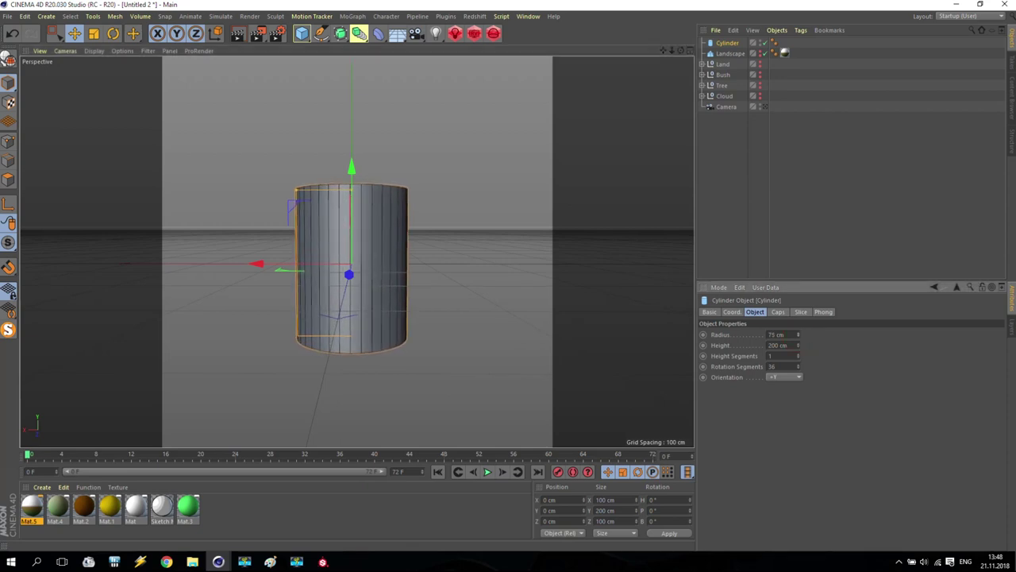
pyautogui.keyDown('alt'); pyautogui.moveTo(491, 346); pyautogui.dragTo(392, 311); pyautogui.keyUp('alt')
pyautogui.click(794, 334)
pyautogui.write('70')
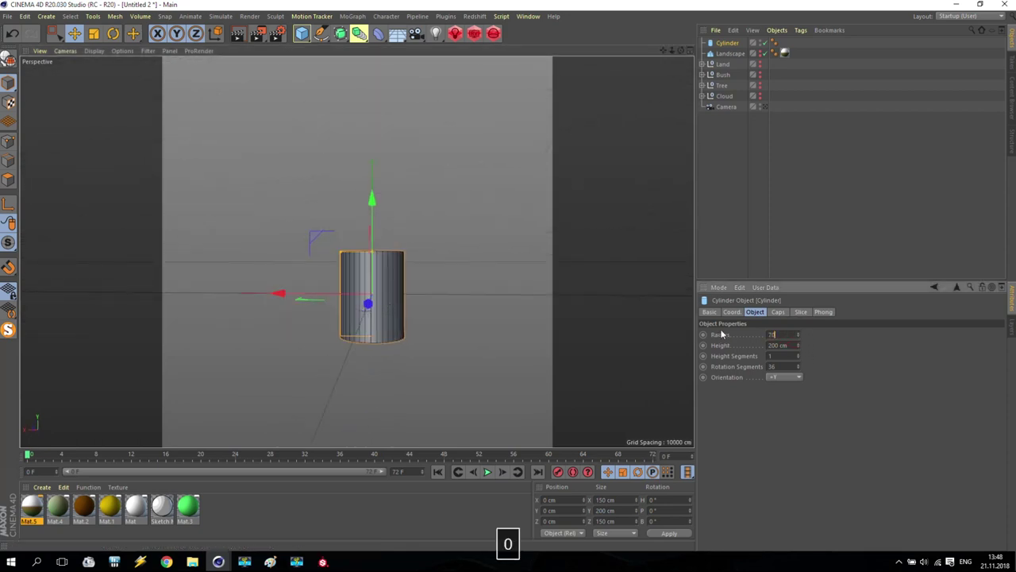
pyautogui.press('Return')
pyautogui.scroll(4, 391, 273)
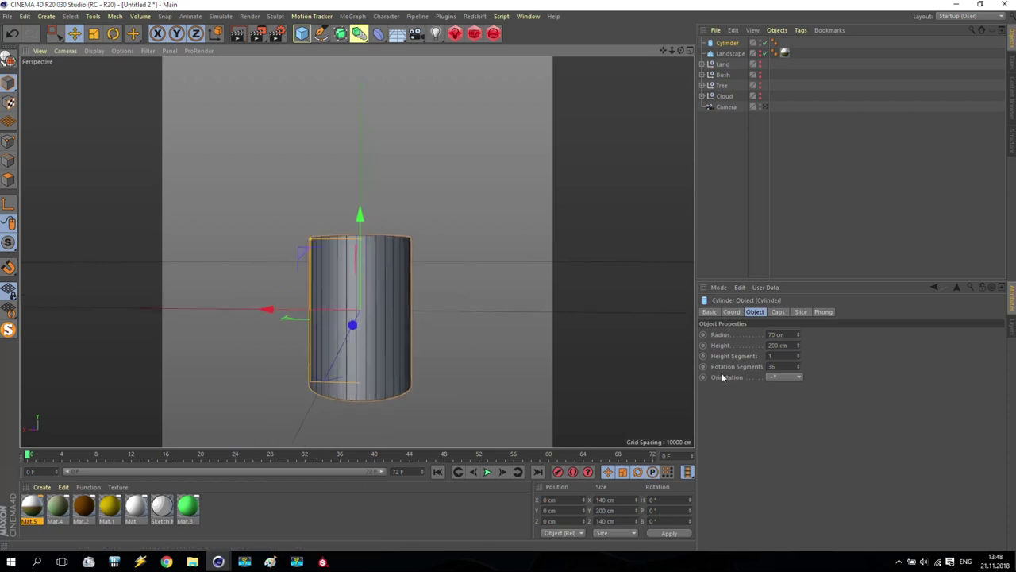
# Raise the cylinder along the vertical axis and set its Y position to 100 cm.
pyautogui.doubleClick(774, 345)
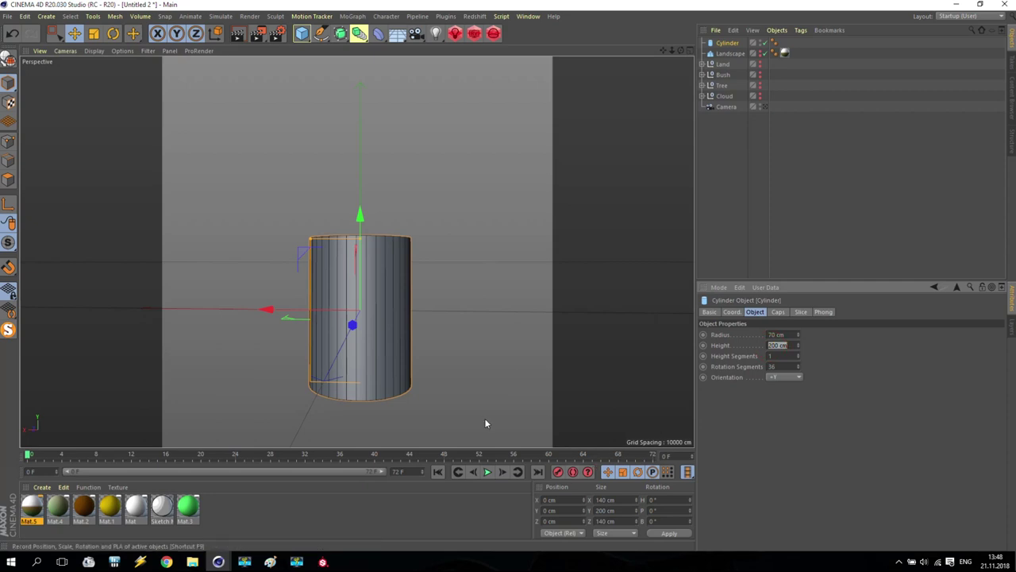
pyautogui.moveTo(359, 215); pyautogui.dragTo(361, 140)
pyautogui.doubleClick(570, 510)
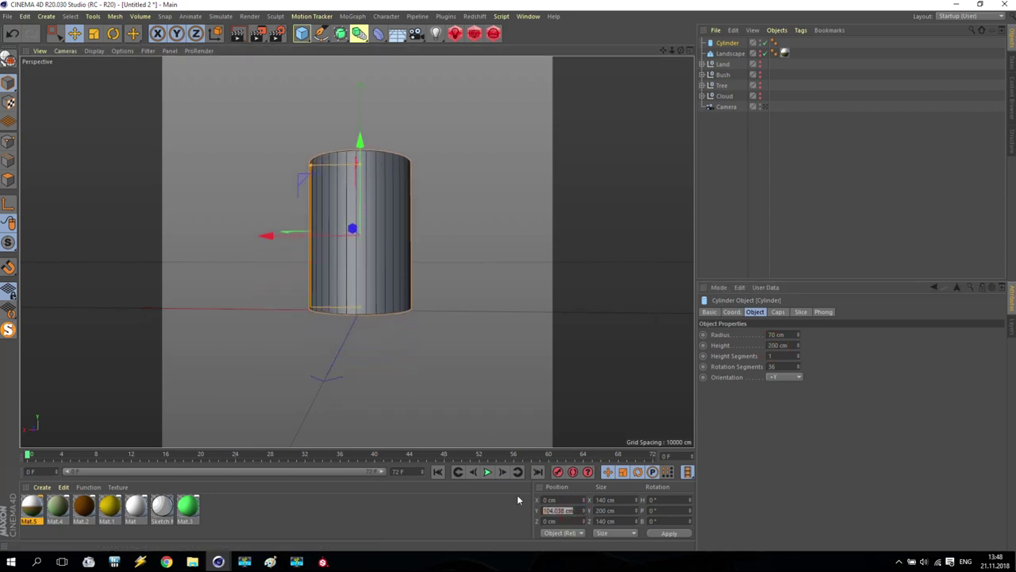
pyautogui.write('100')
pyautogui.press('Return')
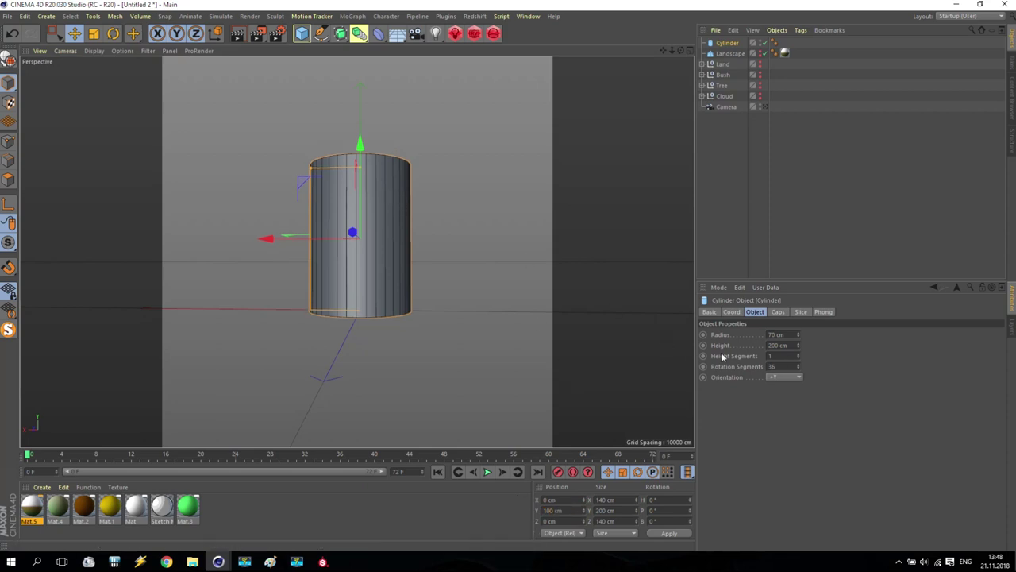
# Increase the cylinder's height segments to 7.
pyautogui.click(799, 359)
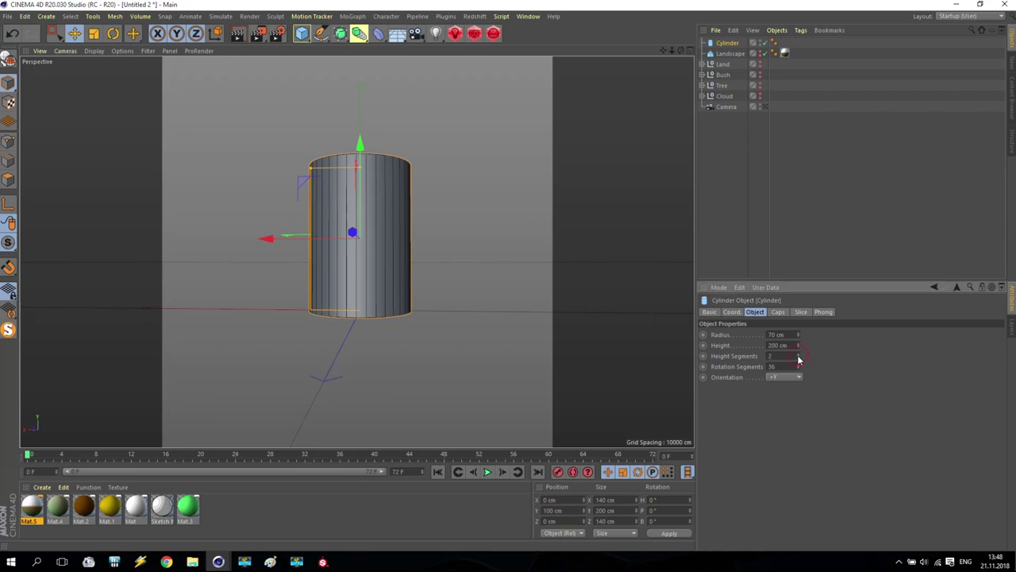
pyautogui.click(799, 359)
pyautogui.click(799, 359)
pyautogui.click(799, 359)
pyautogui.click(799, 358)
pyautogui.click(798, 359)
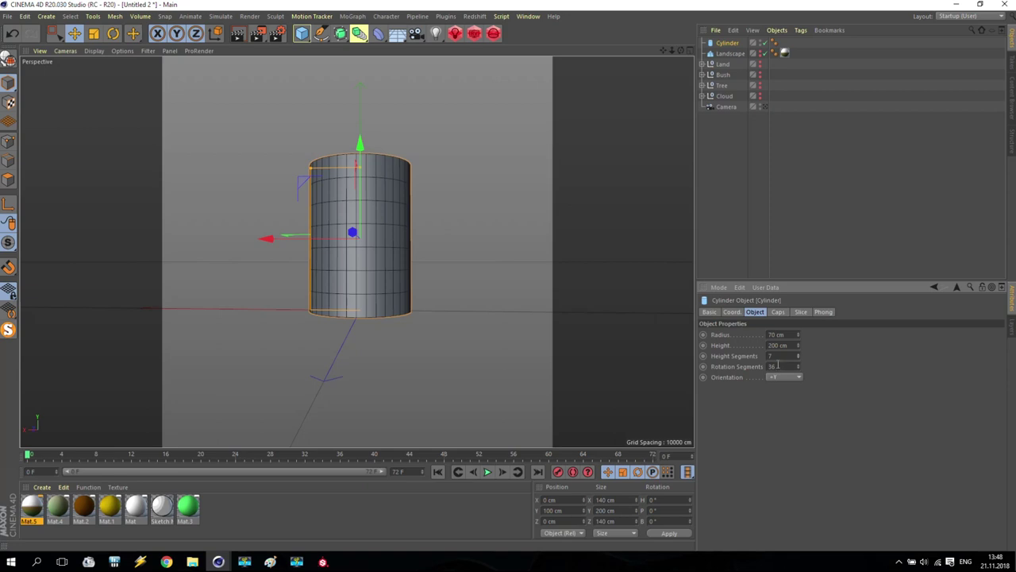
pyautogui.keyDown('alt'); pyautogui.moveTo(463, 243); pyautogui.dragTo(423, 296); pyautogui.keyUp('alt')
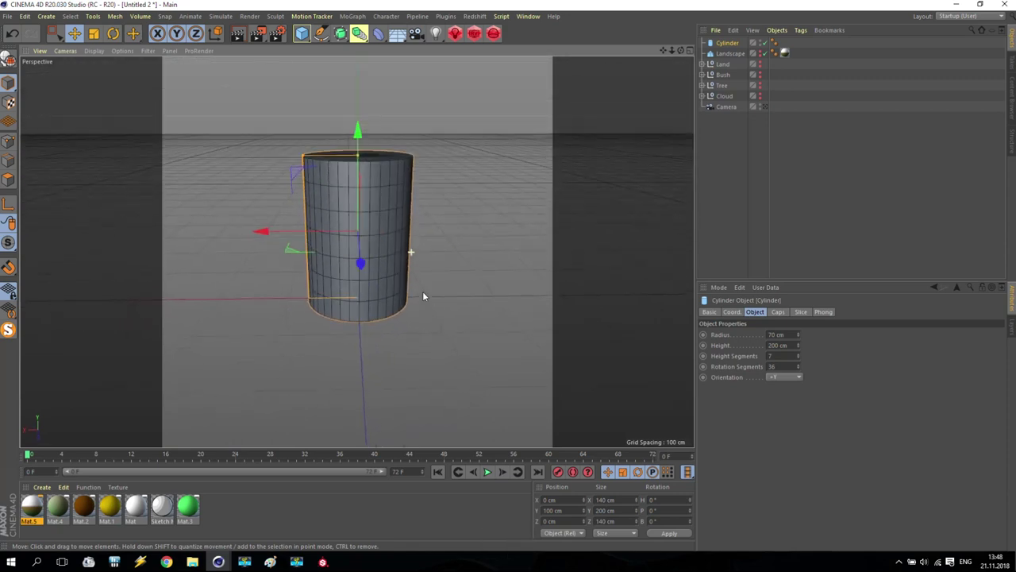
# Rename the cylinder to Drum and convert it into an editable polygon object.
pyautogui.click(726, 44)
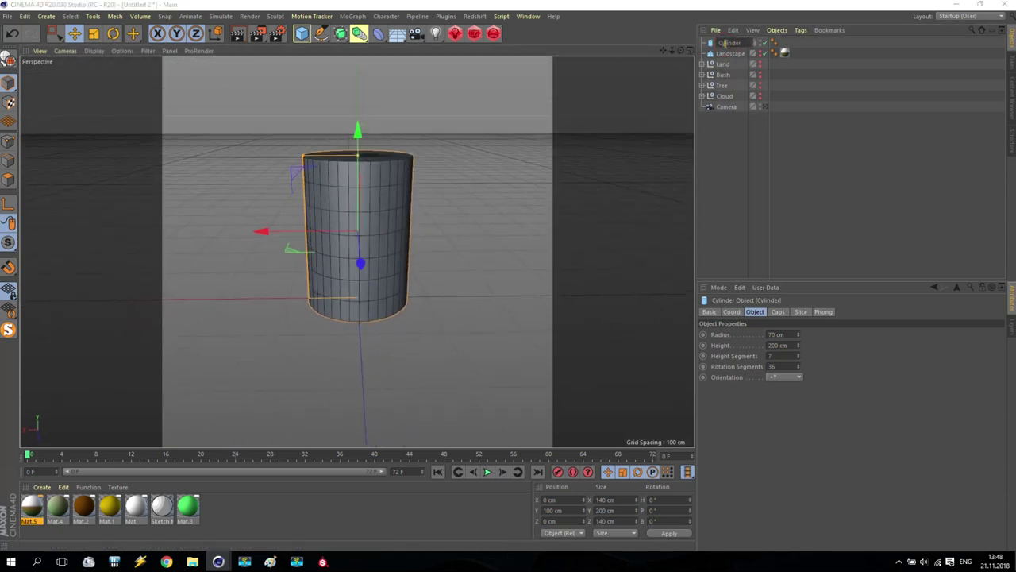
pyautogui.doubleClick(727, 43)
pyautogui.write('Drum')
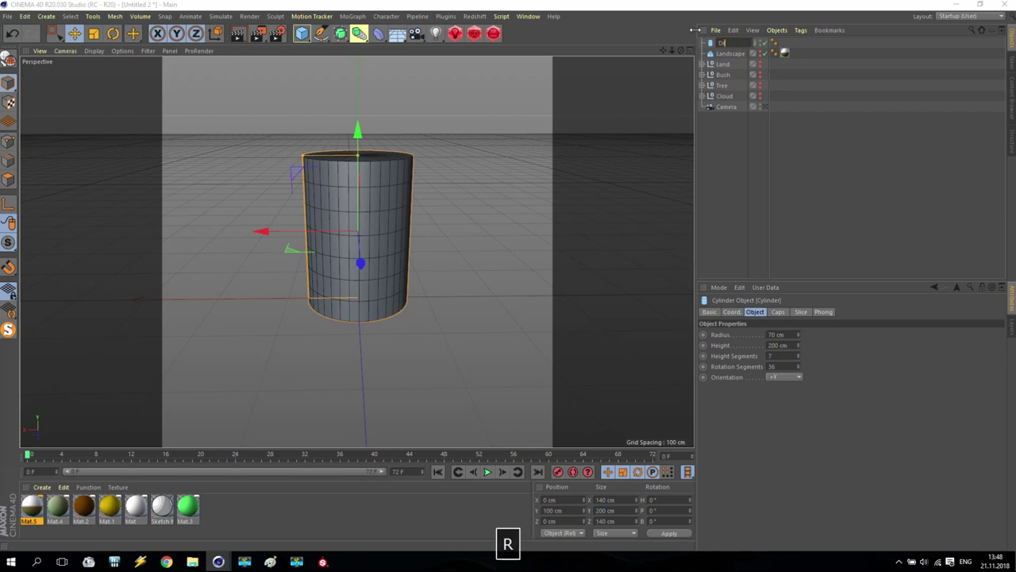
pyautogui.click(738, 143)
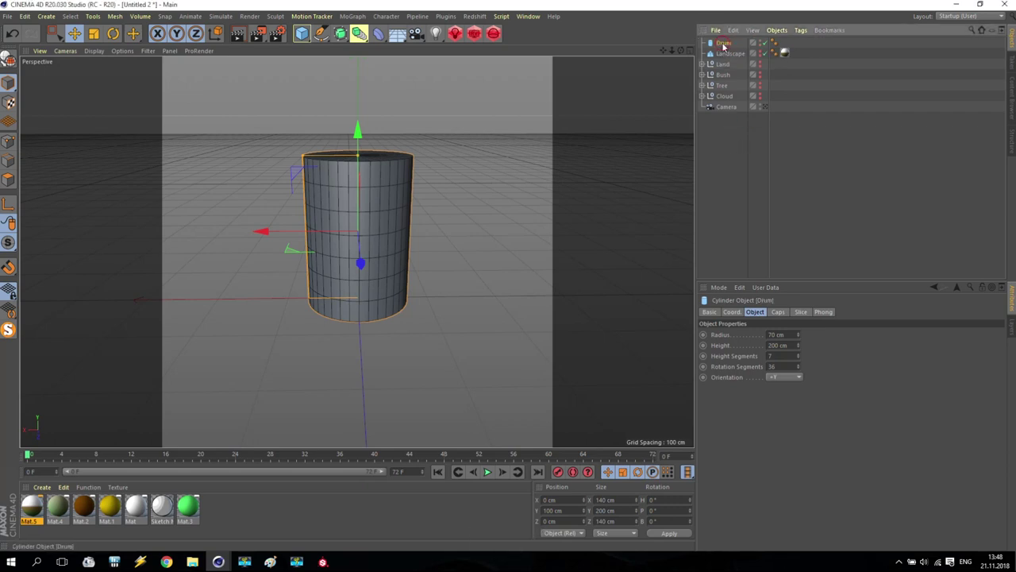
pyautogui.click(7, 59)
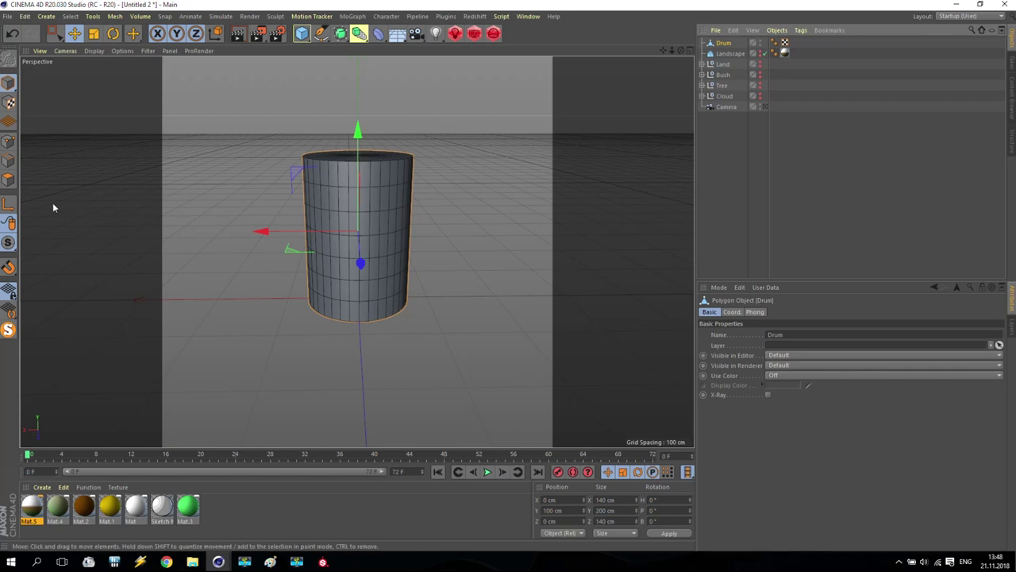
# Move only the Drum's axis down to its base by setting the axis Y position to 0 cm.
pyautogui.click(9, 204)
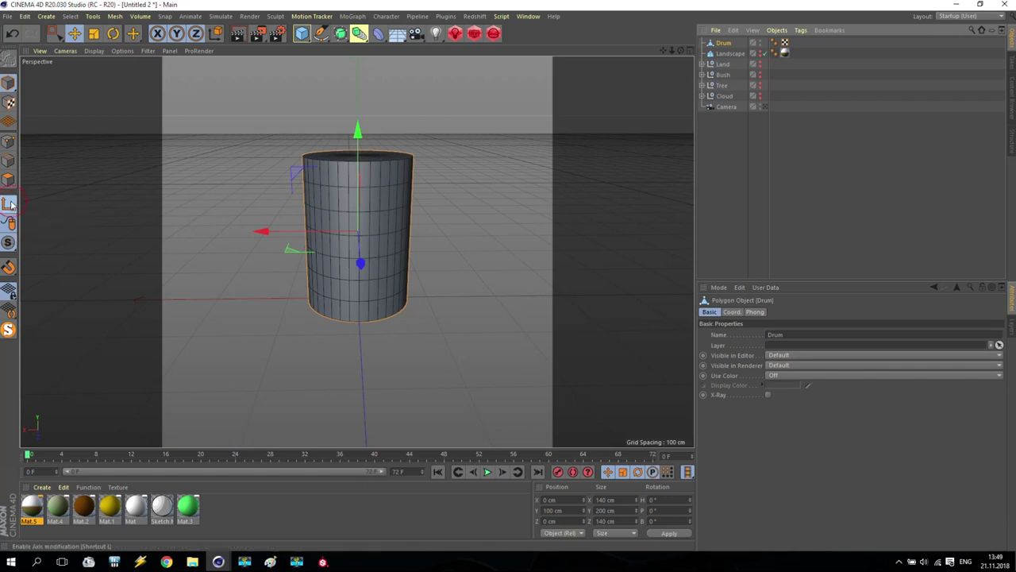
pyautogui.moveTo(358, 129); pyautogui.dragTo(357, 168)
pyautogui.click(538, 510)
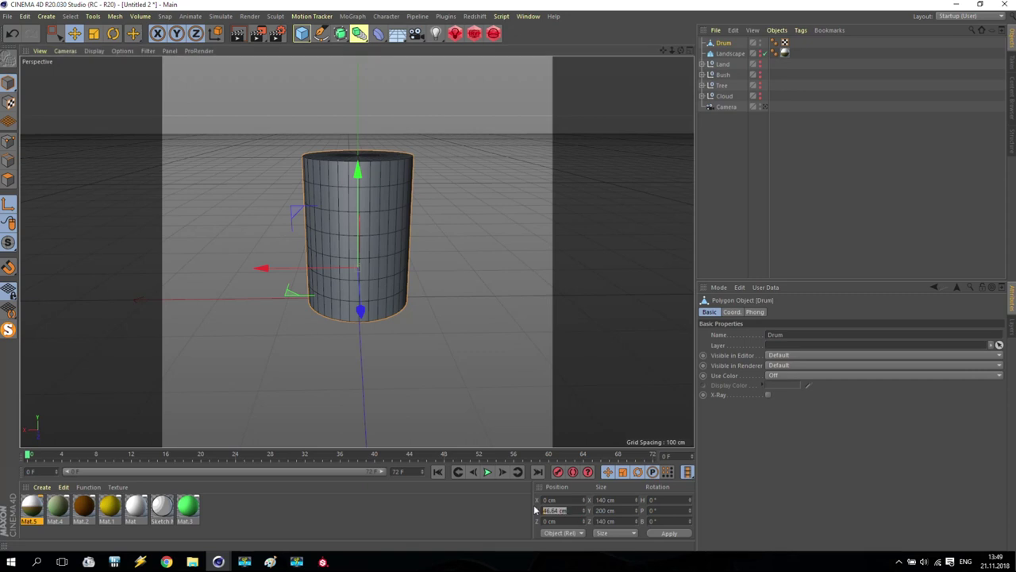
pyautogui.write('0')
pyautogui.press('Return')
pyautogui.keyDown('alt'); pyautogui.moveTo(286, 397); pyautogui.dragTo(297, 374); pyautogui.keyUp('alt')
pyautogui.click(14, 205)
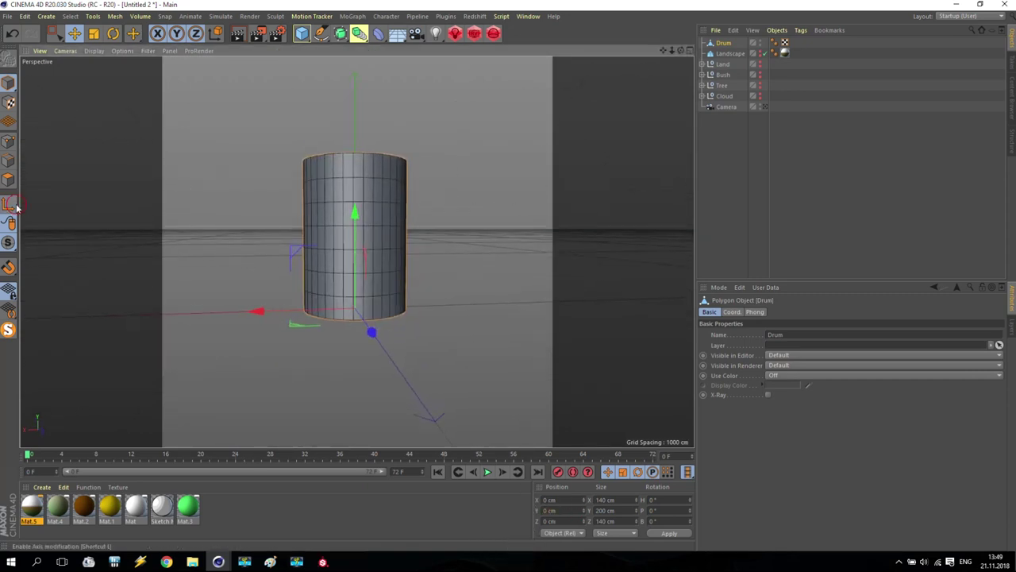
# In the front view, select the Drum's second point rows from the top and base and scale them apart vertically to about 184 cm.
pyautogui.middleClick(332, 226)
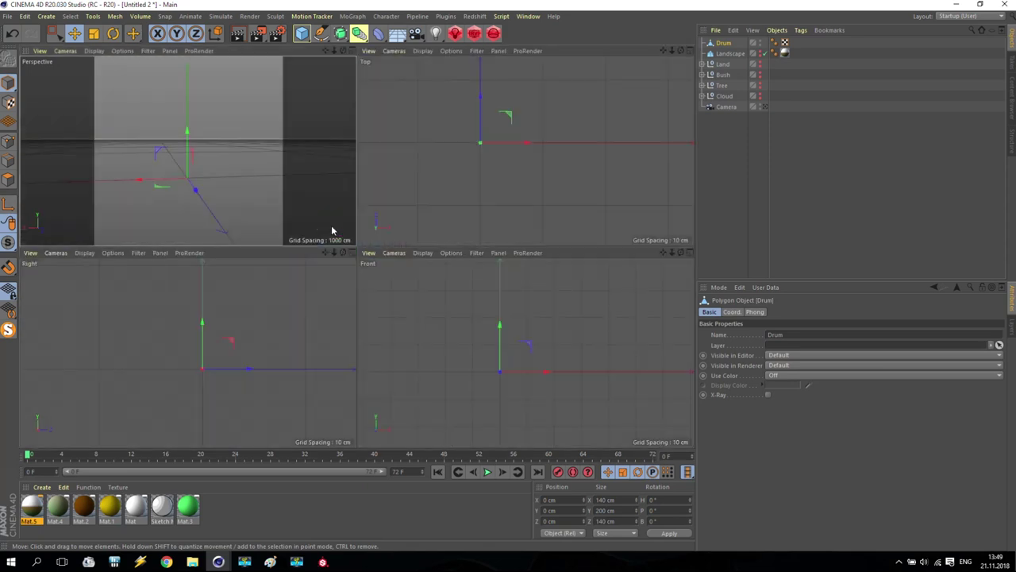
pyautogui.middleClick(487, 339)
pyautogui.scroll(-5, 476, 306)
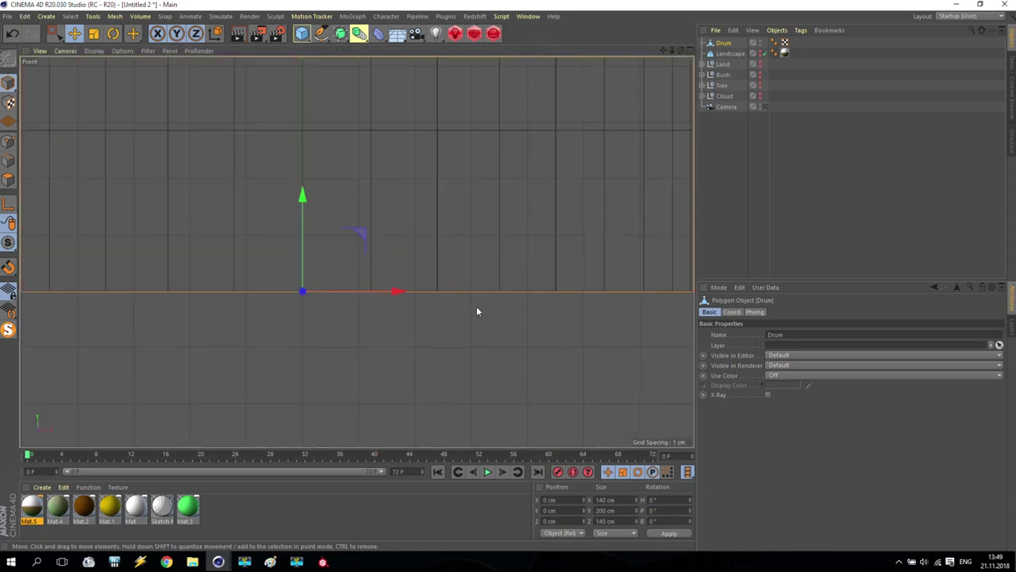
pyautogui.scroll(-3, 471, 264)
pyautogui.moveTo(664, 50); pyautogui.dragTo(350, 242)
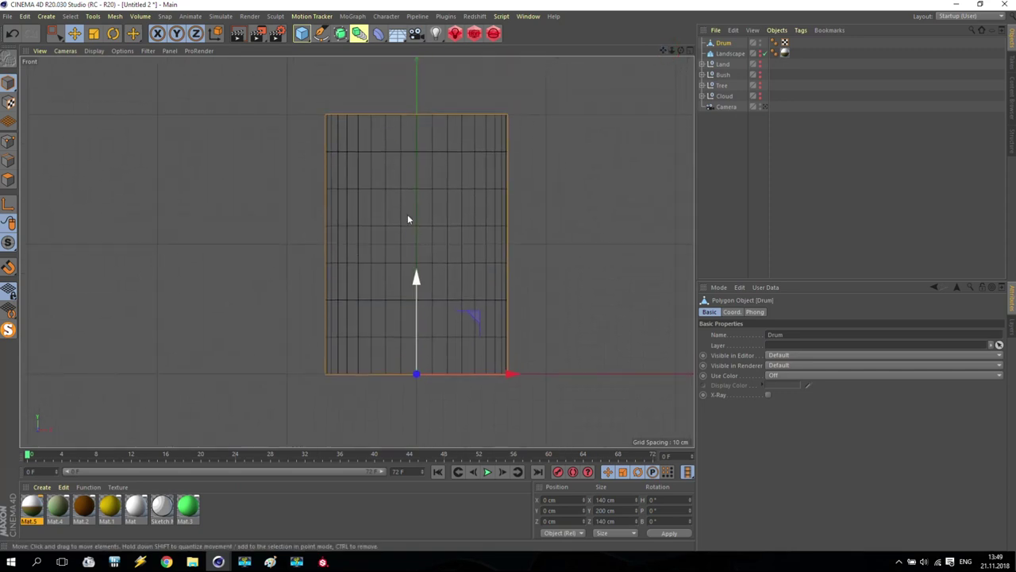
pyautogui.click(10, 143)
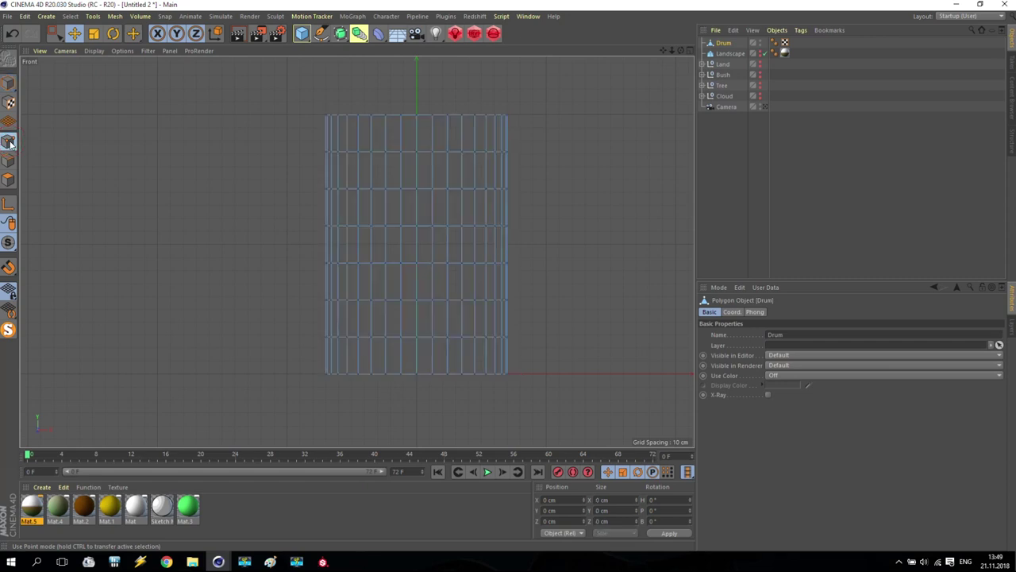
pyautogui.click(54, 36)
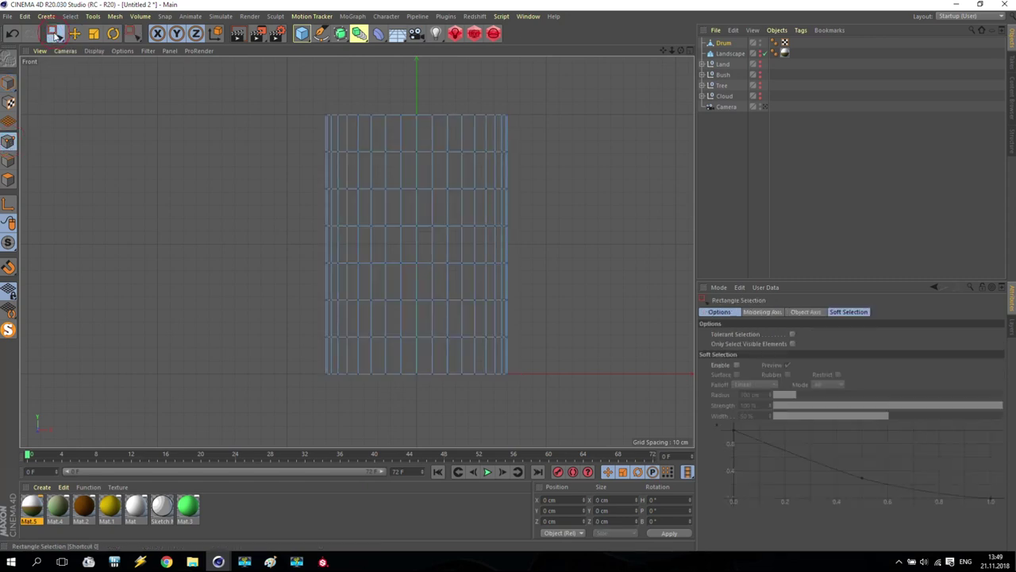
pyautogui.moveTo(308, 327); pyautogui.dragTo(544, 356)
pyautogui.keyDown('shift'); pyautogui.moveTo(288, 131); pyautogui.dragTo(548, 165); pyautogui.keyUp('shift')
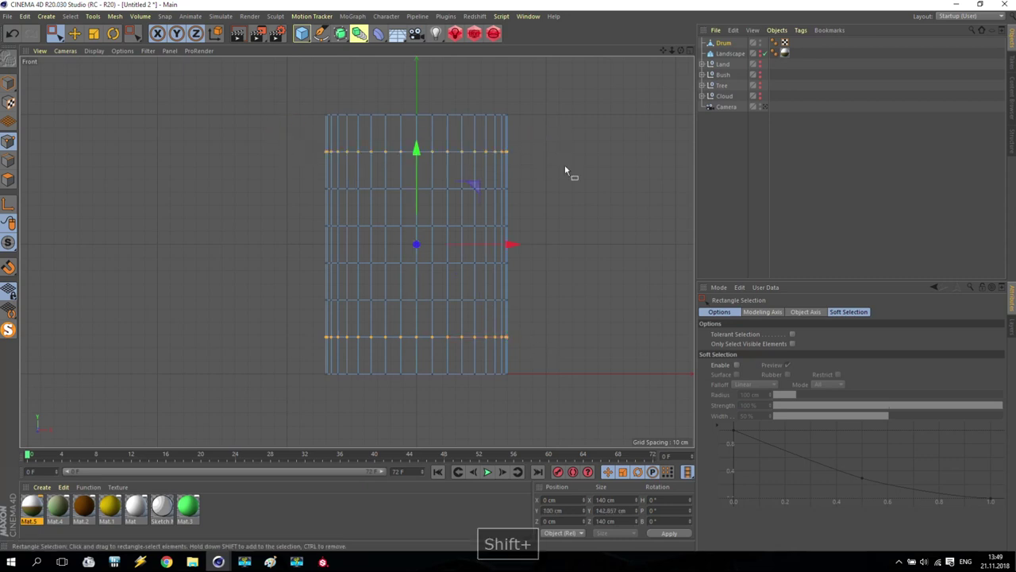
pyautogui.click(94, 33)
pyautogui.moveTo(418, 145); pyautogui.dragTo(419, 122)
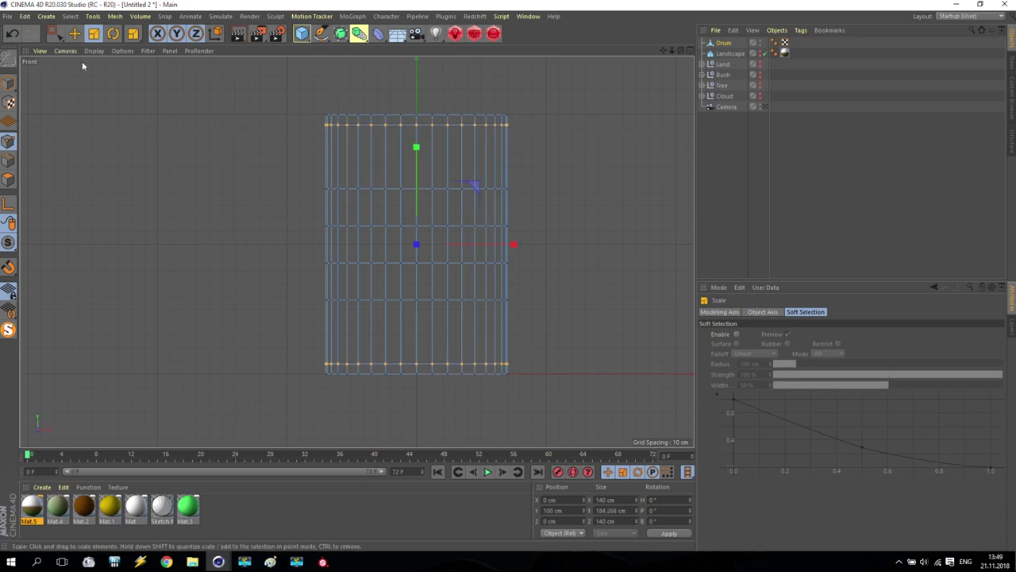
# Select the Drum's two middle point rows and scale them apart vertically to about 72 cm.
pyautogui.click(53, 33)
pyautogui.moveTo(291, 209); pyautogui.dragTo(586, 292)
pyautogui.click(93, 33)
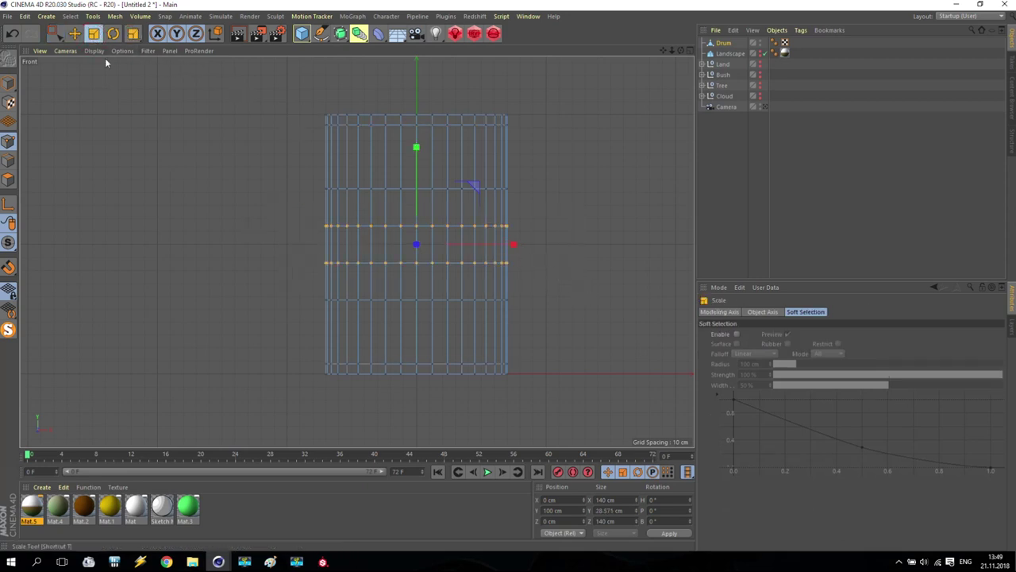
pyautogui.moveTo(416, 147); pyautogui.dragTo(417, 2)
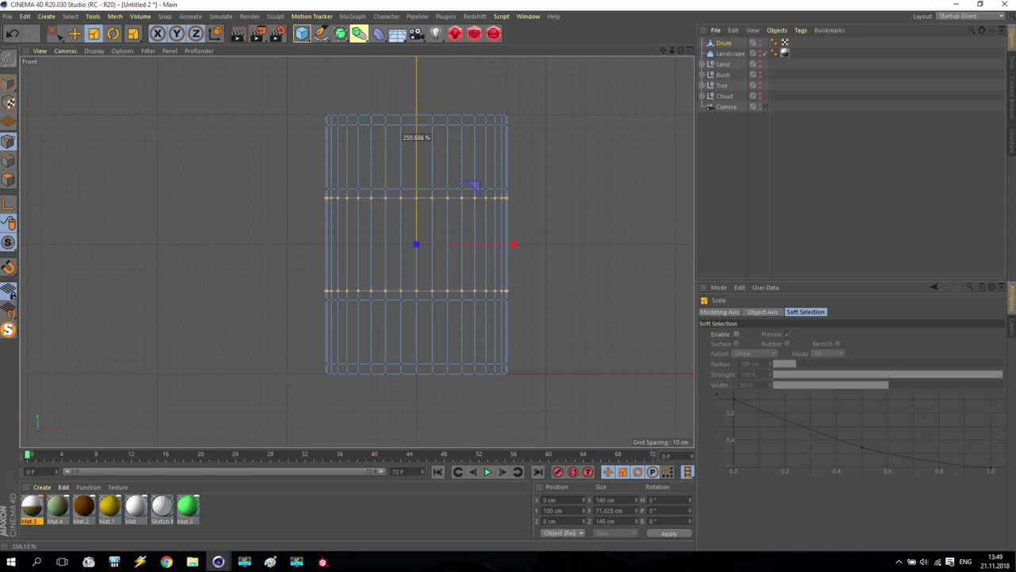
pyautogui.moveTo(416, 2); pyautogui.dragTo(417, 3)
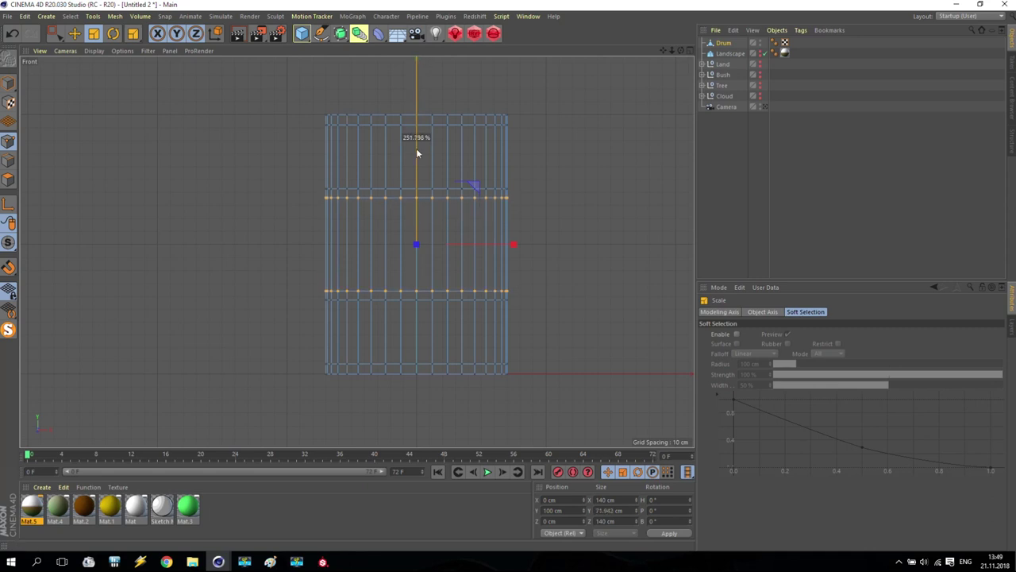
# Select the Drum's four inner point rows and scale them vertically until the innermost pair is about 99 cm apart.
pyautogui.click(57, 32)
pyautogui.moveTo(272, 168); pyautogui.dragTo(579, 333)
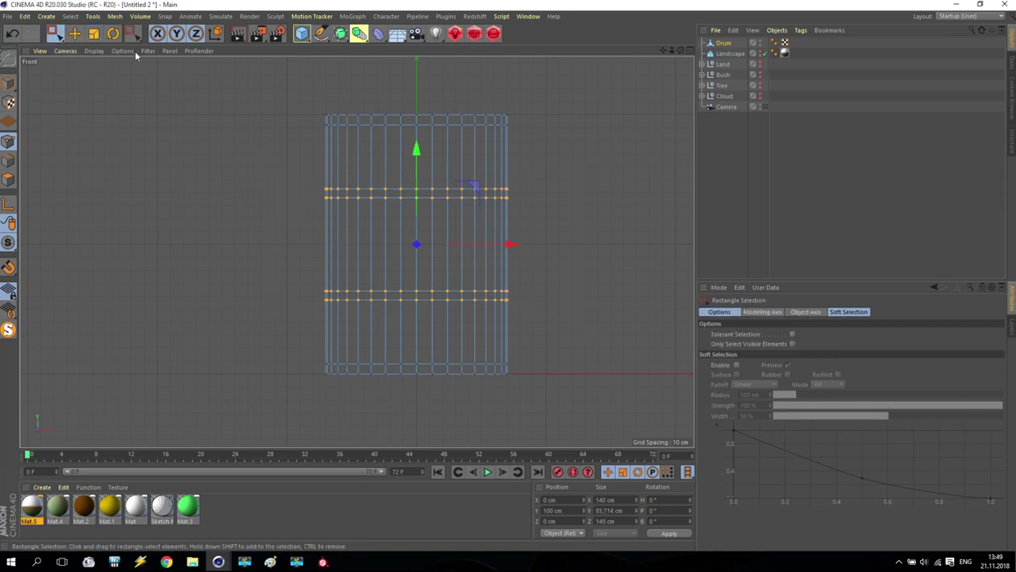
pyautogui.press('t')
pyautogui.moveTo(416, 149)
pyautogui.mouseDown()
pyautogui.moveTo(418, 122)
pyautogui.moveTo(417, 132)
pyautogui.mouseUp()
# Scale the Drum's innermost two point rows slightly further apart vertically to narrow the middle bands, and clear the selection.
pyautogui.click(54, 32)
pyautogui.moveTo(294, 186); pyautogui.dragTo(586, 311)
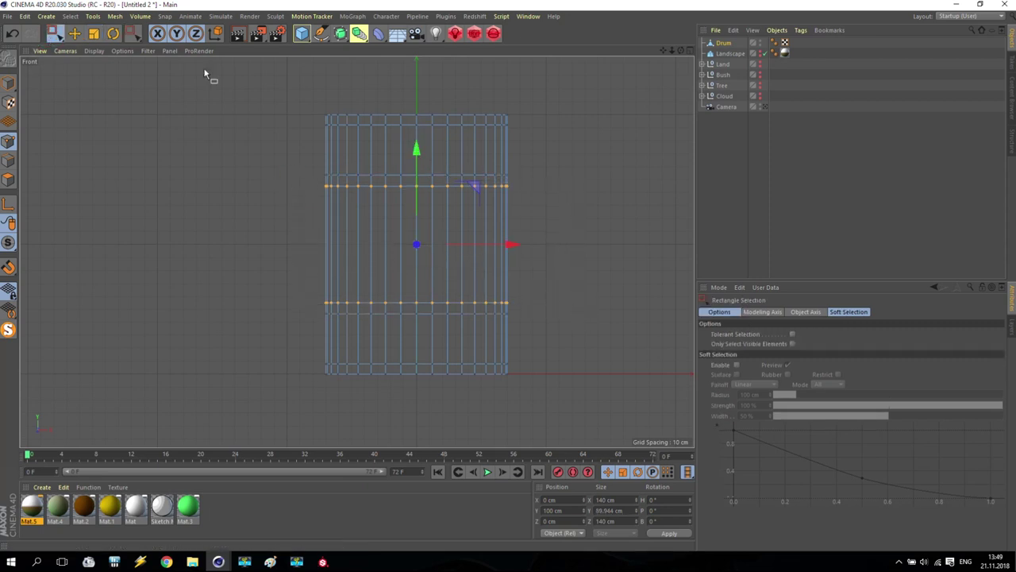
pyautogui.click(94, 32)
pyautogui.moveTo(416, 152); pyautogui.dragTo(413, 151)
pyautogui.click(197, 174)
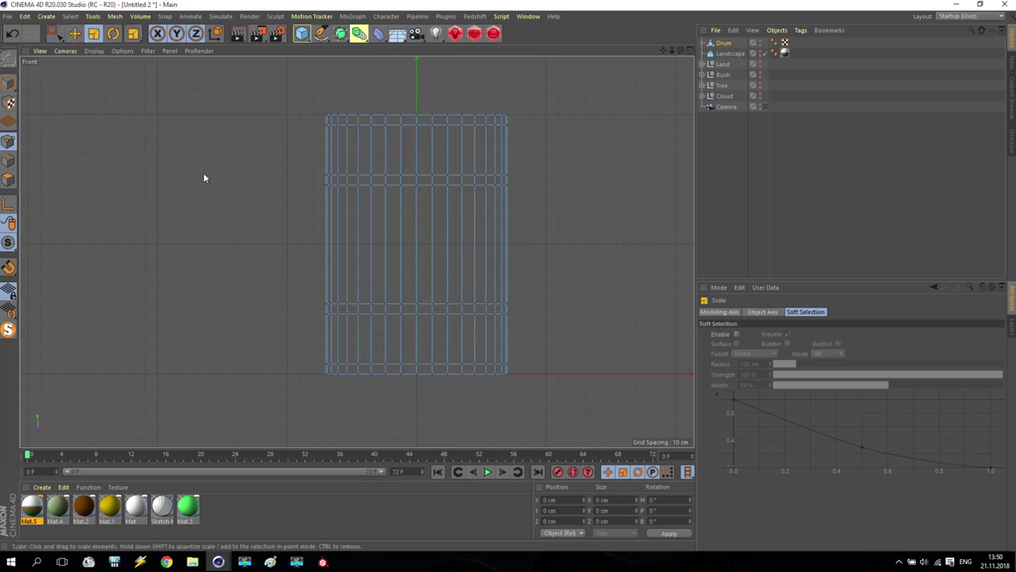
# Select the polygons of the Drum's four narrow bands: the top rim, two middle rings and bottom rim.
pyautogui.click(8, 181)
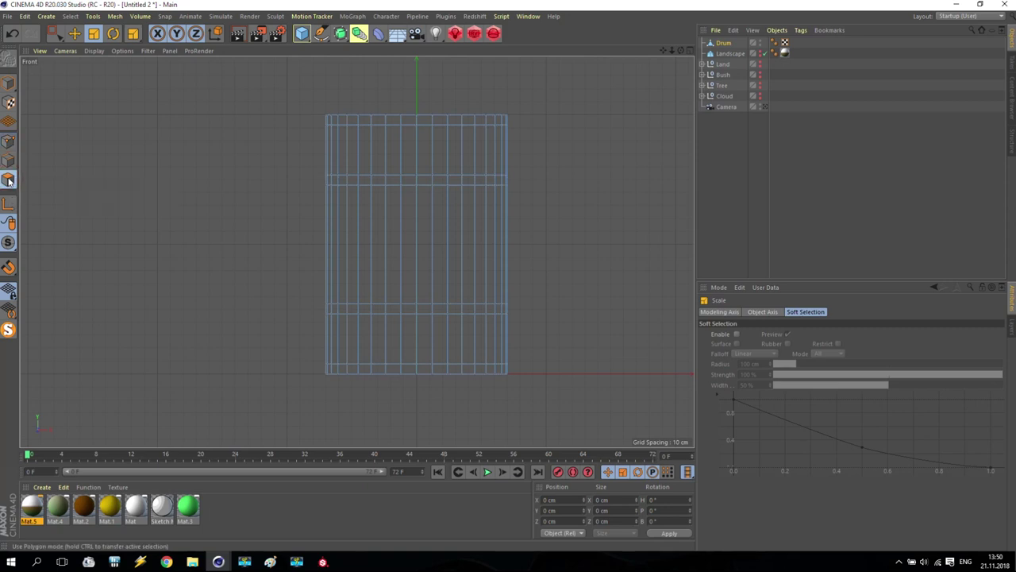
pyautogui.press('0')
pyautogui.moveTo(284, 98); pyautogui.dragTo(551, 137)
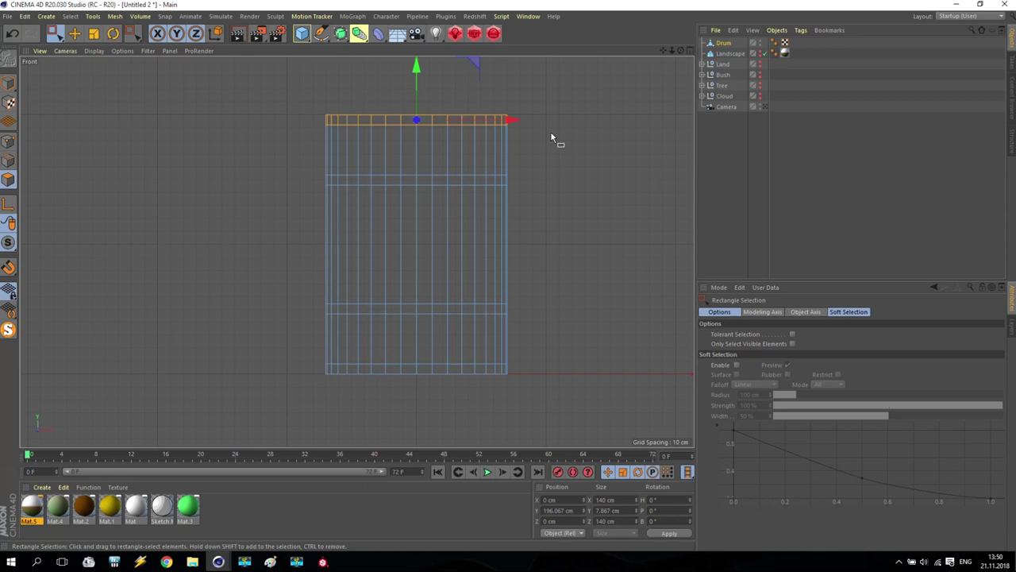
pyautogui.keyDown('shift'); pyautogui.moveTo(293, 164); pyautogui.dragTo(561, 205); pyautogui.keyUp('shift')
pyautogui.keyDown('shift'); pyautogui.moveTo(292, 299); pyautogui.dragTo(564, 335); pyautogui.keyUp('shift')
pyautogui.keyDown('shift'); pyautogui.moveTo(287, 352); pyautogui.dragTo(560, 400); pyautogui.keyUp('shift')
# Remove the Drum's top and bottom cap polygons from the selection with Live Selection, keeping only the four bands.
pyautogui.middleClick(374, 228)
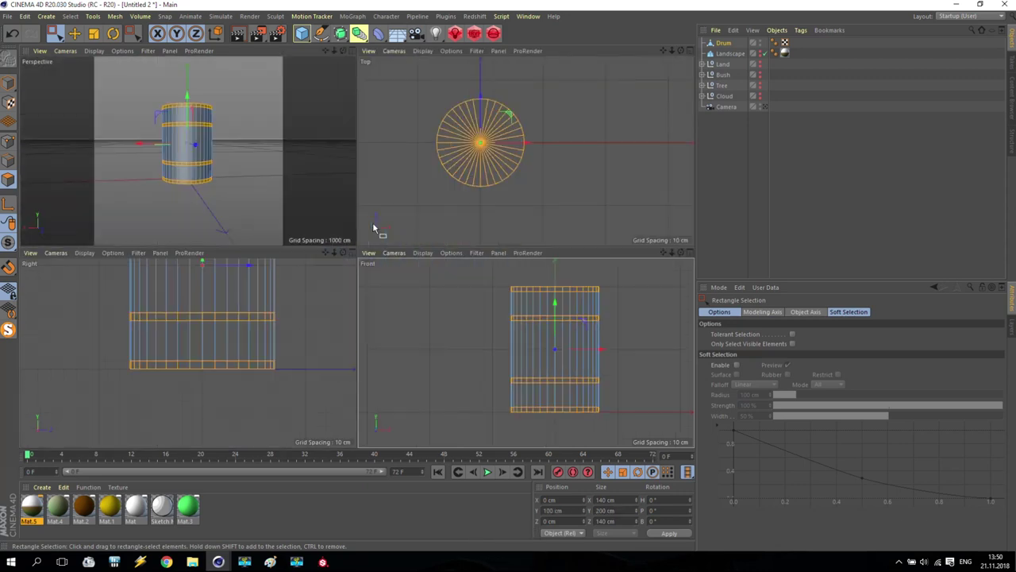
pyautogui.middleClick(225, 135)
pyautogui.keyDown('alt'); pyautogui.moveTo(439, 174); pyautogui.dragTo(436, 250); pyautogui.keyUp('alt')
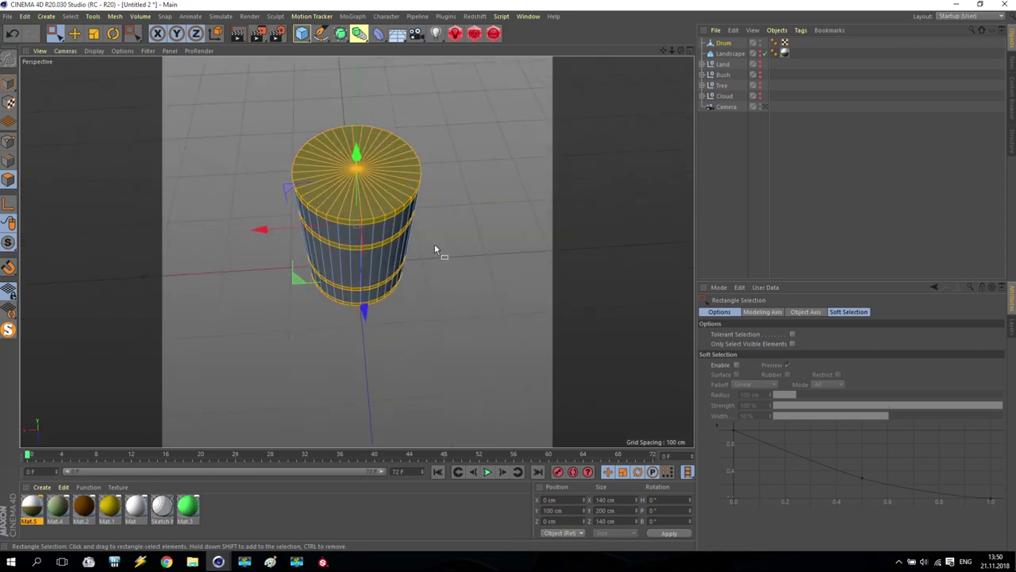
pyautogui.click(54, 34)
pyautogui.click(54, 34)
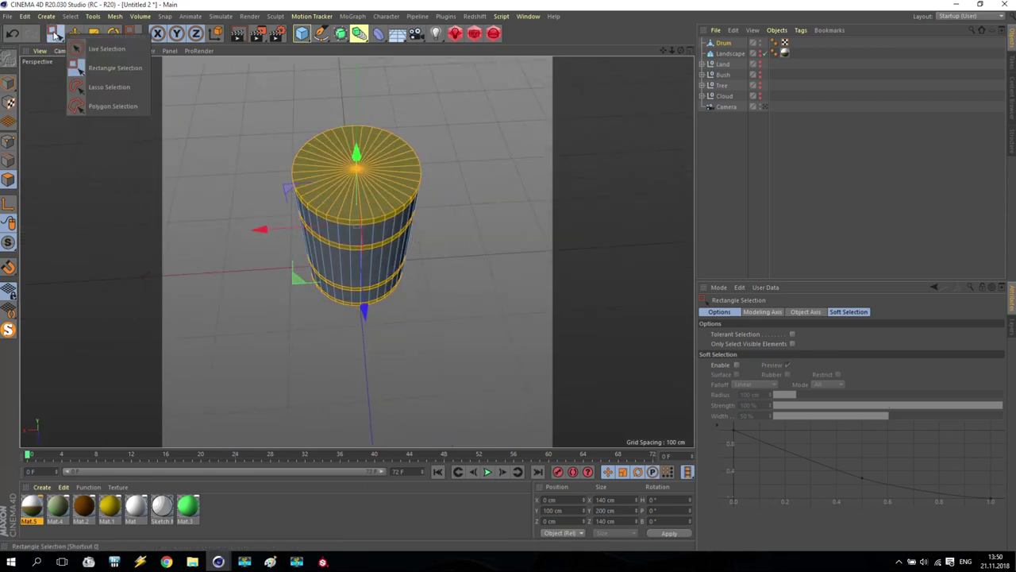
pyautogui.click(106, 49)
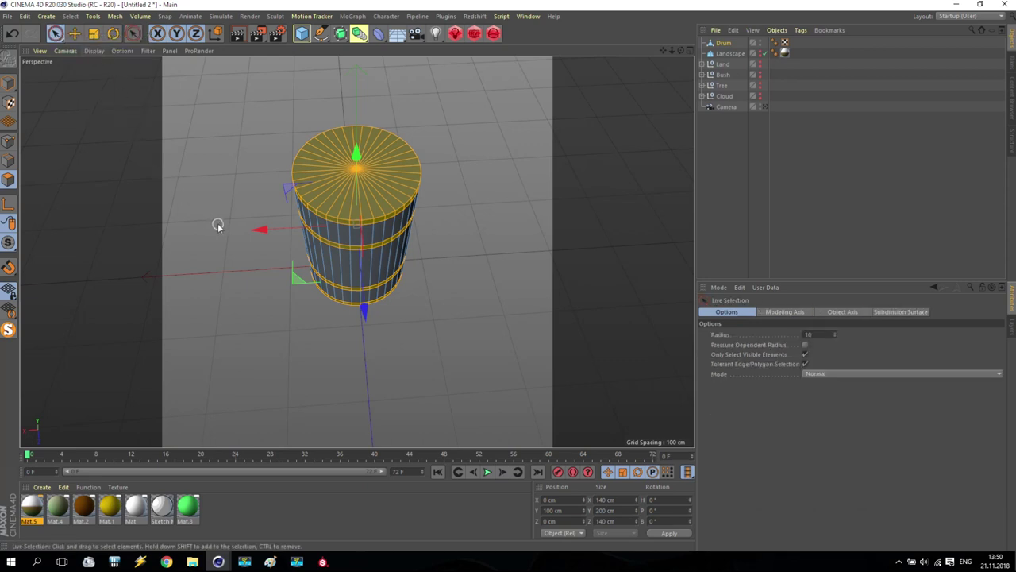
pyautogui.moveTo(300, 163)
pyautogui.keyDown('ctrl'); pyautogui.mouseDown()
pyautogui.moveTo(338, 164)
pyautogui.moveTo(345, 142)
pyautogui.moveTo(389, 148)
pyautogui.moveTo(401, 163)
pyautogui.moveTo(316, 177)
pyautogui.mouseUp(); pyautogui.keyUp('ctrl')
pyautogui.keyDown('alt'); pyautogui.moveTo(432, 361); pyautogui.dragTo(419, 162); pyautogui.keyUp('alt')
pyautogui.moveTo(355, 276)
pyautogui.keyDown('ctrl'); pyautogui.mouseDown()
pyautogui.moveTo(412, 298)
pyautogui.moveTo(355, 296)
pyautogui.mouseUp(); pyautogui.keyUp('ctrl')
pyautogui.keyDown('alt'); pyautogui.moveTo(474, 234); pyautogui.dragTo(419, 392); pyautogui.keyUp('alt')
pyautogui.scroll(3, 409, 155)
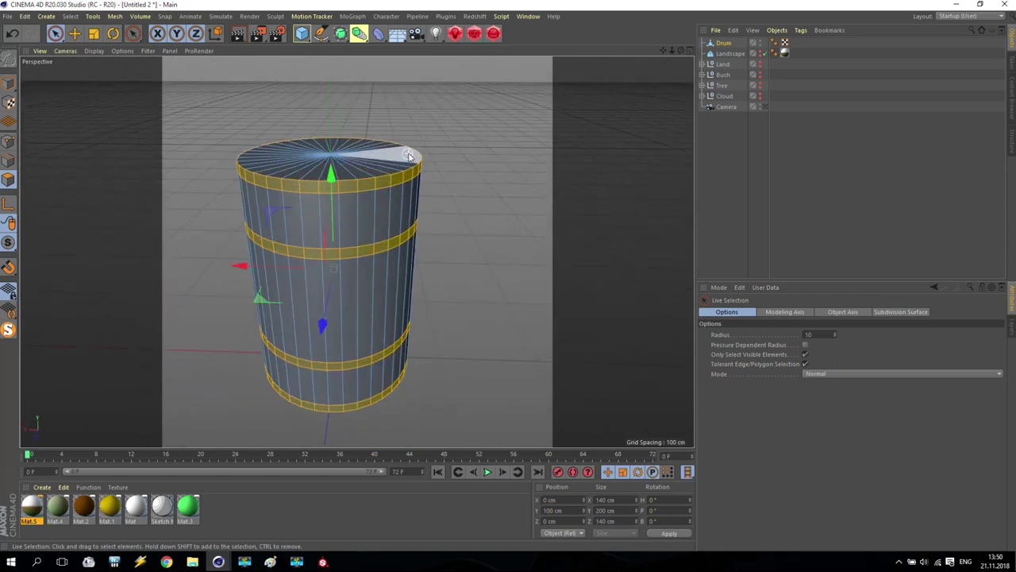
# Extrude the four selected bands outward with an offset of 4 cm.
pyautogui.click(76, 34)
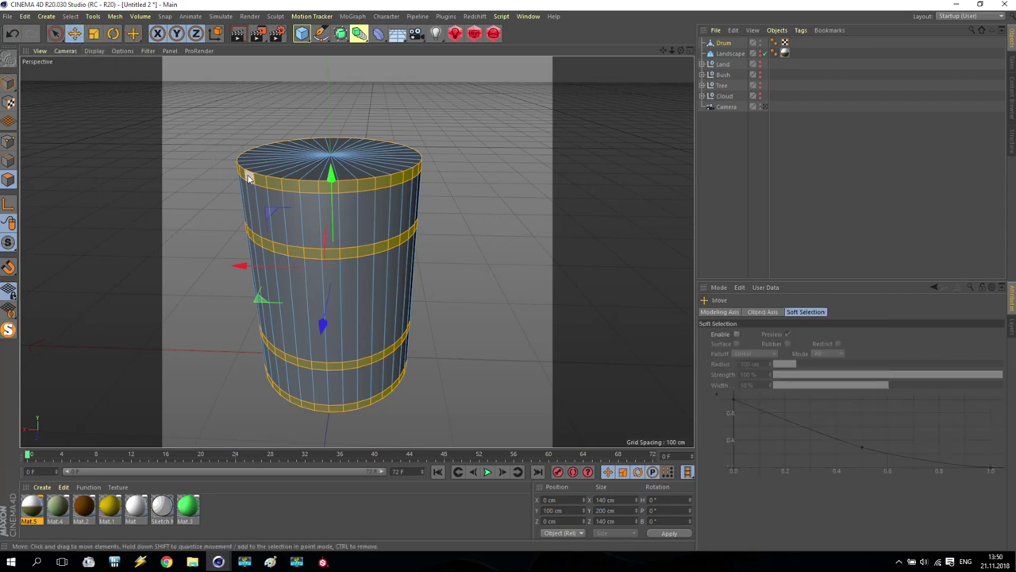
pyautogui.rightClick(285, 186)
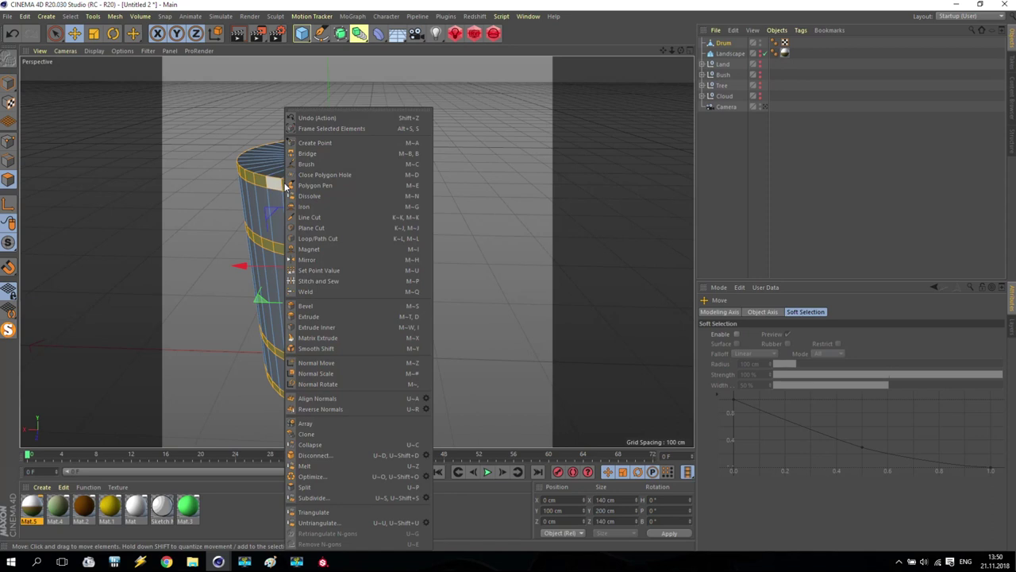
pyautogui.click(308, 316)
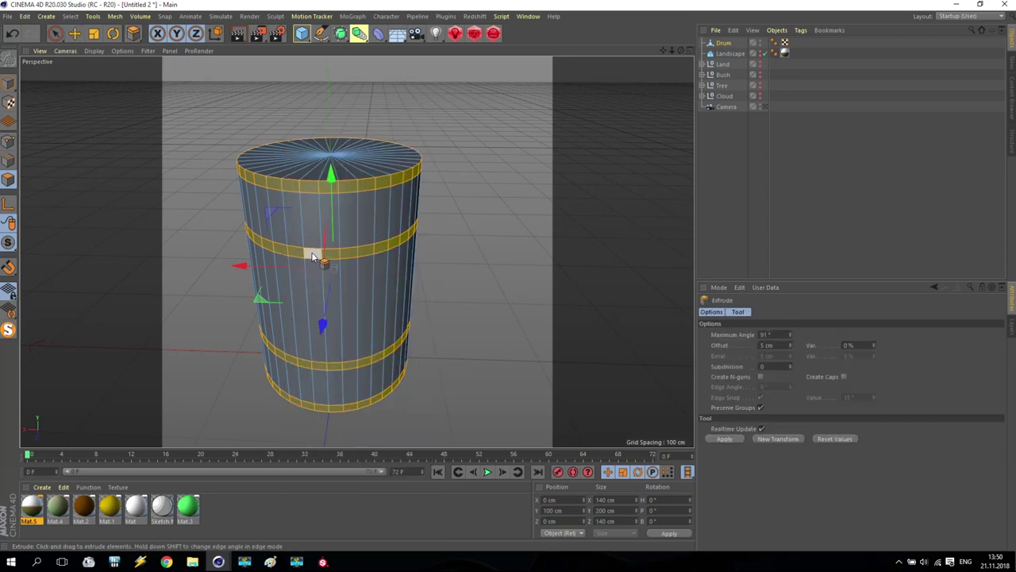
pyautogui.moveTo(312, 257)
pyautogui.mouseDown()
pyautogui.moveTo(413, 273)
pyautogui.moveTo(324, 267)
pyautogui.moveTo(333, 268)
pyautogui.moveTo(317, 256)
pyautogui.mouseUp()
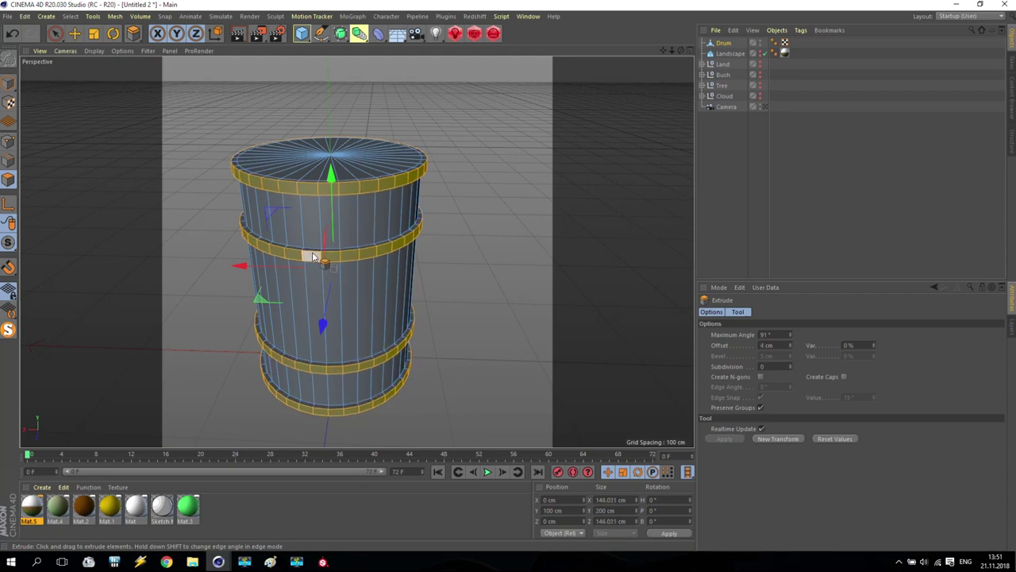
# Try an extrusion offset of 3 cm on the bands and restore it to 4 cm.
pyautogui.write('3')
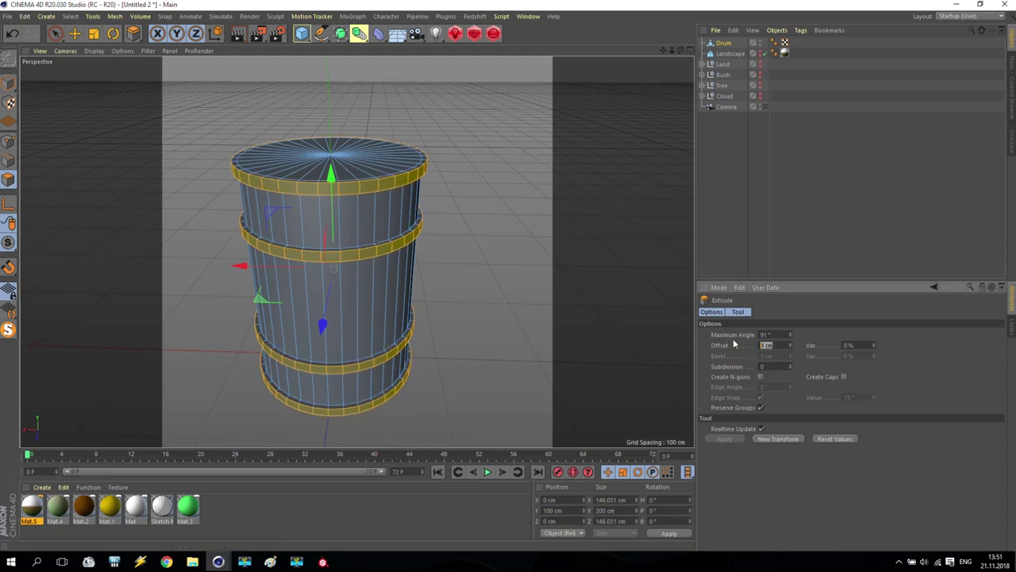
pyautogui.press('Return')
pyautogui.keyDown('alt'); pyautogui.moveTo(450, 346); pyautogui.dragTo(453, 317); pyautogui.keyUp('alt')
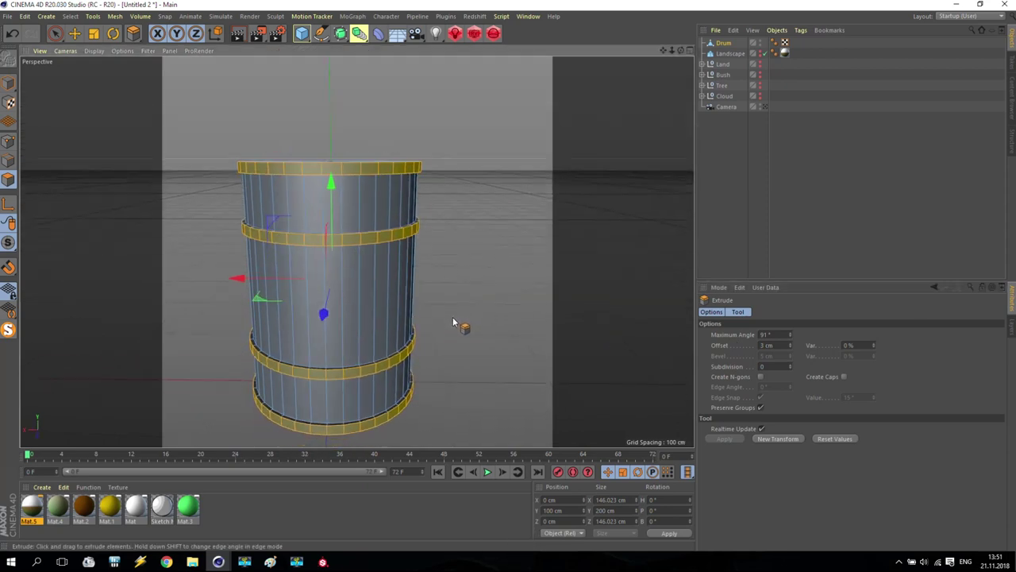
pyautogui.click(767, 345)
pyautogui.write('4')
pyautogui.press('Return')
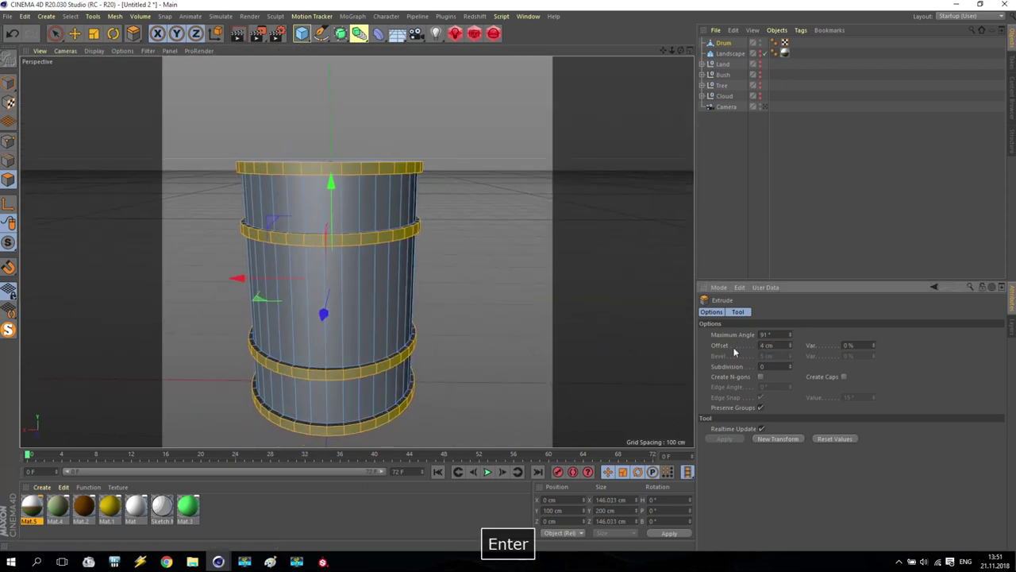
# Return from polygon editing to model mode and deselect the Drum.
pyautogui.click(73, 33)
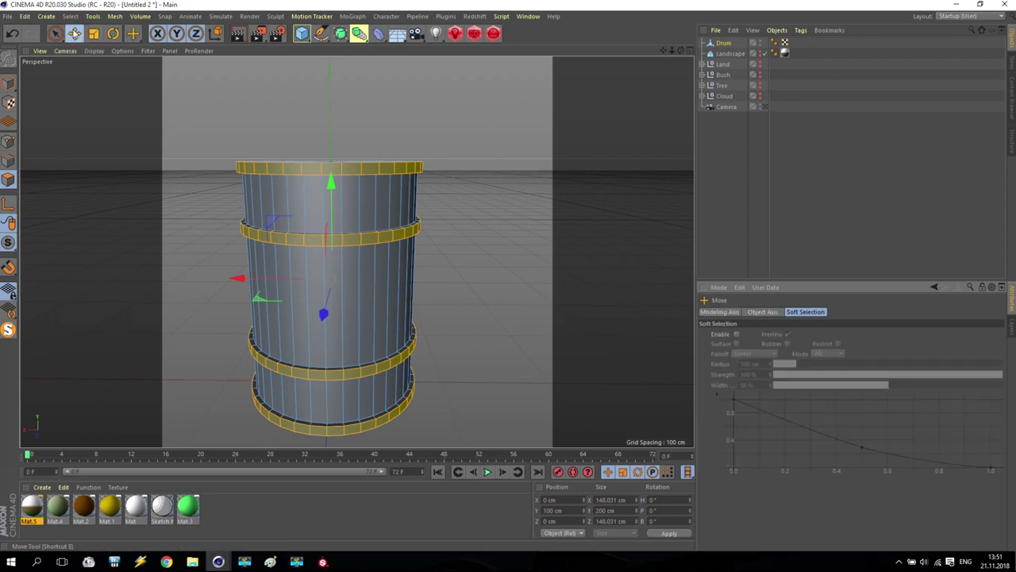
pyautogui.click(8, 83)
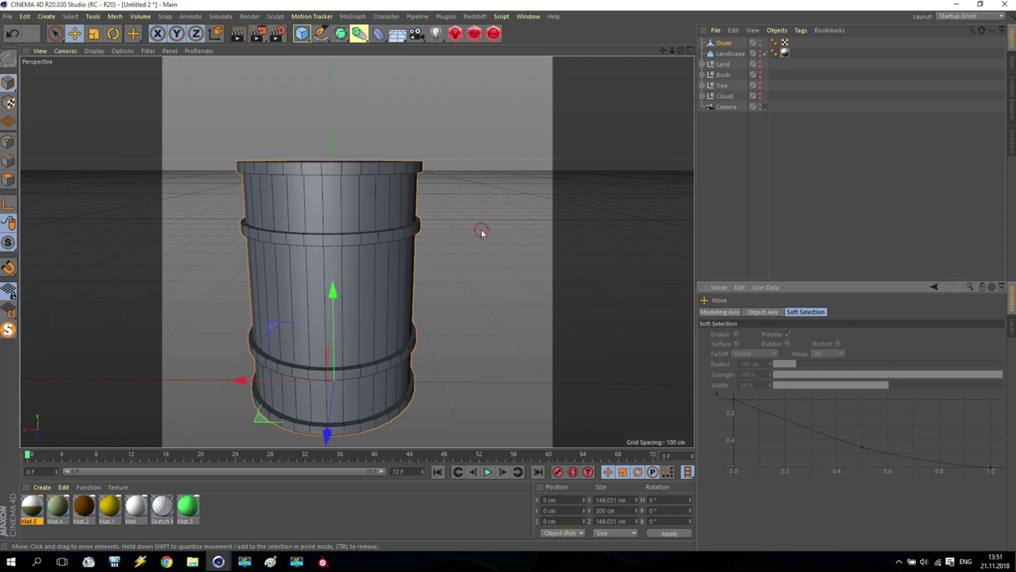
pyautogui.scroll(-5, 476, 238)
pyautogui.keyDown('alt'); pyautogui.moveTo(439, 320); pyautogui.dragTo(435, 246); pyautogui.keyUp('alt')
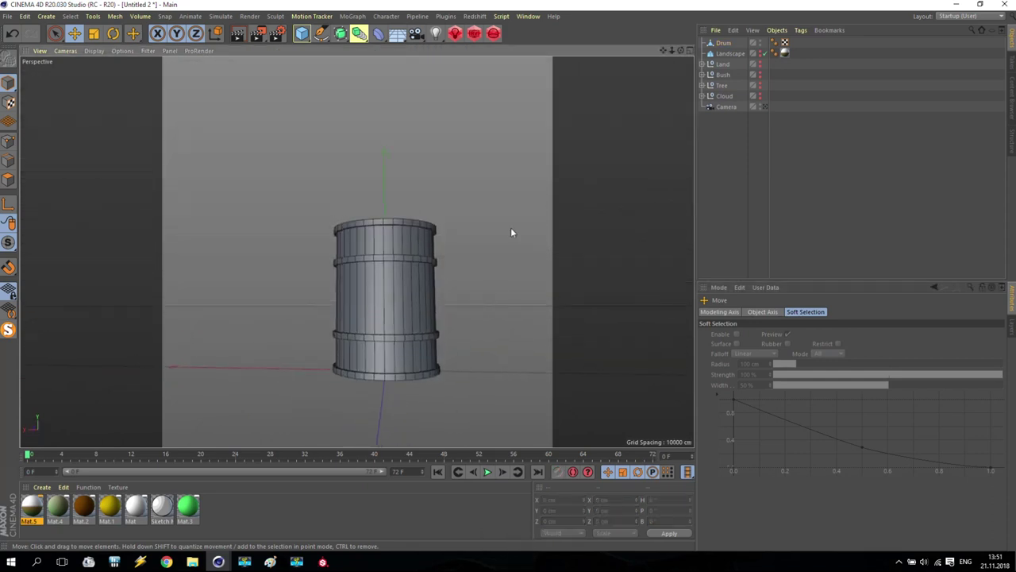
# Look through the scene Camera, frame the drum closely and select the Drum object.
pyautogui.click(765, 106)
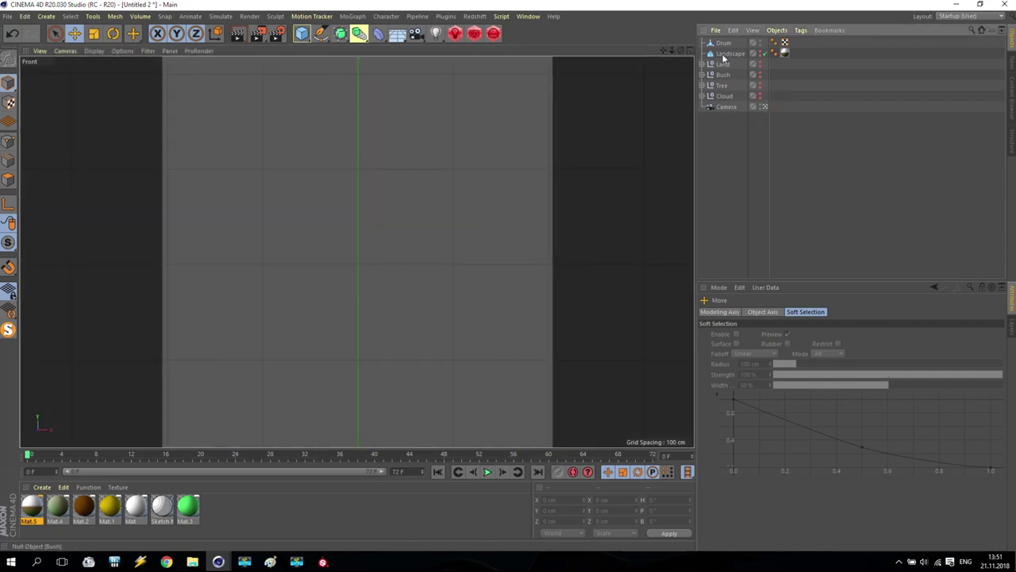
pyautogui.moveTo(663, 50); pyautogui.dragTo(338, 315)
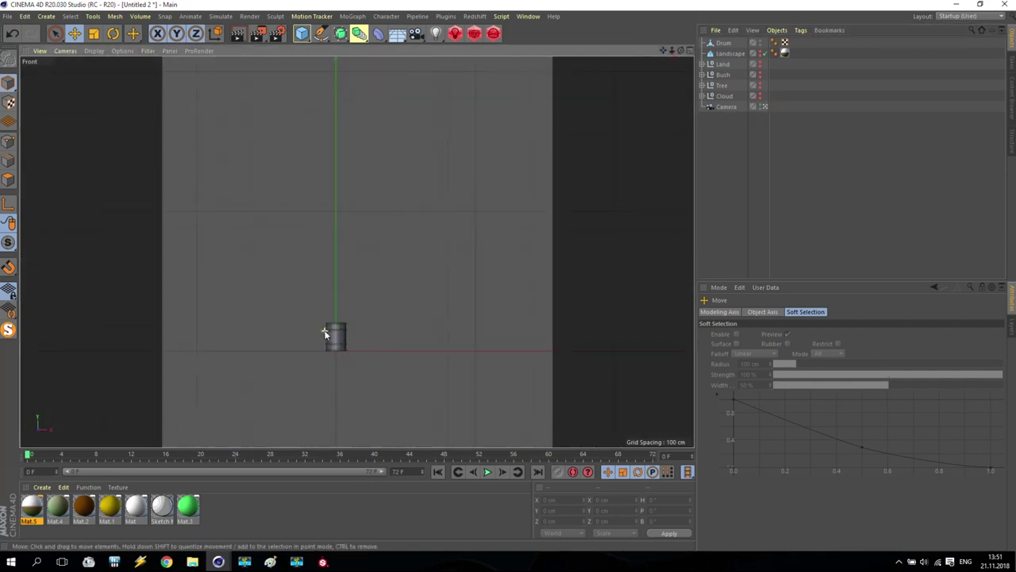
pyautogui.scroll(10, 330, 377)
pyautogui.scroll(5, 384, 274)
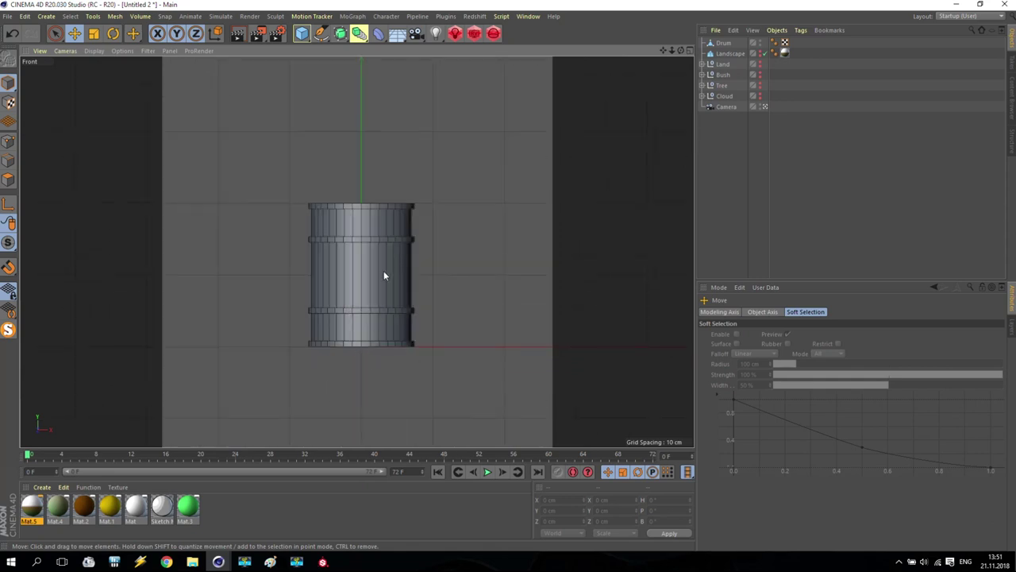
pyautogui.moveTo(663, 50); pyautogui.dragTo(662, 99)
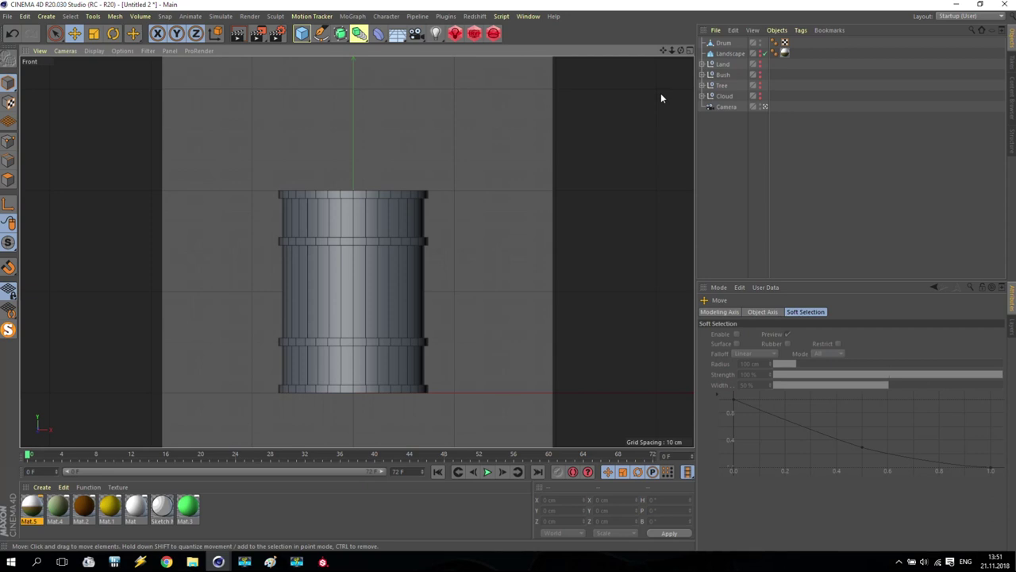
pyautogui.click(722, 43)
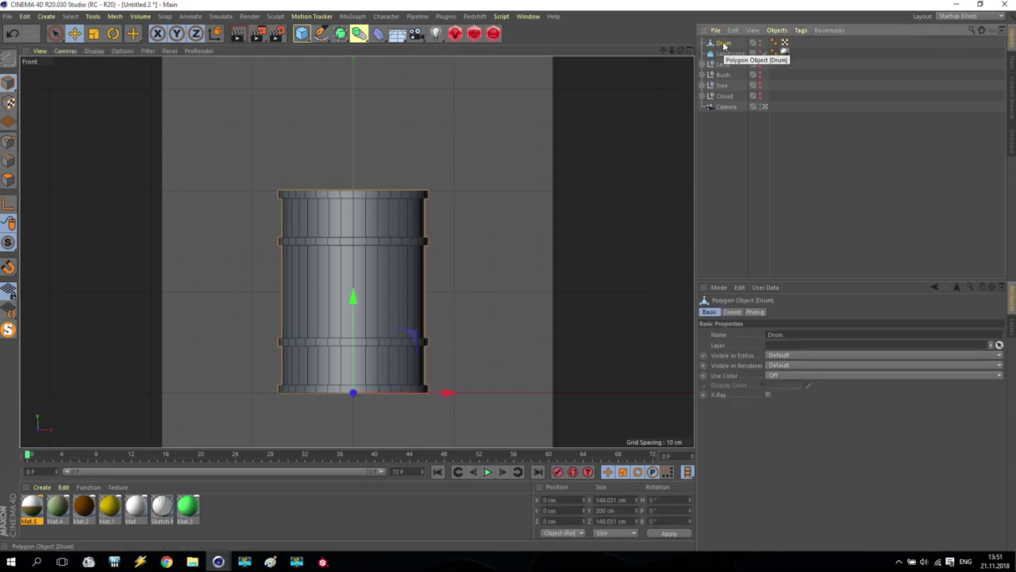
# Start an FBX export of the Drum and choose the Tutorial folder inside 000 New Game on drive D as its destination.
pyautogui.click(7, 16)
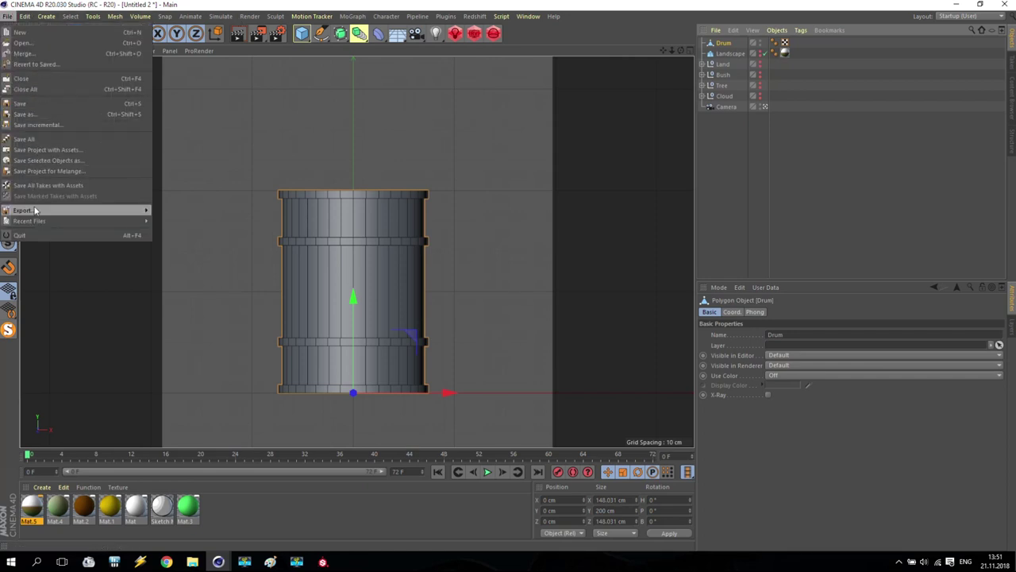
pyautogui.moveTo(35, 211)
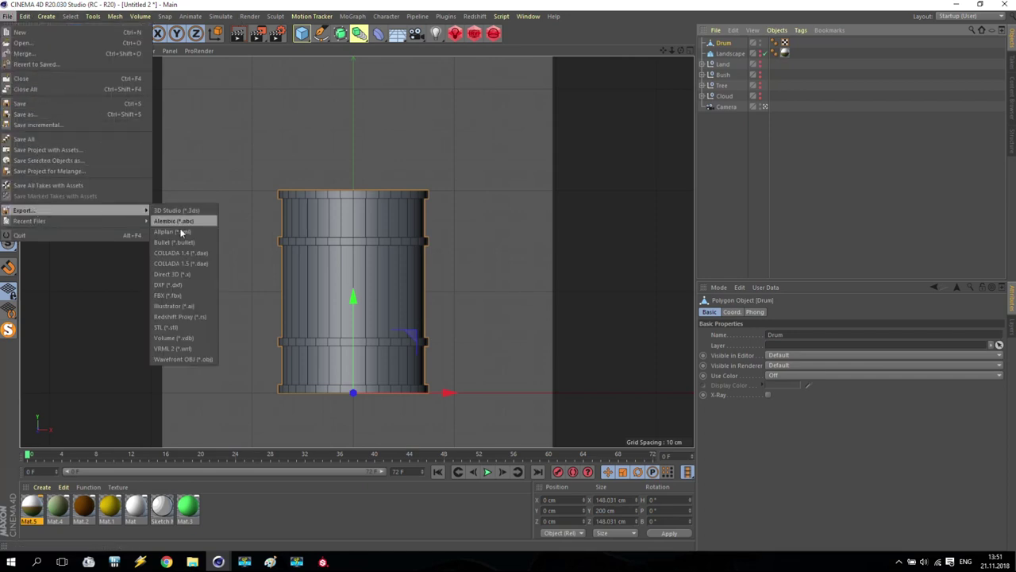
pyautogui.click(169, 296)
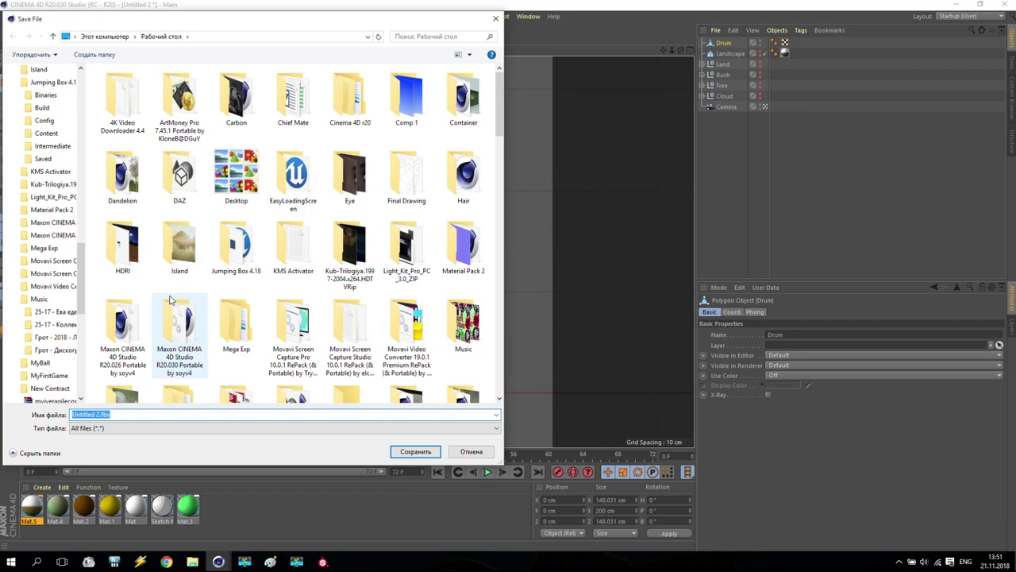
pyautogui.scroll(10, 67, 163)
pyautogui.click(47, 105)
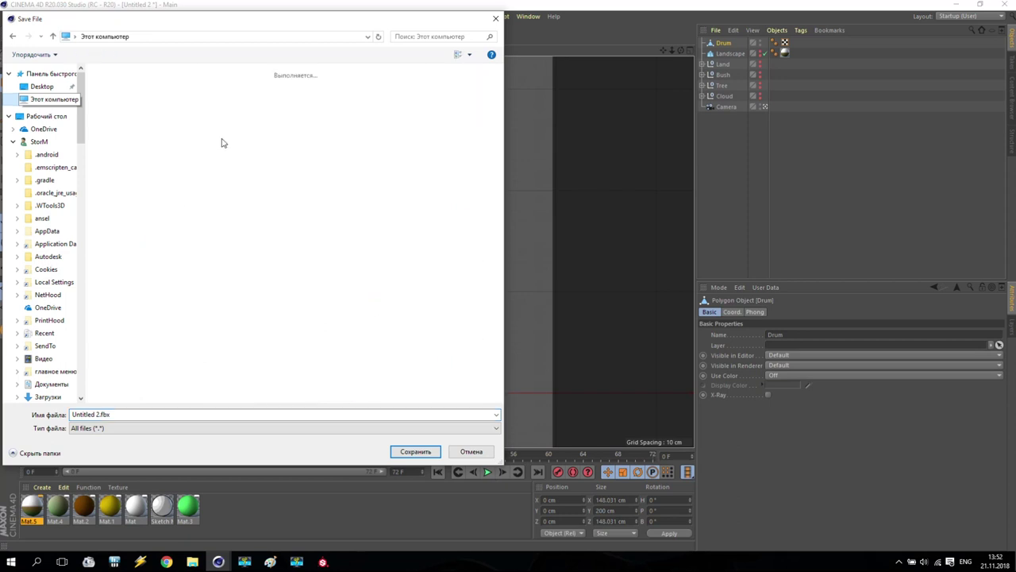
pyautogui.click(289, 165)
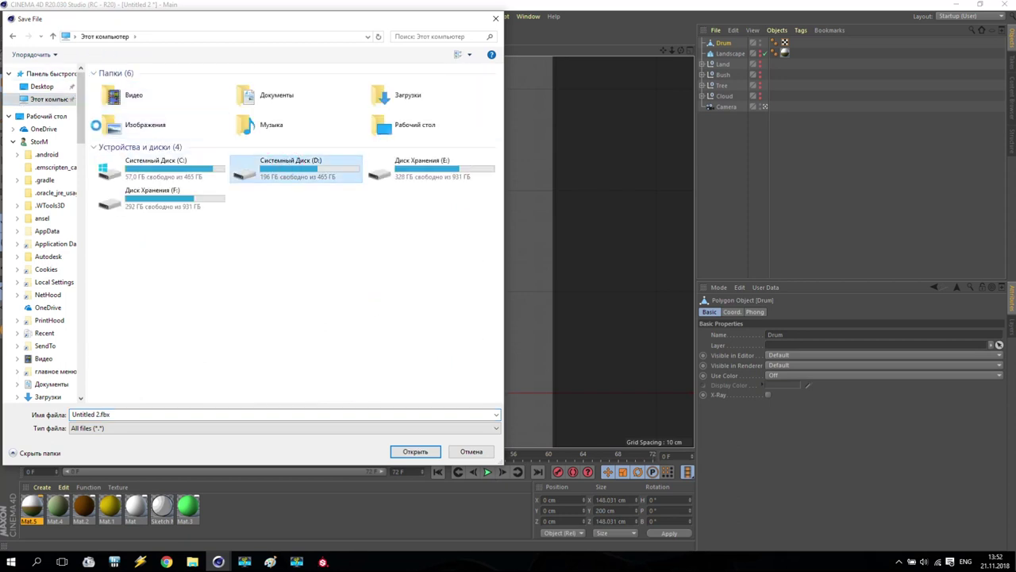
pyautogui.click(124, 100)
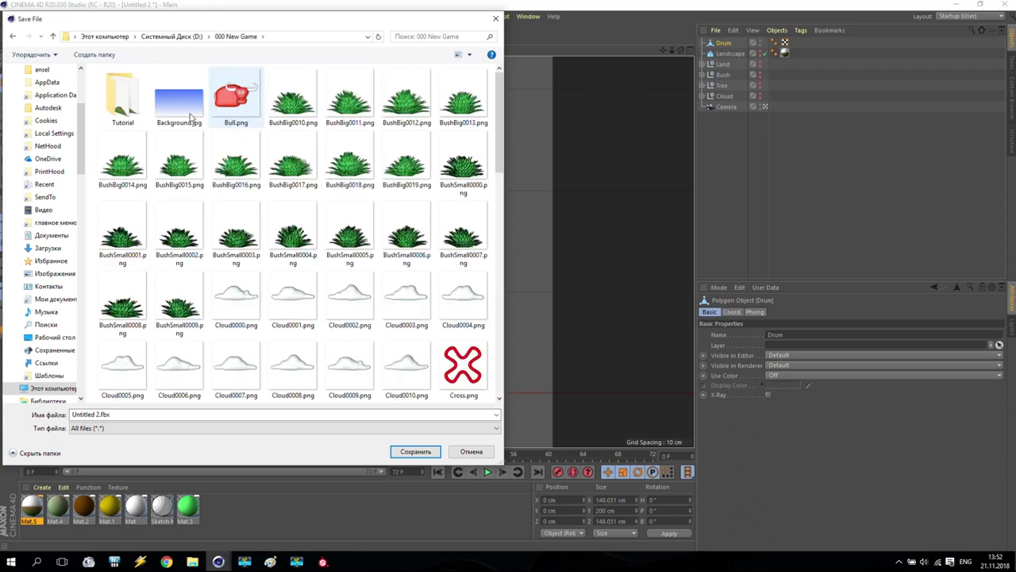
pyautogui.click(124, 94)
# Name the export file Drum.fbx and save it.
pyautogui.click(94, 414)
pyautogui.moveTo(96, 414); pyautogui.dragTo(62, 415)
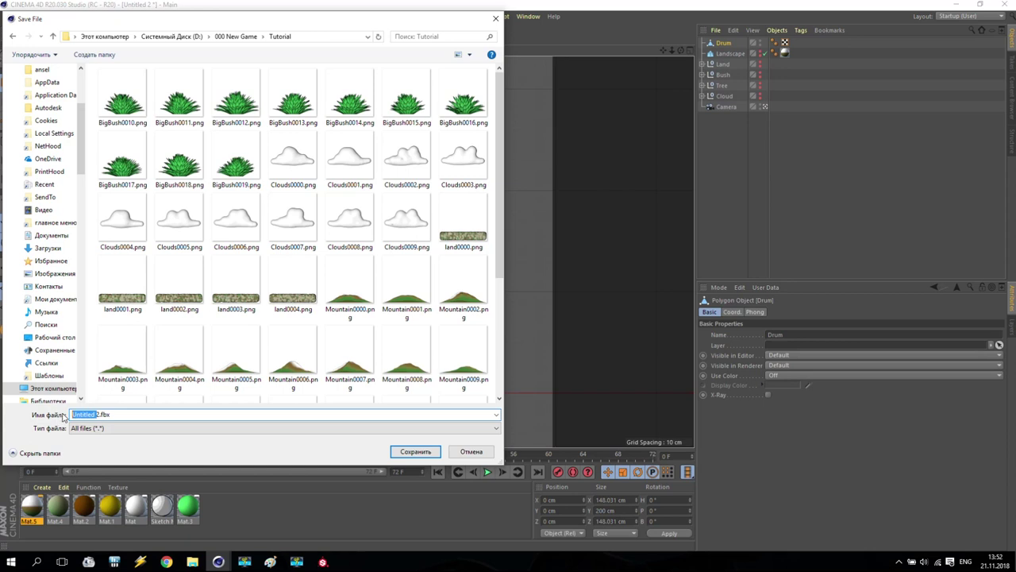
pyautogui.press('Delete')
pyautogui.write('Dr')
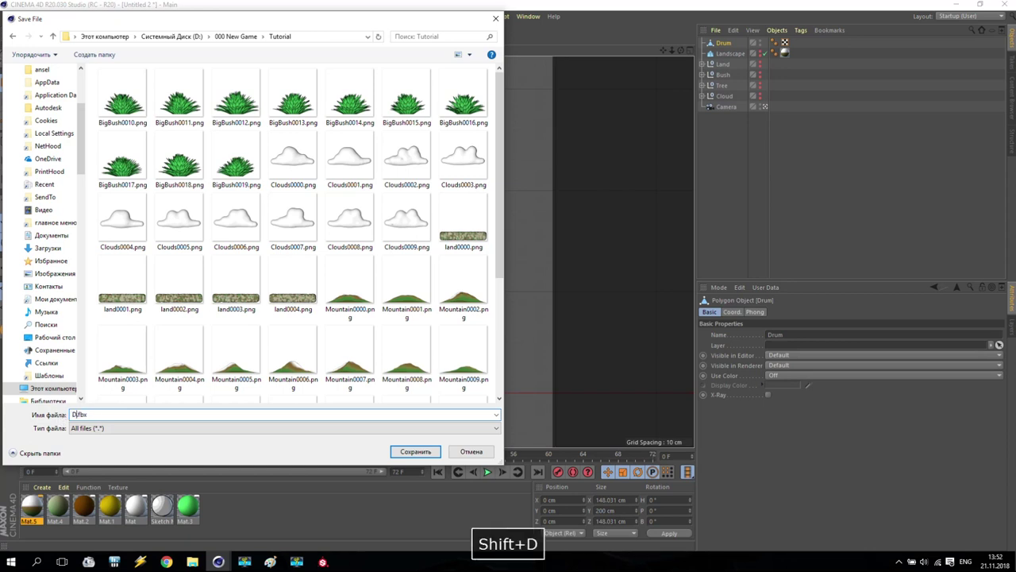
pyautogui.write('um')
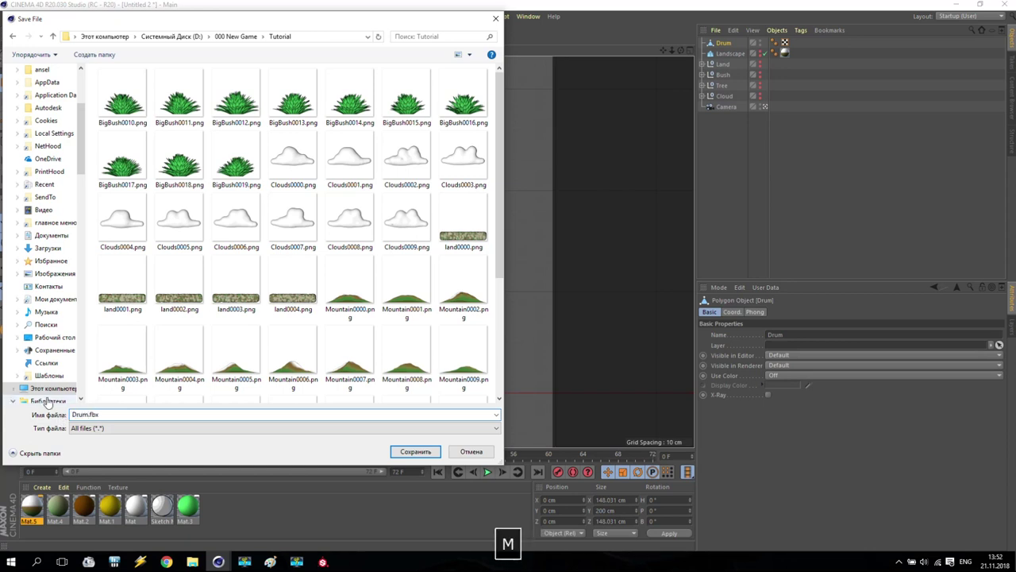
pyautogui.click(397, 451)
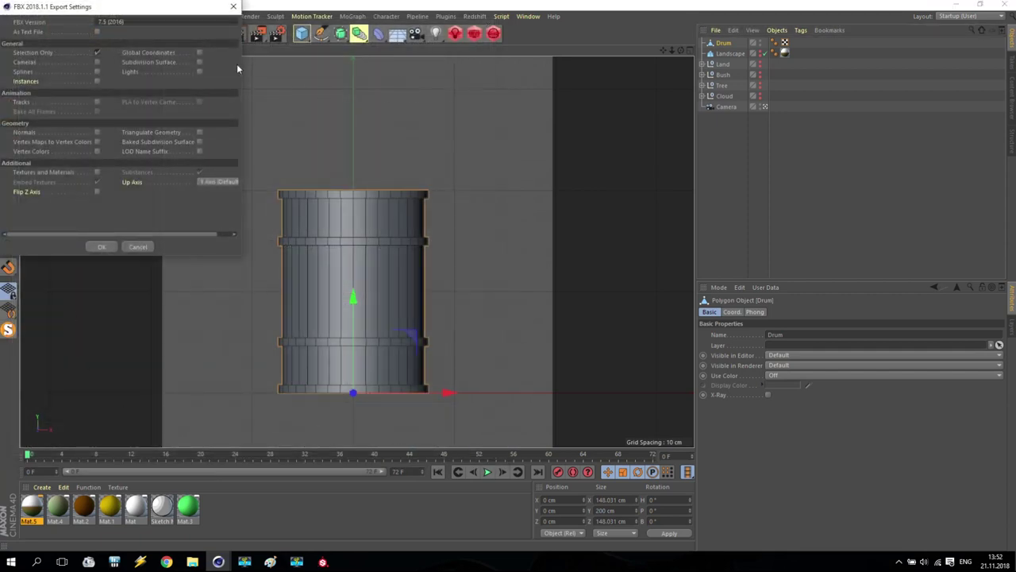
# Export the Drum with FBX version 7.5 (2016).
pyautogui.moveTo(130, 9); pyautogui.dragTo(503, 102)
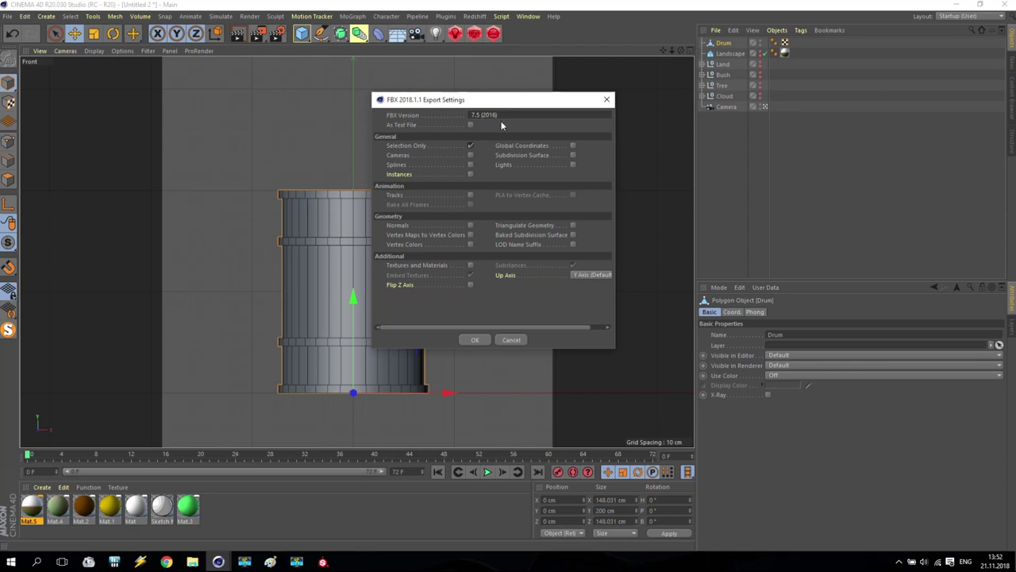
pyautogui.click(502, 117)
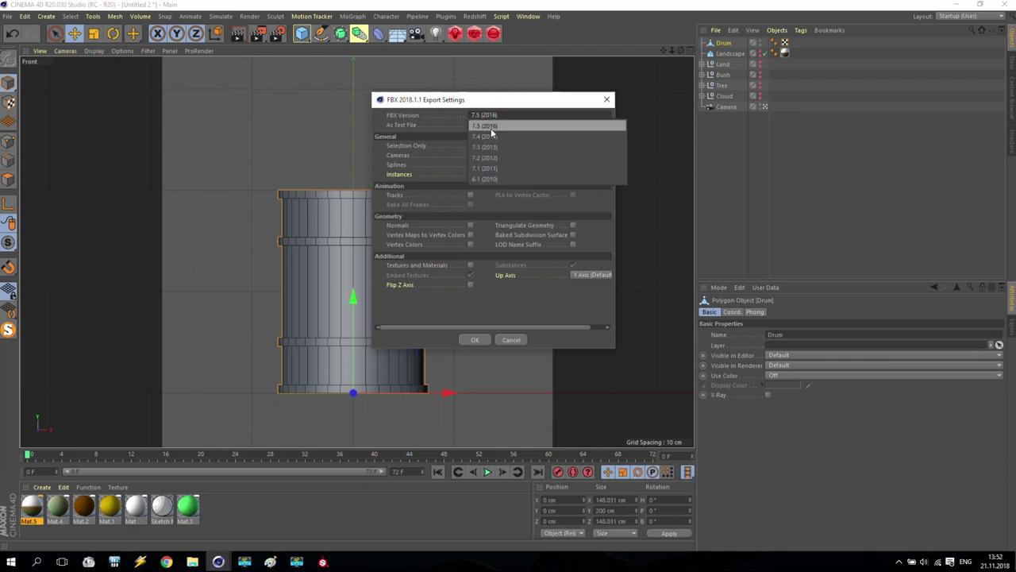
pyautogui.click(501, 125)
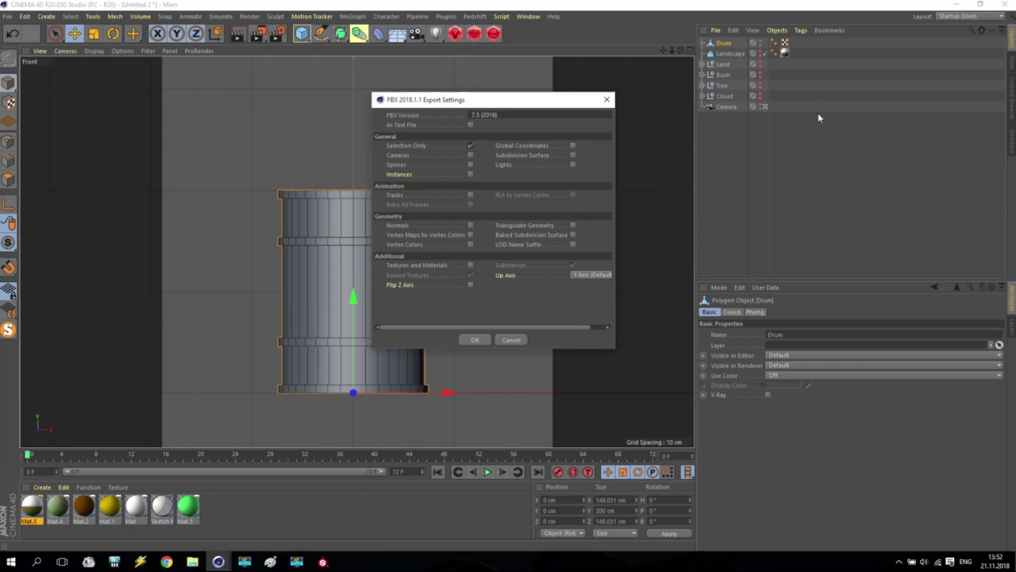
pyautogui.click(472, 340)
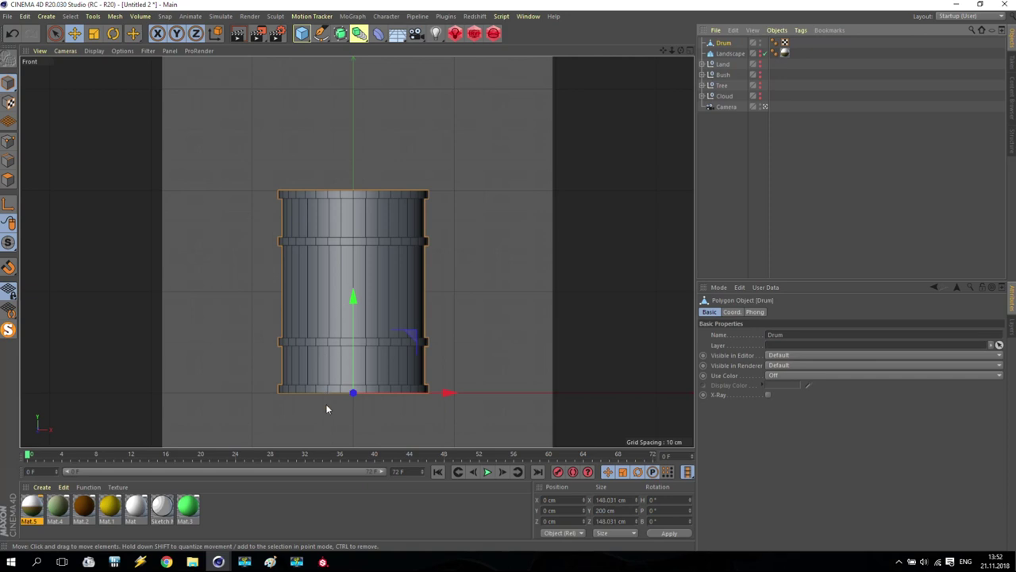
# Switch to Substance Painter and start a new project.
pyautogui.click(323, 563)
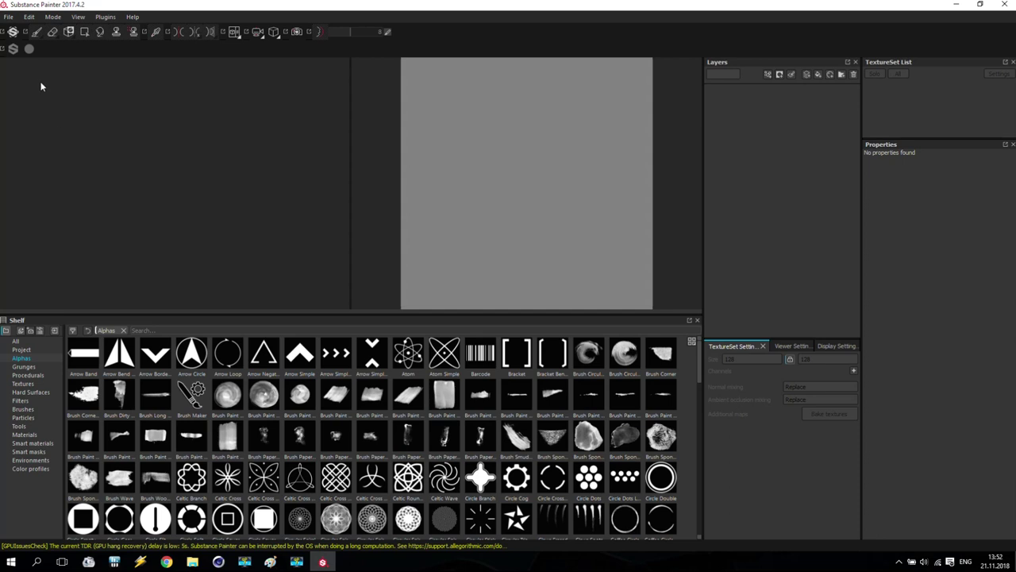
pyautogui.click(8, 18)
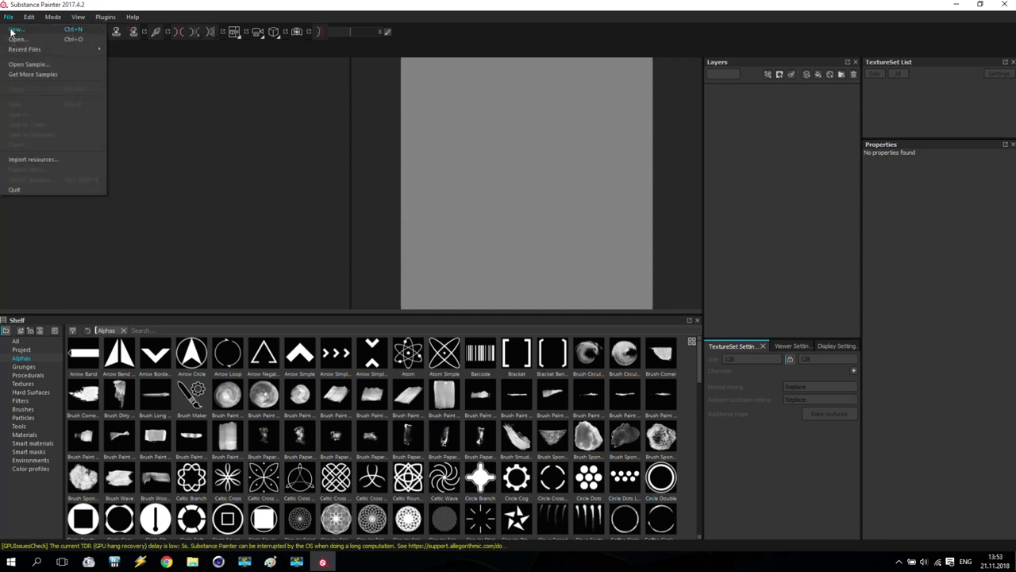
pyautogui.click(14, 29)
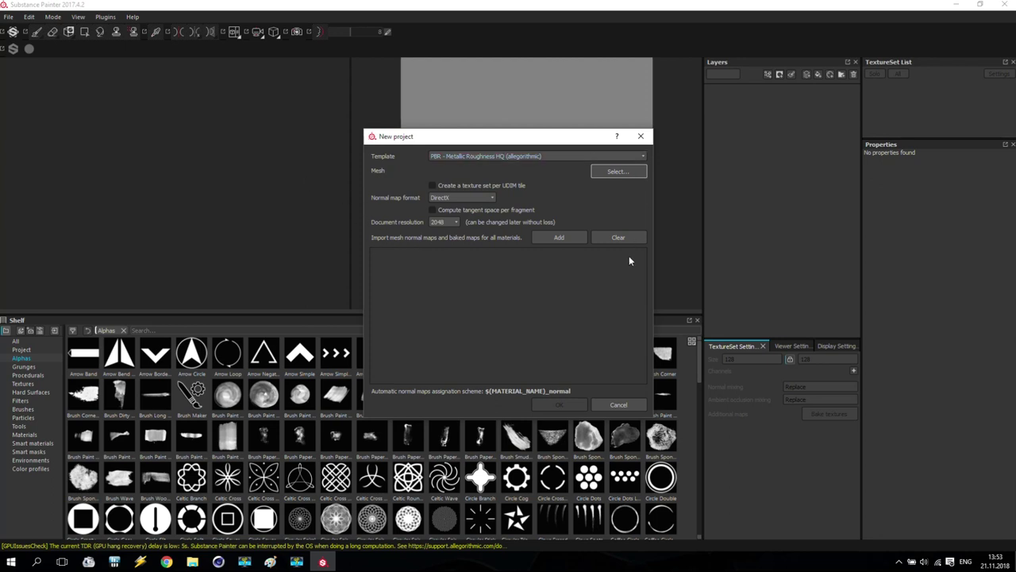
# Load Drum.fbx from D:\000 New Game\Tutorial as the project mesh and create the project.
pyautogui.click(620, 172)
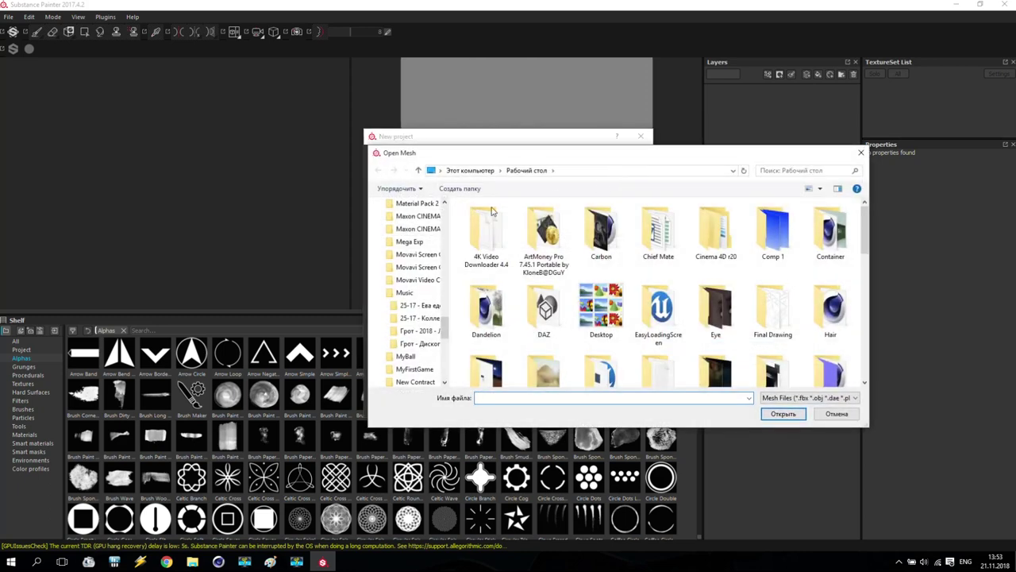
pyautogui.moveTo(446, 329); pyautogui.dragTo(447, 206)
pyautogui.click(413, 232)
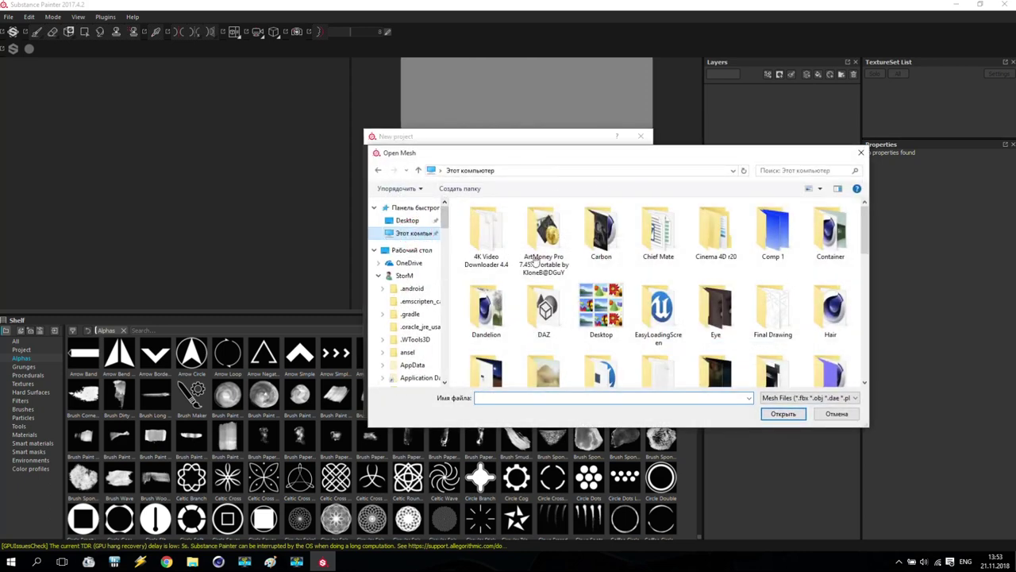
pyautogui.click(651, 303)
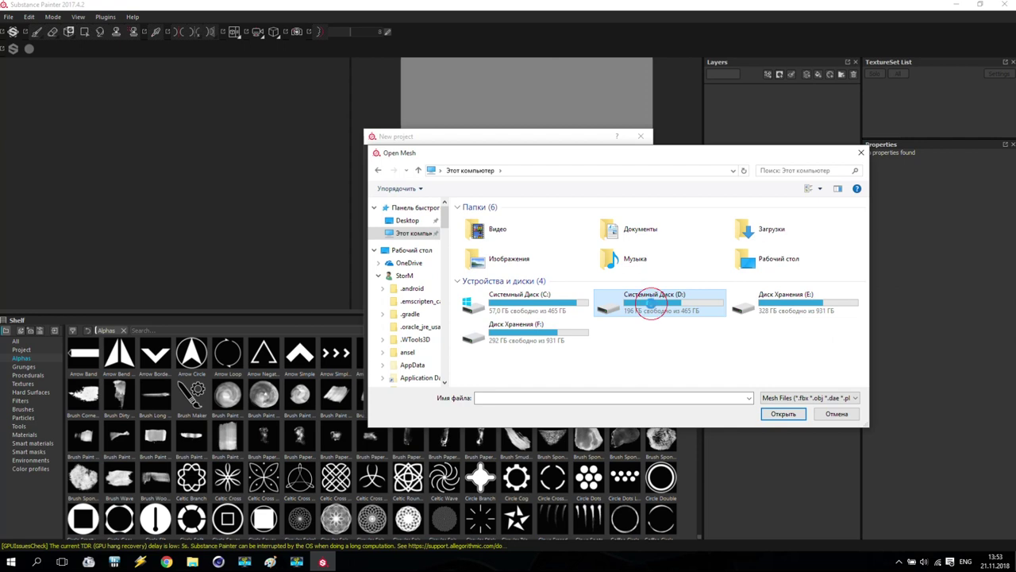
pyautogui.click(529, 229)
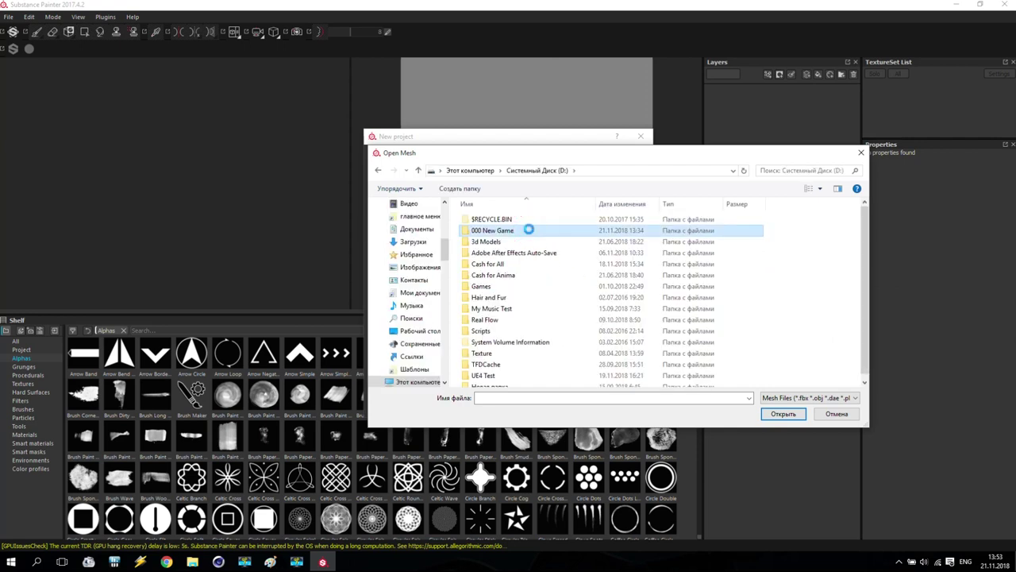
pyautogui.doubleClick(492, 231)
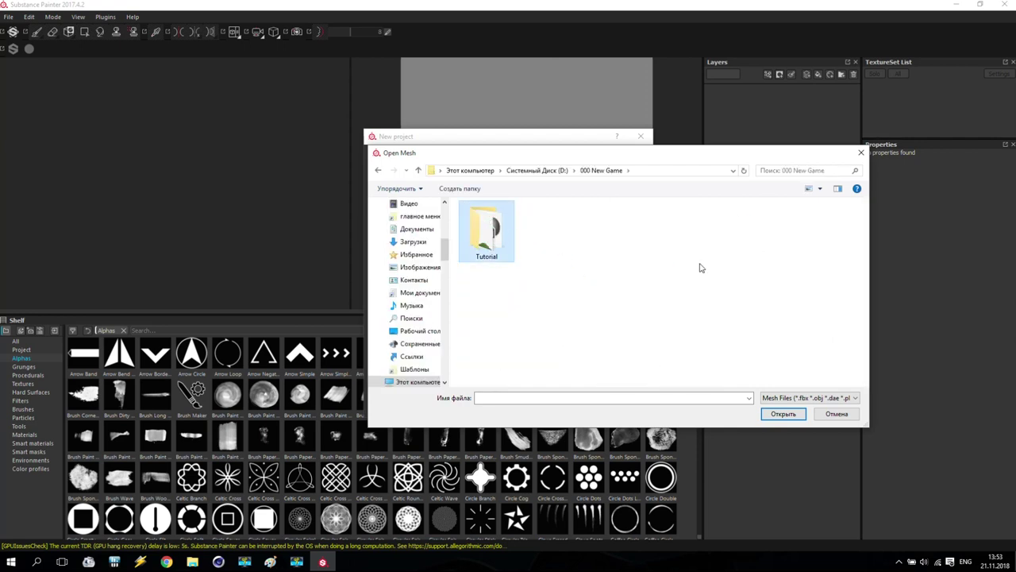
pyautogui.click(486, 238)
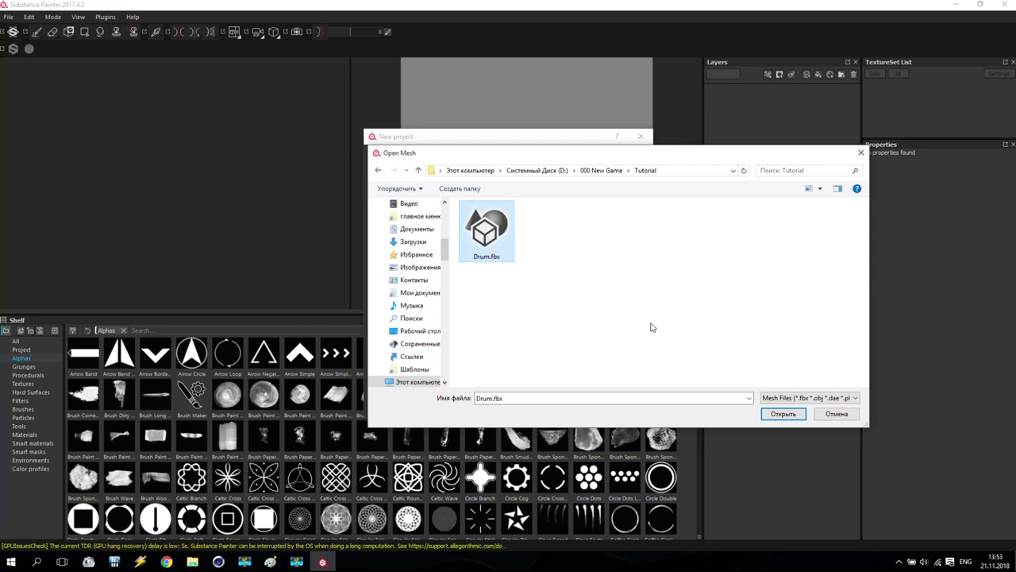
pyautogui.click(782, 414)
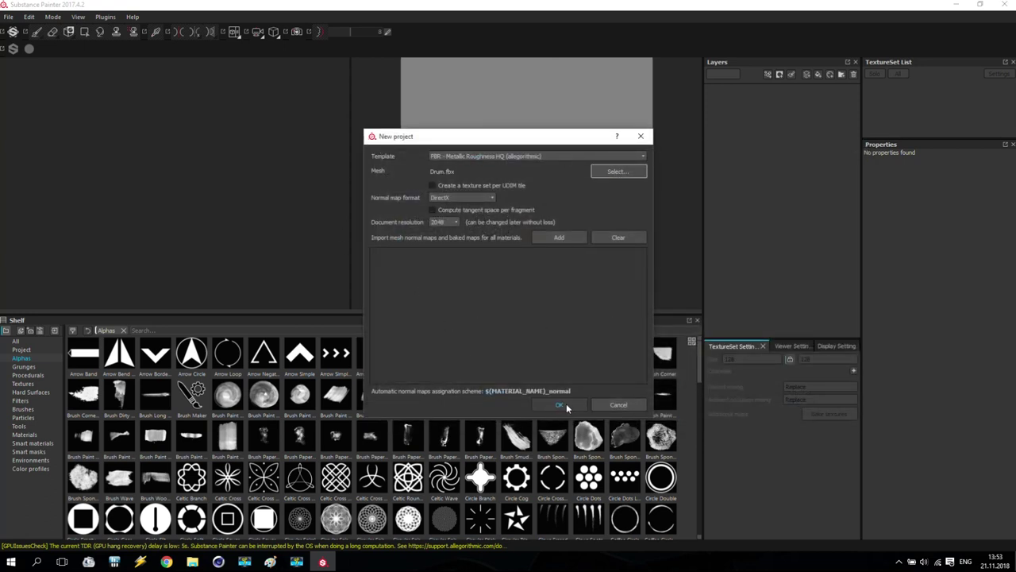
pyautogui.click(559, 405)
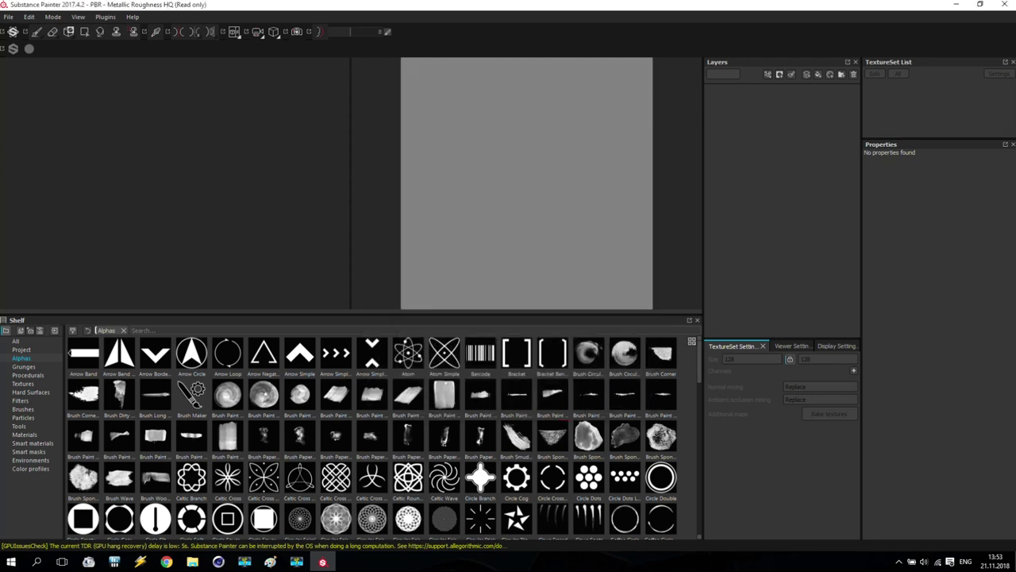
# Paint test strokes on the drum's lid and side to check how its UV mapping behaves.
pyautogui.scroll(-3, 214, 204)
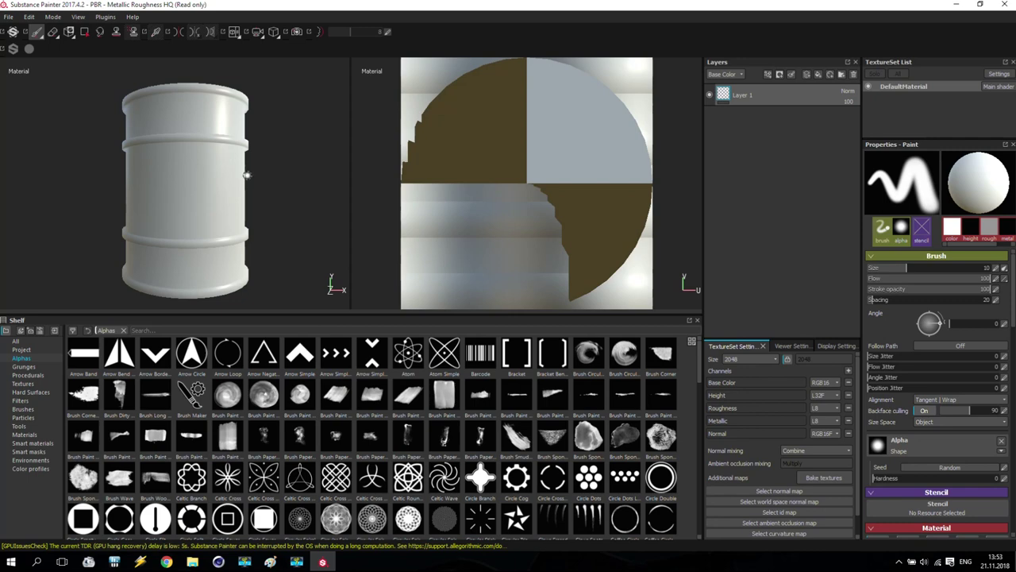
pyautogui.moveTo(230, 143)
pyautogui.keyDown('alt'); pyautogui.mouseDown()
pyautogui.moveTo(241, 163)
pyautogui.moveTo(242, 131)
pyautogui.mouseUp(); pyautogui.keyUp('alt')
pyautogui.moveTo(170, 115)
pyautogui.mouseDown()
pyautogui.moveTo(148, 168)
pyautogui.moveTo(155, 216)
pyautogui.moveTo(179, 264)
pyautogui.moveTo(263, 191)
pyautogui.moveTo(168, 195)
pyautogui.moveTo(294, 146)
pyautogui.moveTo(284, 226)
pyautogui.moveTo(266, 249)
pyautogui.moveTo(218, 227)
pyautogui.moveTo(406, 217)
pyautogui.moveTo(235, 188)
pyautogui.mouseUp()
pyautogui.moveTo(211, 131)
pyautogui.mouseDown()
pyautogui.moveTo(197, 158)
pyautogui.moveTo(205, 268)
pyautogui.mouseUp()
pyautogui.moveTo(128, 230)
pyautogui.keyDown('alt'); pyautogui.mouseDown()
pyautogui.moveTo(312, 228)
pyautogui.moveTo(247, 247)
pyautogui.moveTo(206, 283)
pyautogui.mouseUp(); pyautogui.keyUp('alt')
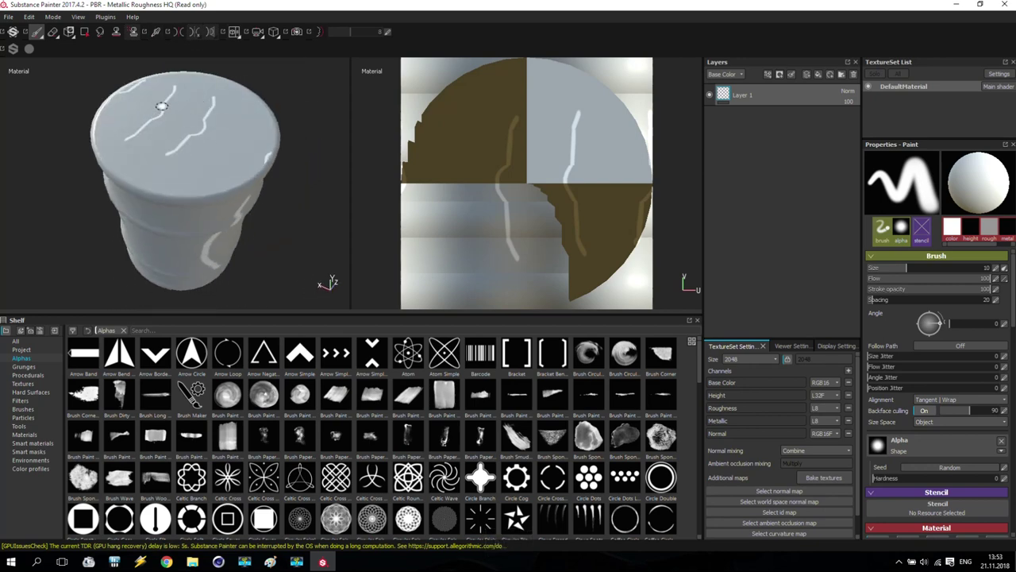
pyautogui.keyDown('alt'); pyautogui.moveTo(210, 245); pyautogui.dragTo(210, 245); pyautogui.keyUp('alt')
pyautogui.keyDown('alt'); pyautogui.moveTo(230, 273); pyautogui.dragTo(233, 244); pyautogui.keyUp('alt')
pyautogui.scroll(5, 233, 244)
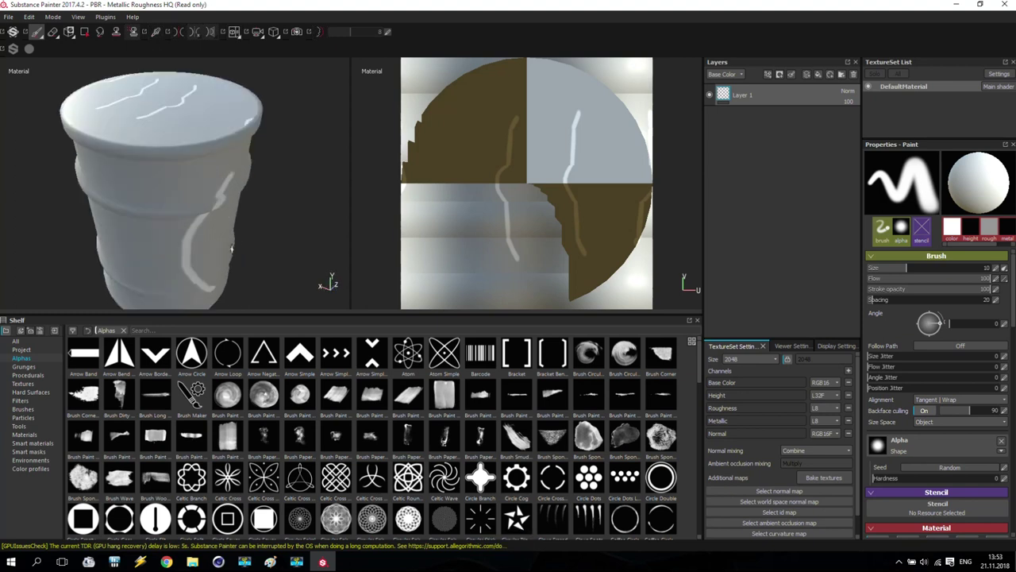
# Switch back to Cinema 4D and delete the Drum's UVW tag.
pyautogui.moveTo(218, 562)
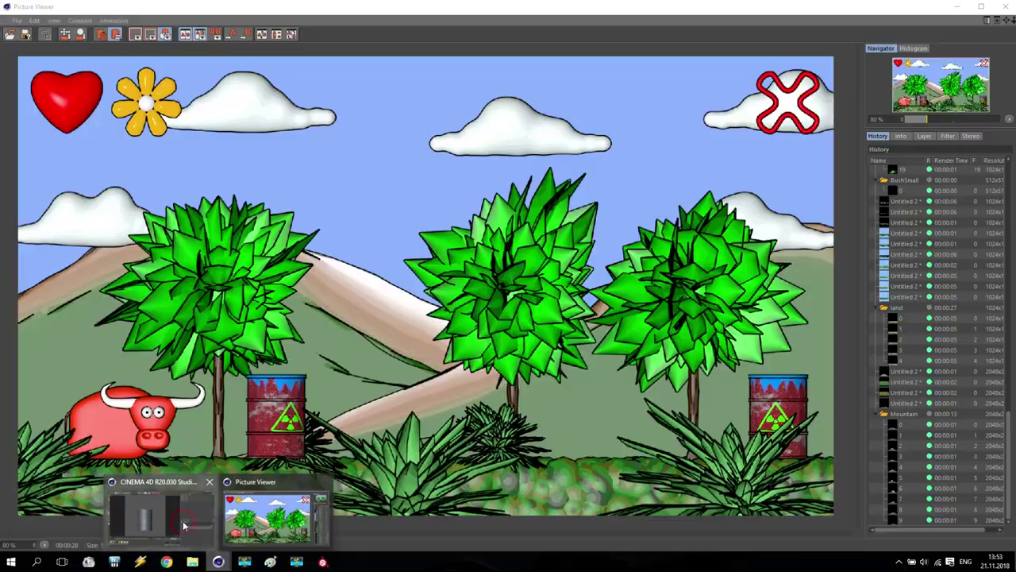
pyautogui.click(182, 520)
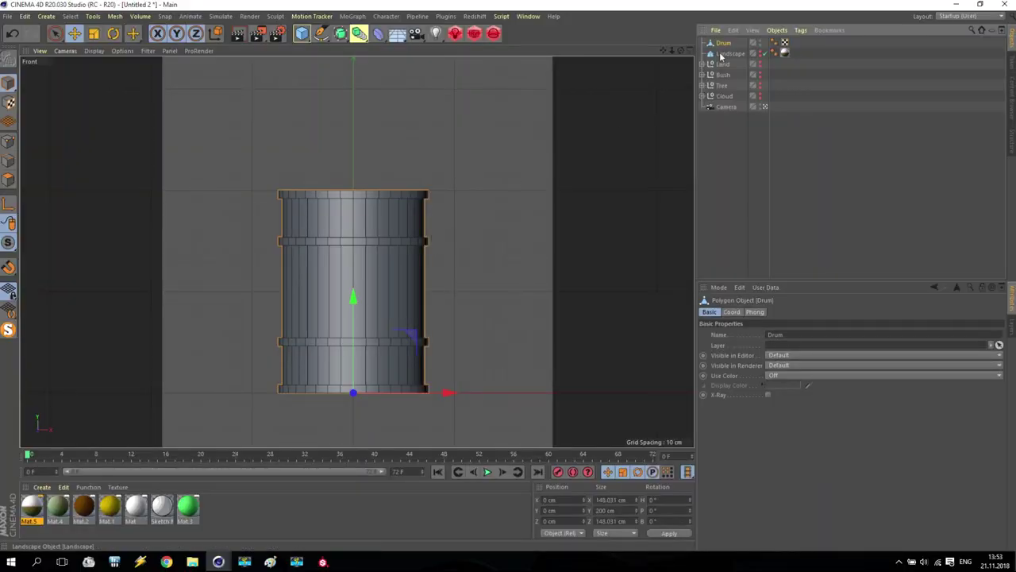
pyautogui.click(785, 44)
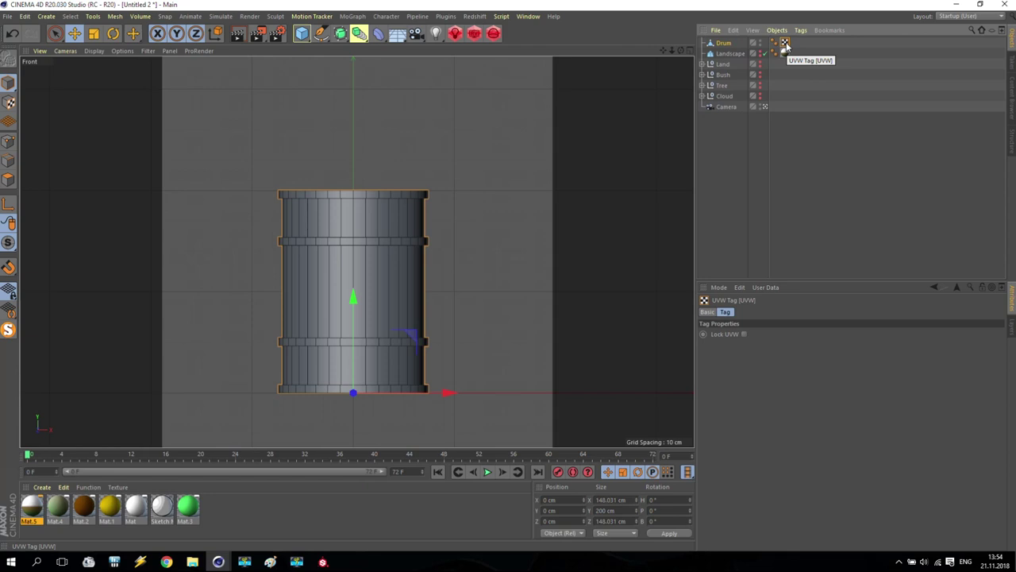
pyautogui.press('Delete')
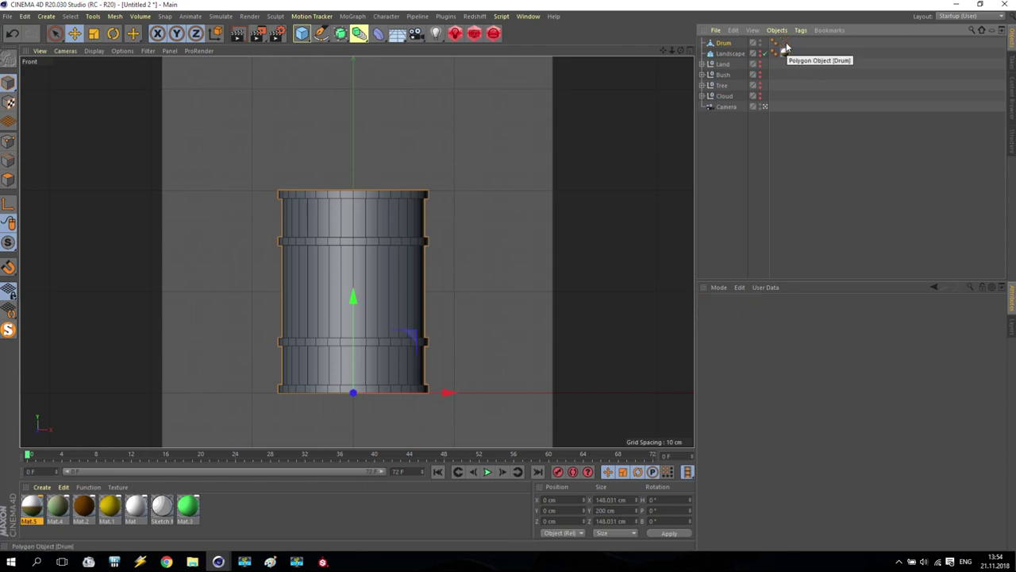
# Select all points of the Drum with Rectangle Selection, merge duplicates with Optimize, and return to Model mode.
pyautogui.click(722, 45)
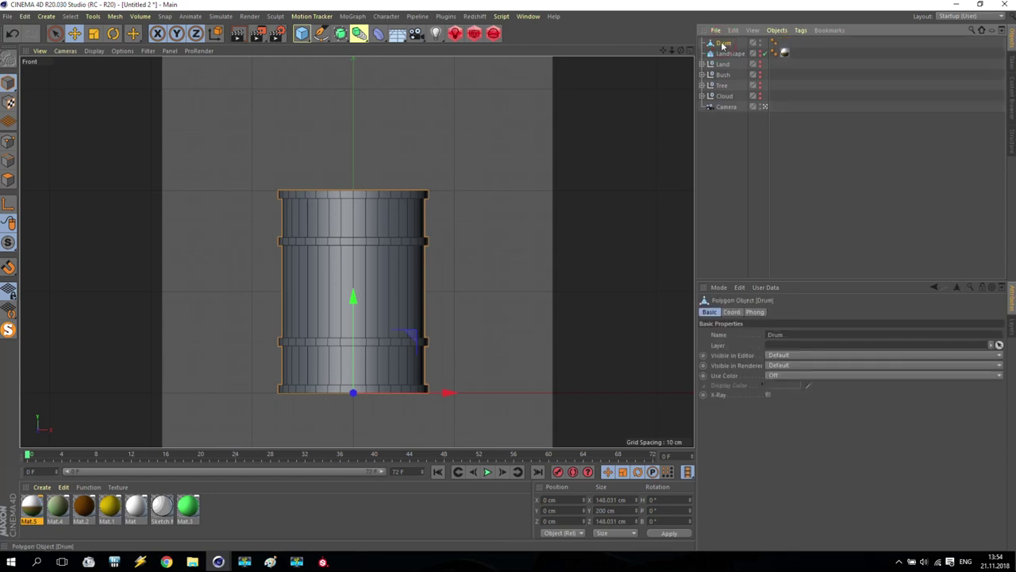
pyautogui.click(8, 144)
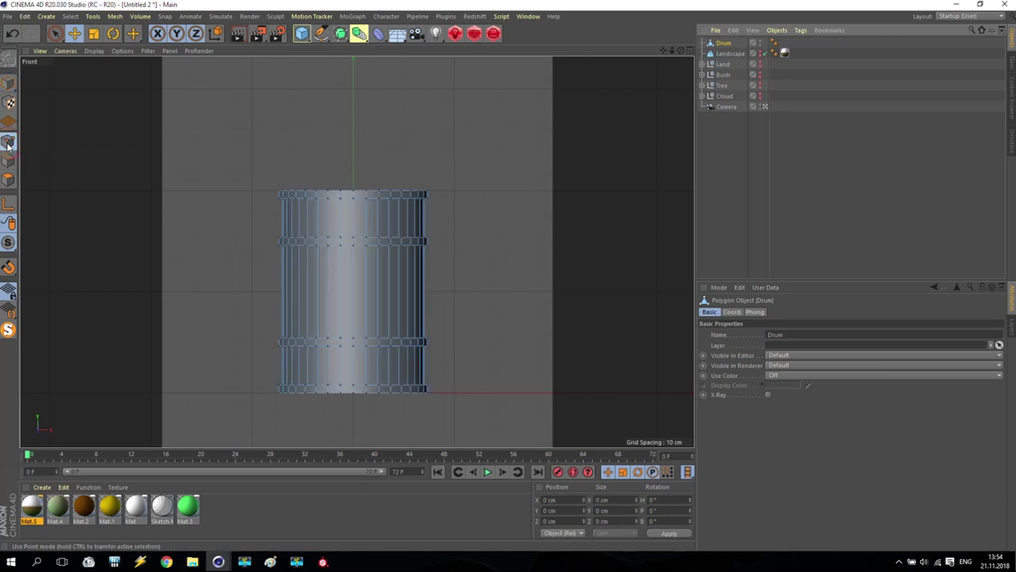
pyautogui.click(55, 34)
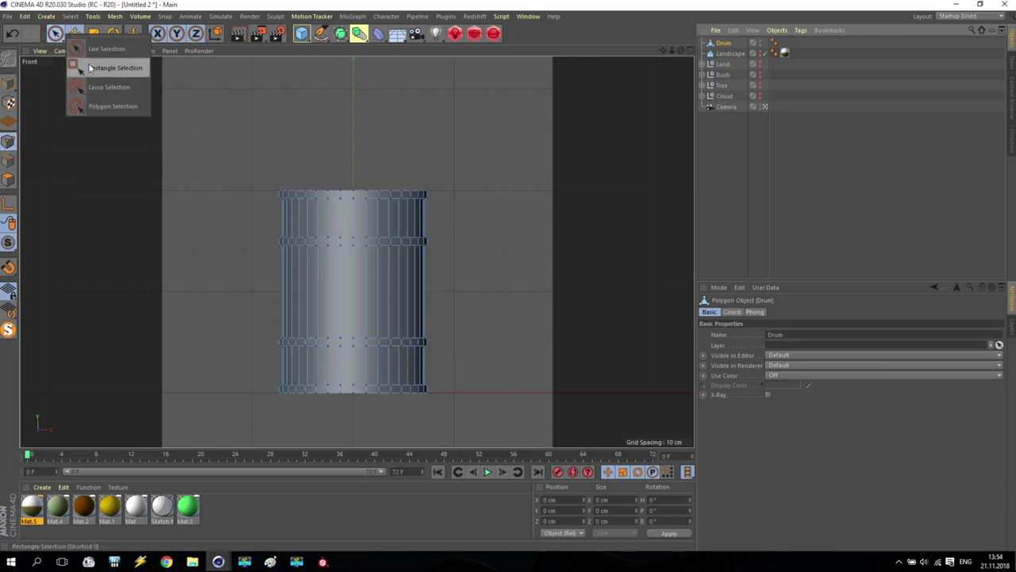
pyautogui.click(111, 68)
pyautogui.moveTo(213, 149); pyautogui.dragTo(480, 439)
pyautogui.rightClick(389, 343)
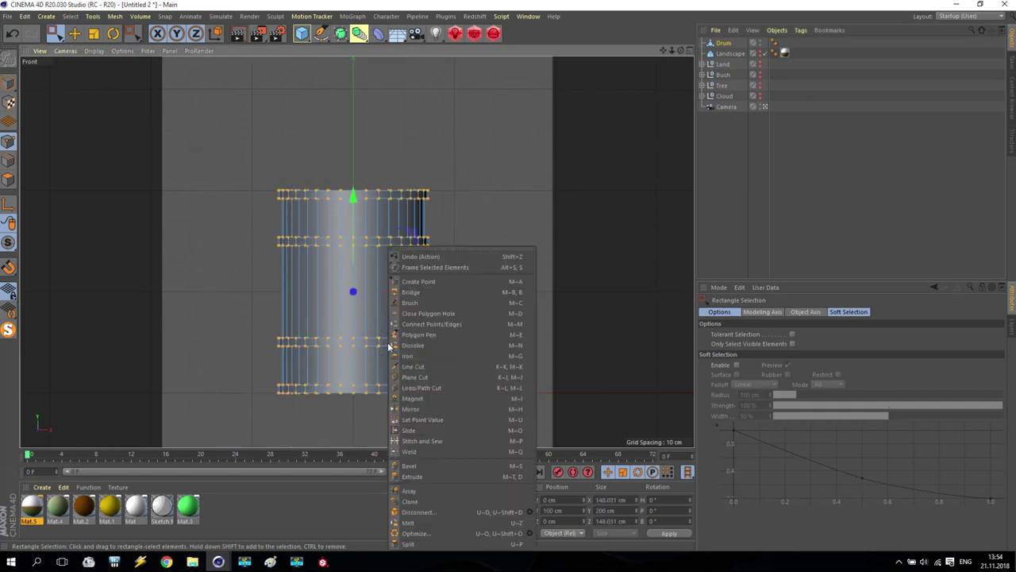
pyautogui.click(412, 533)
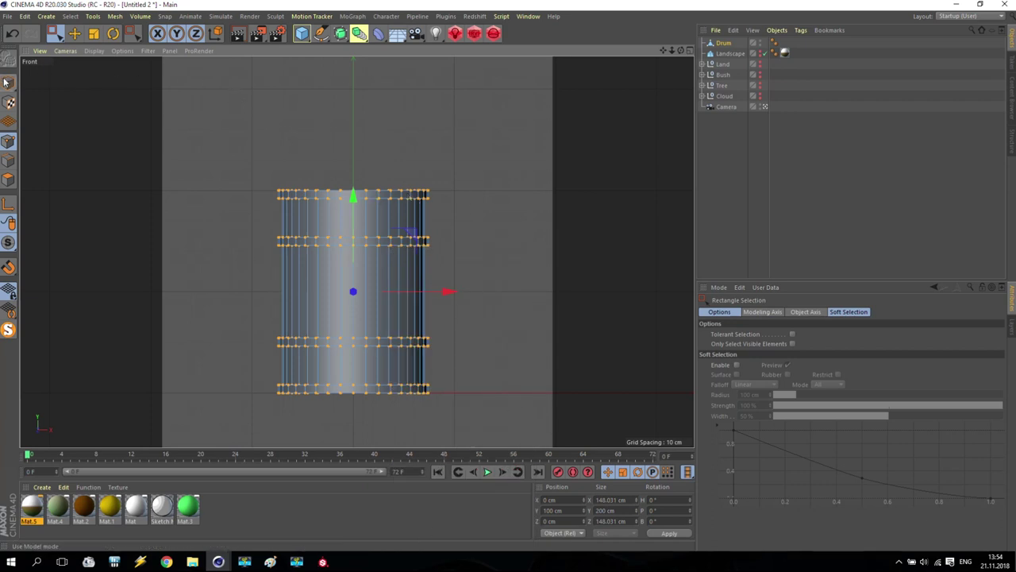
pyautogui.press('Return')
pyautogui.click(227, 129)
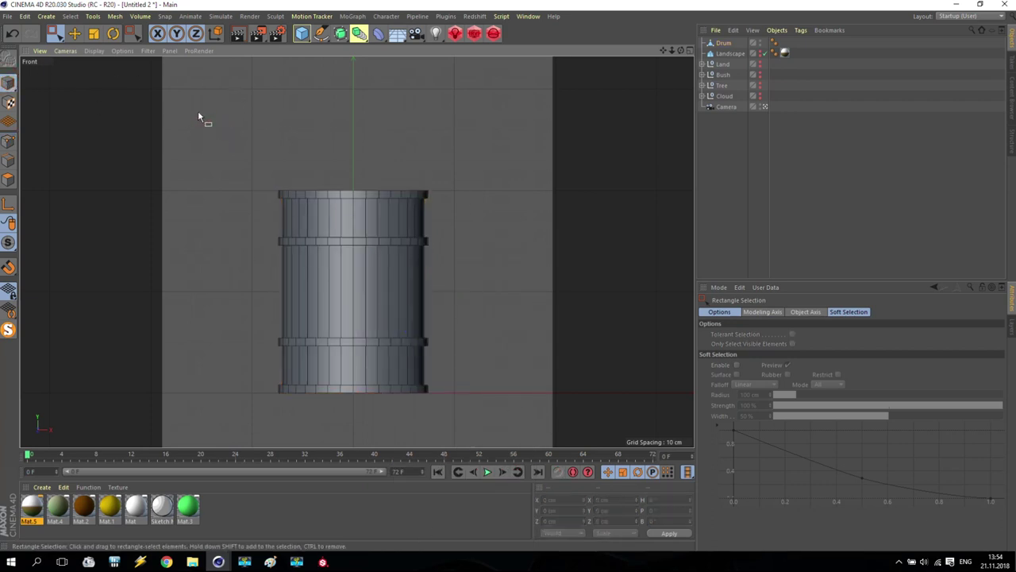
pyautogui.press('e')
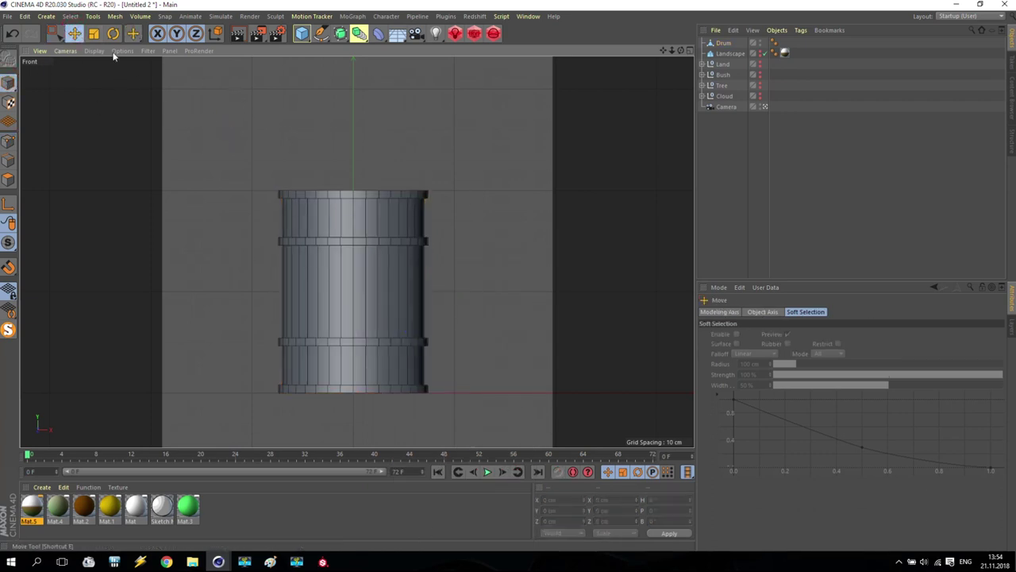
# Switch the interface to the BP - UV Edit layout with the Drum object selected.
pyautogui.click(724, 43)
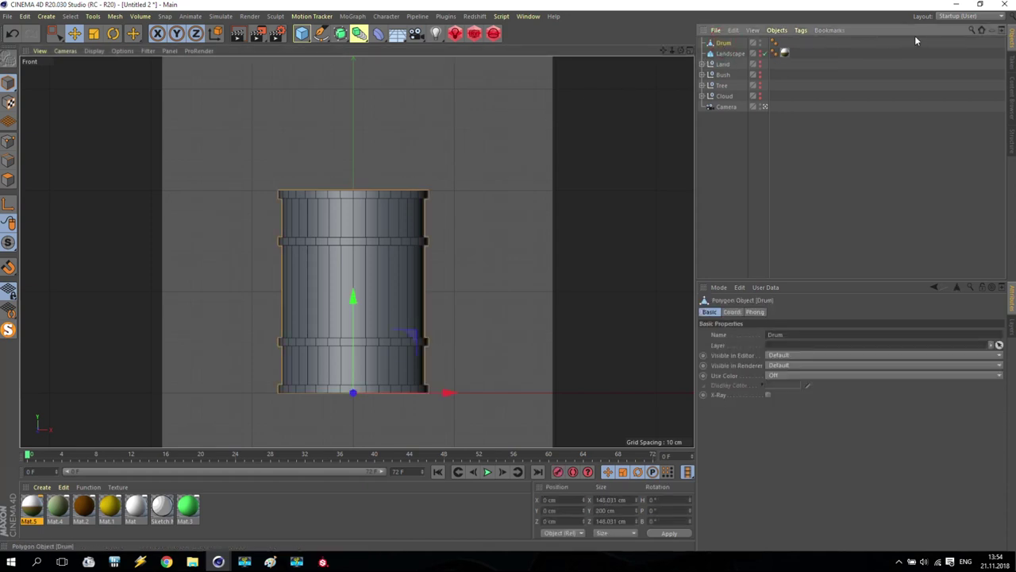
pyautogui.click(957, 16)
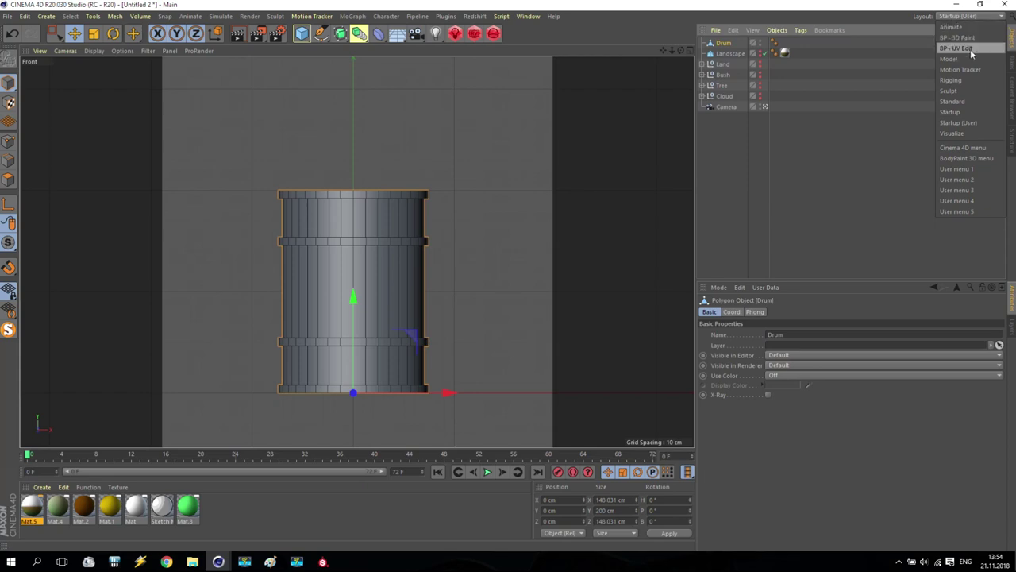
pyautogui.click(972, 48)
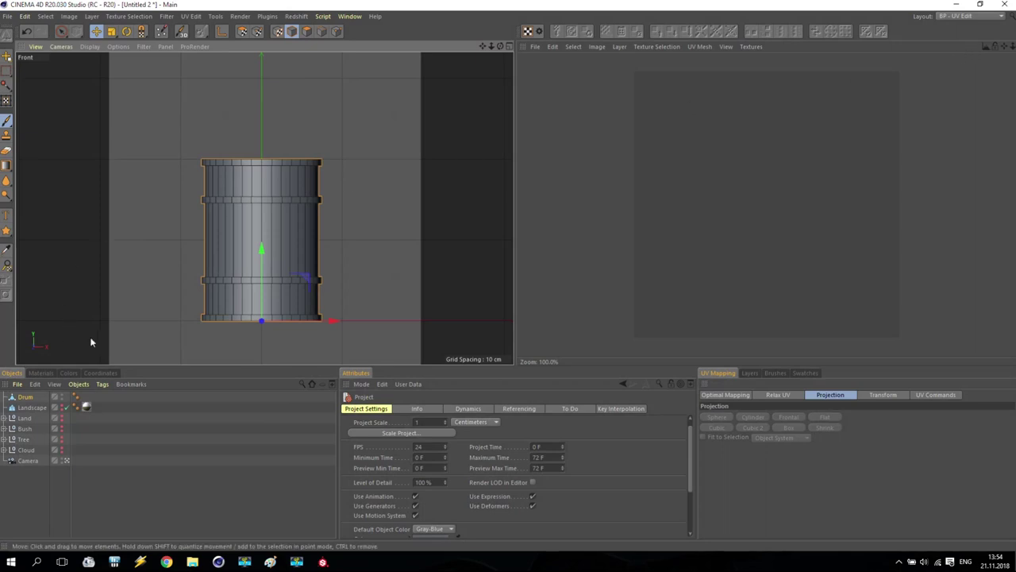
pyautogui.click(28, 397)
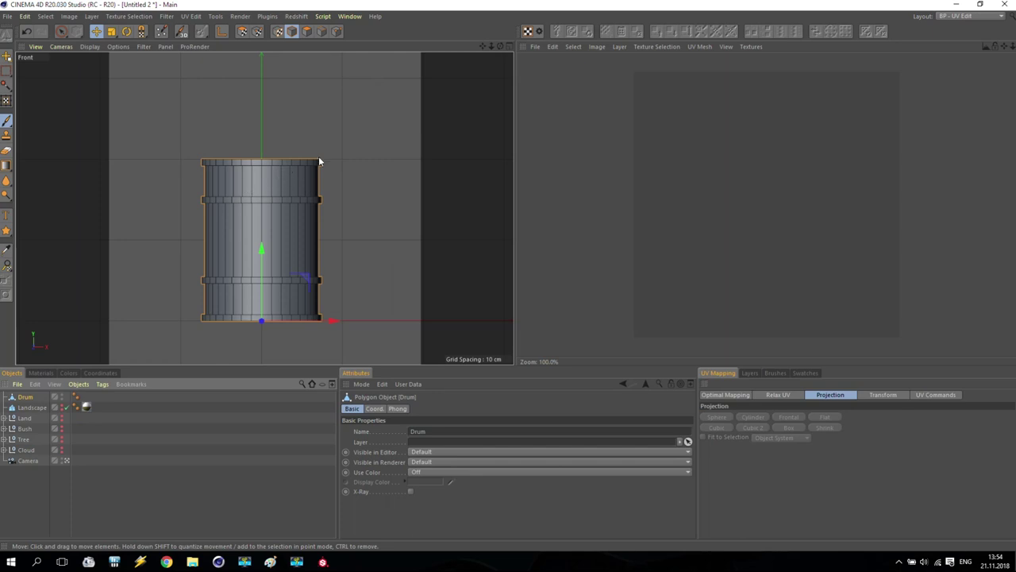
# Generate a new UVW tag for the Drum and keep the object selected.
pyautogui.click(527, 33)
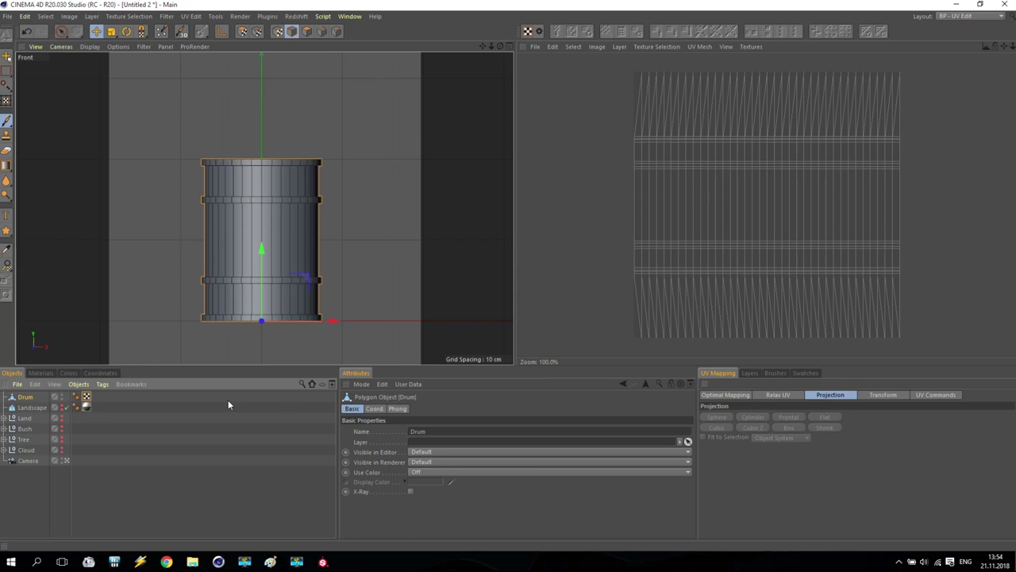
pyautogui.click(85, 397)
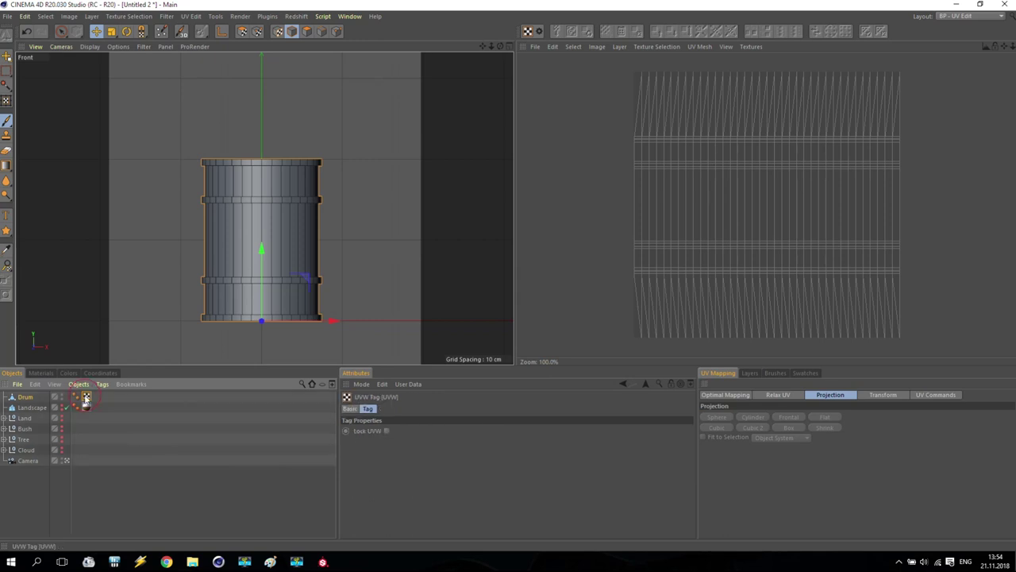
pyautogui.click(25, 397)
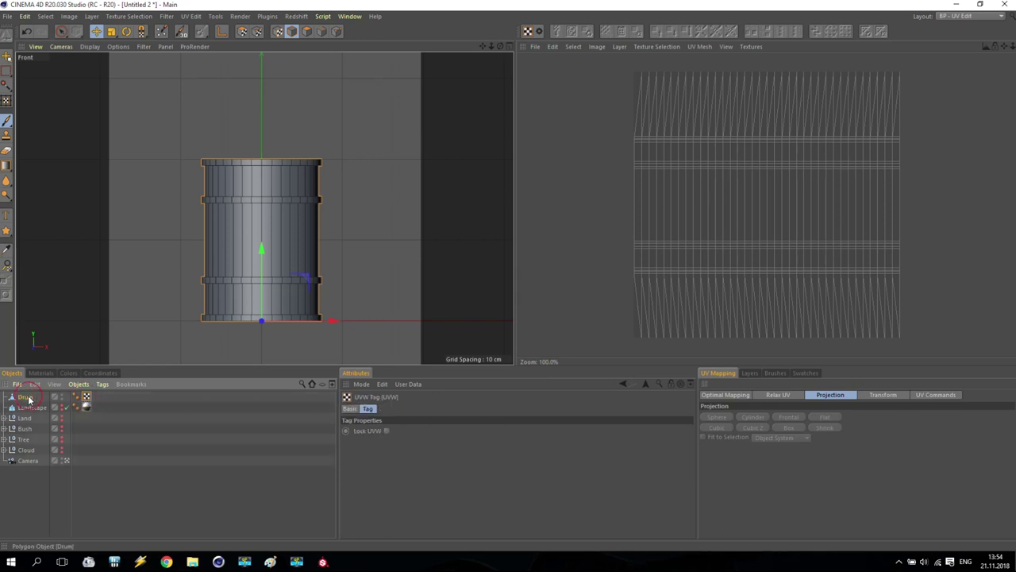
# Try the Cylinder, Sphere, Cubic, Cubic 2, Box, Frontal and Flat projections on the selected ring polygons in UV Polygon Edit mode.
pyautogui.click(242, 31)
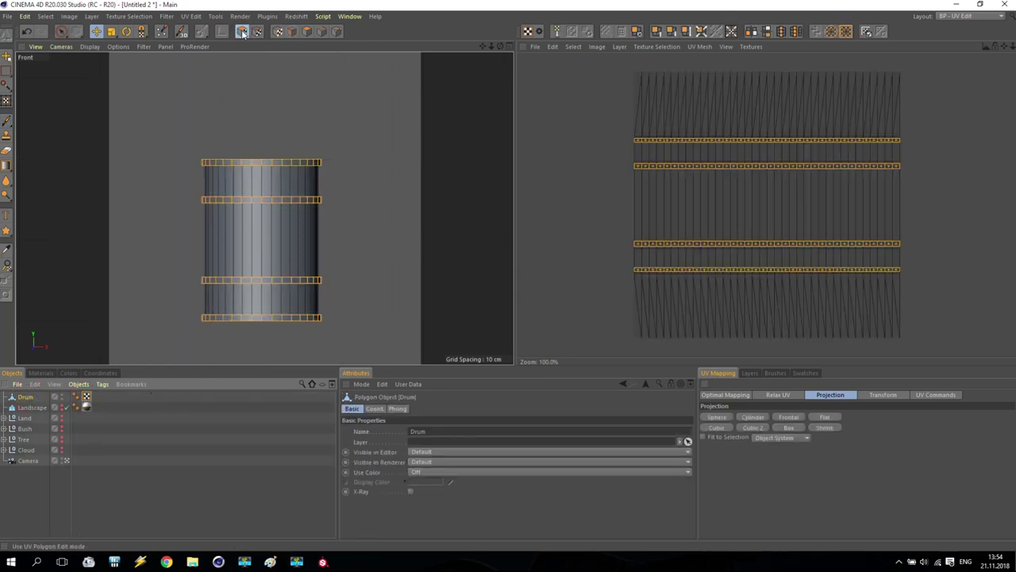
pyautogui.click(759, 419)
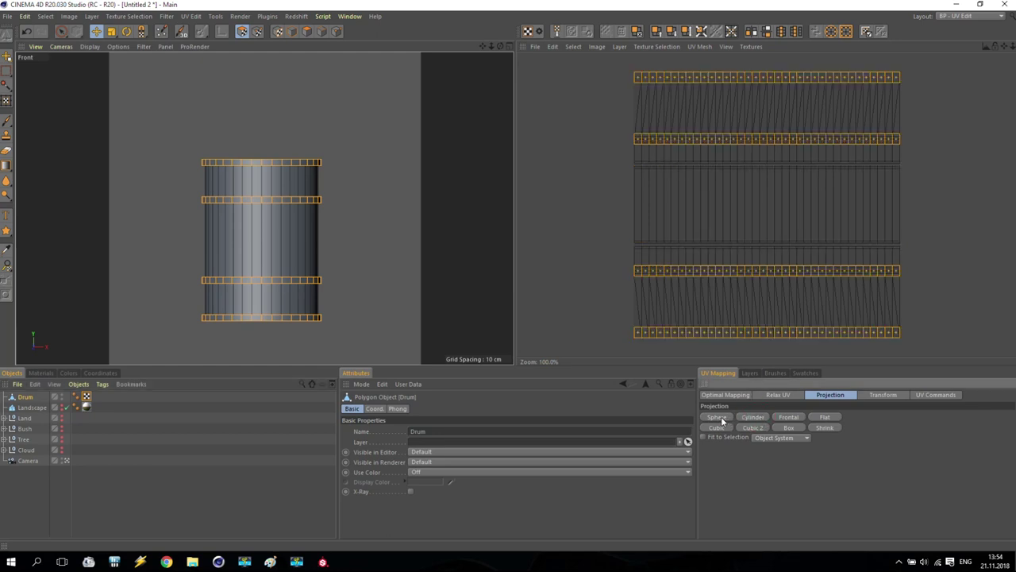
pyautogui.click(725, 420)
pyautogui.click(724, 430)
pyautogui.click(753, 427)
pyautogui.click(788, 427)
pyautogui.click(788, 416)
pyautogui.click(824, 417)
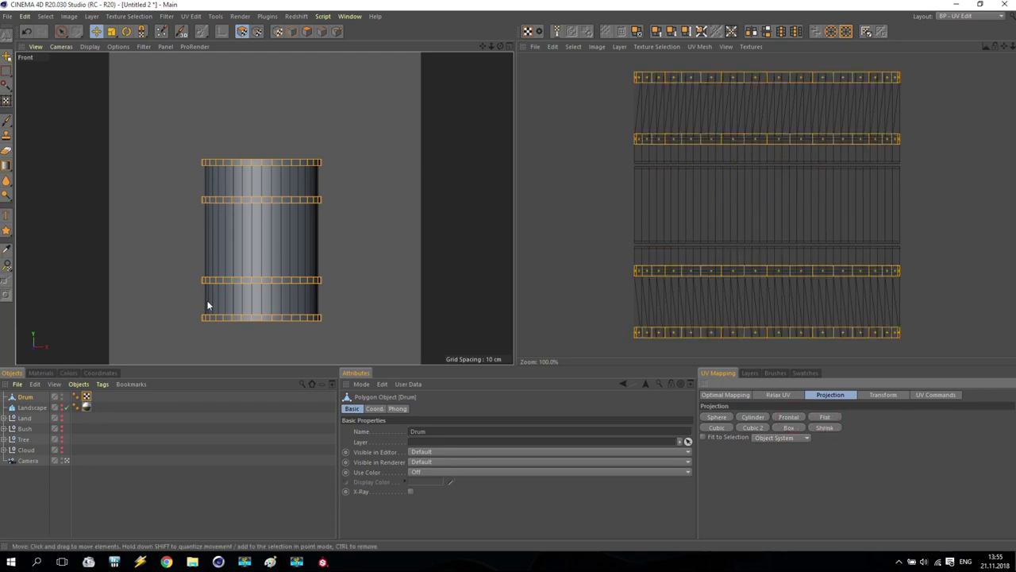
# Leave the scene camera's front view and frame the drum from above in the free perspective view.
pyautogui.keyDown('alt'); pyautogui.moveTo(315, 164); pyautogui.dragTo(333, 146); pyautogui.keyUp('alt')
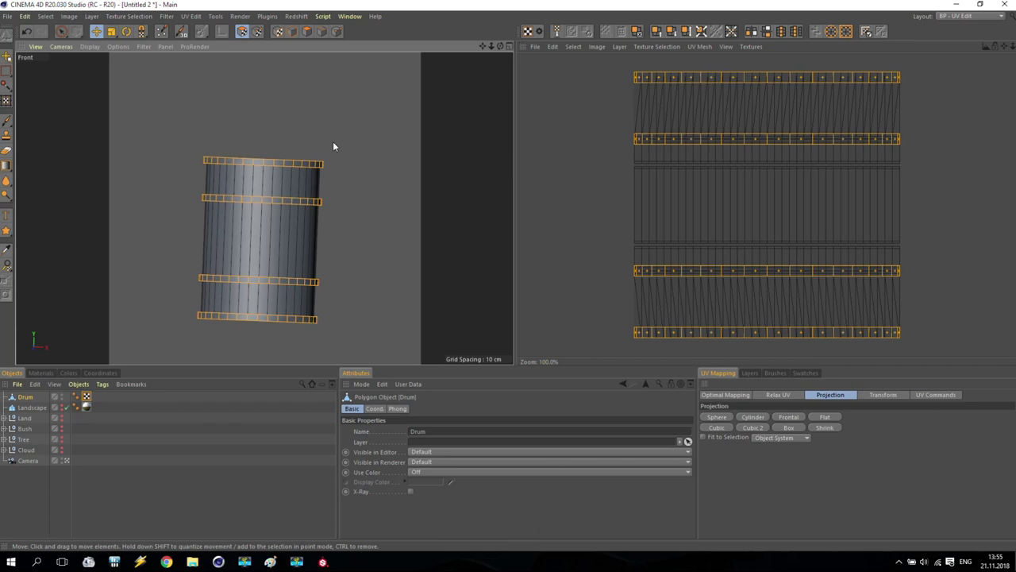
pyautogui.middleClick(333, 146)
pyautogui.middleClick(179, 134)
pyautogui.keyDown('alt'); pyautogui.moveTo(288, 141); pyautogui.dragTo(252, 145); pyautogui.keyUp('alt')
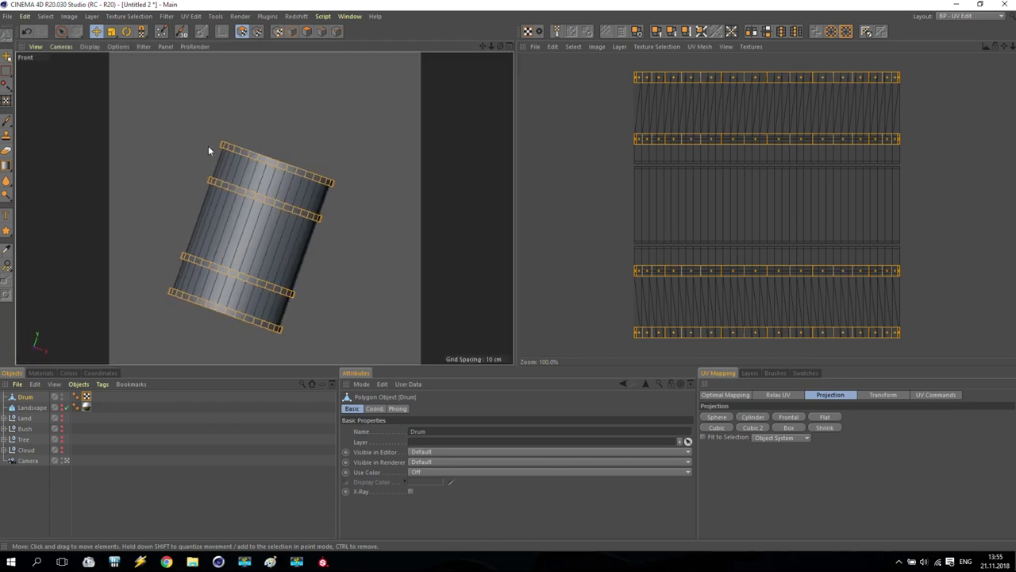
pyautogui.click(66, 461)
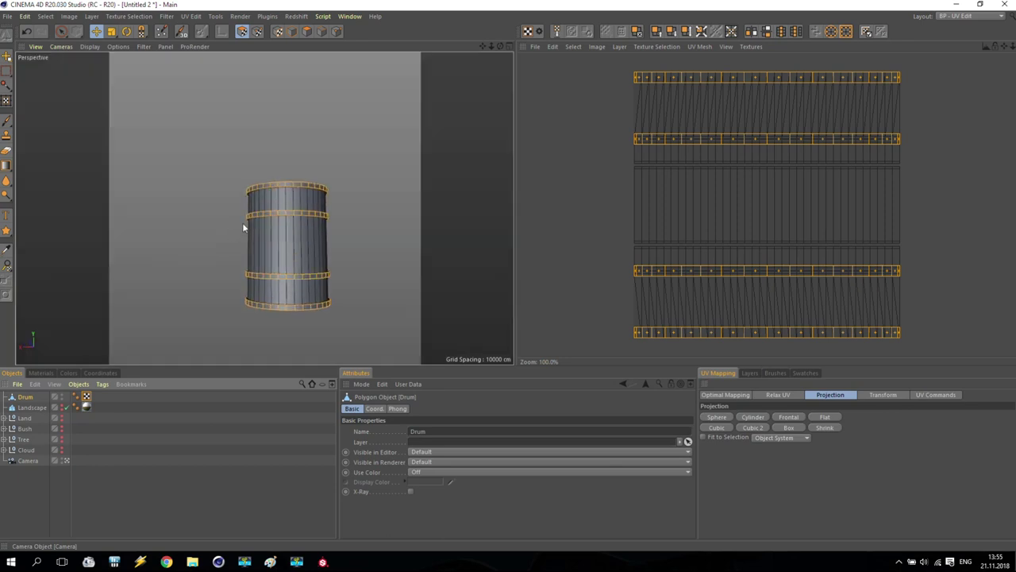
pyautogui.keyDown('alt'); pyautogui.moveTo(306, 227); pyautogui.dragTo(308, 190); pyautogui.keyUp('alt')
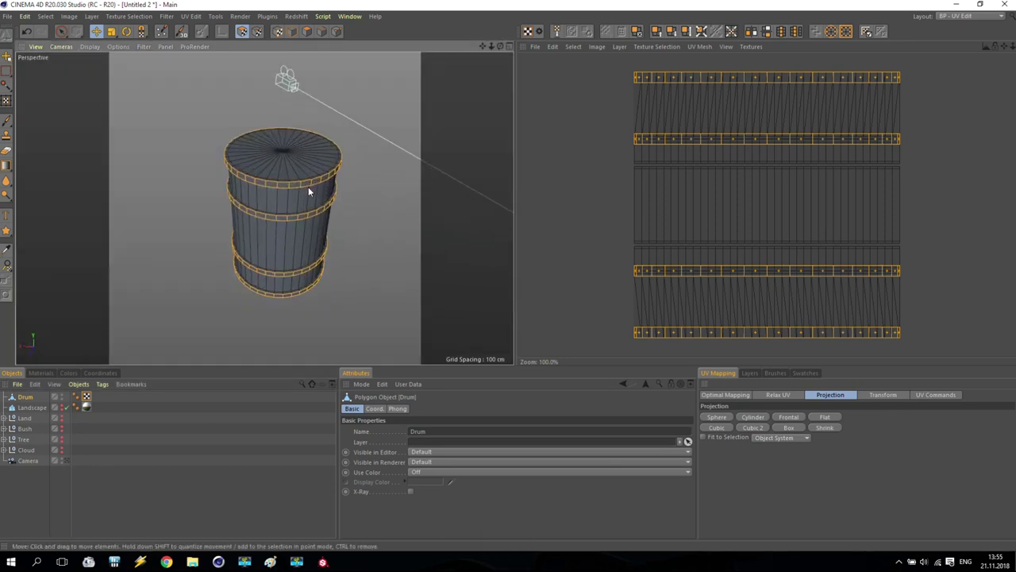
pyautogui.scroll(2, 309, 191)
pyautogui.scroll(-2, 309, 191)
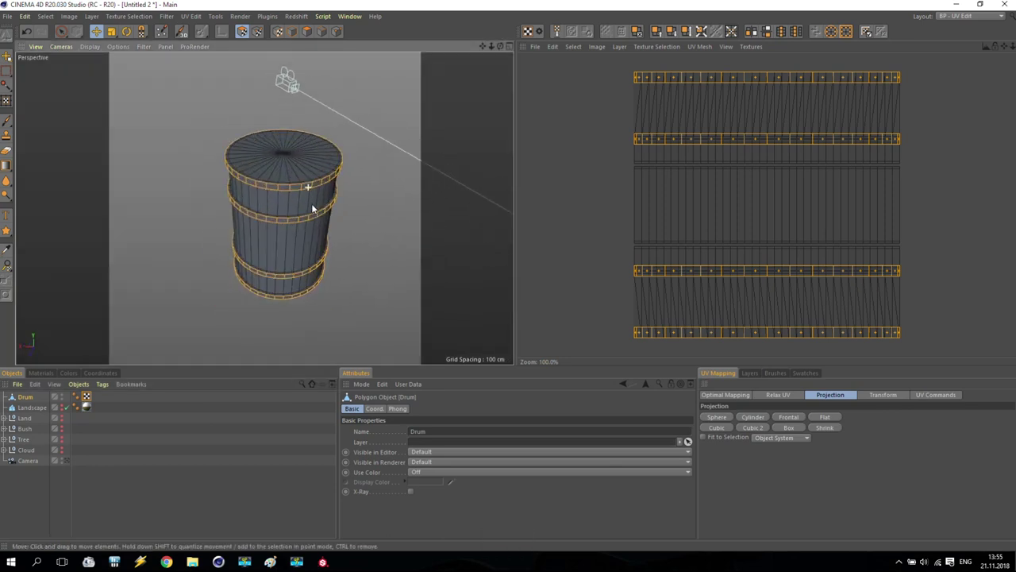
pyautogui.keyDown('alt'); pyautogui.moveTo(312, 204); pyautogui.dragTo(351, 202); pyautogui.keyUp('alt')
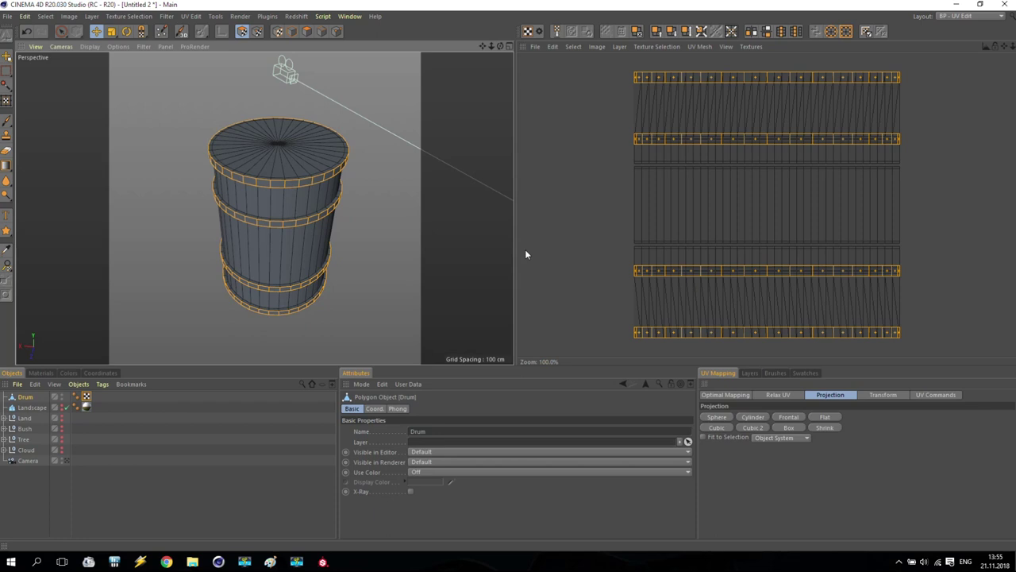
# Clear the ring polygon selection and apply a Cylinder projection to the UVs of the whole drum.
pyautogui.click(300, 34)
pyautogui.click(455, 119)
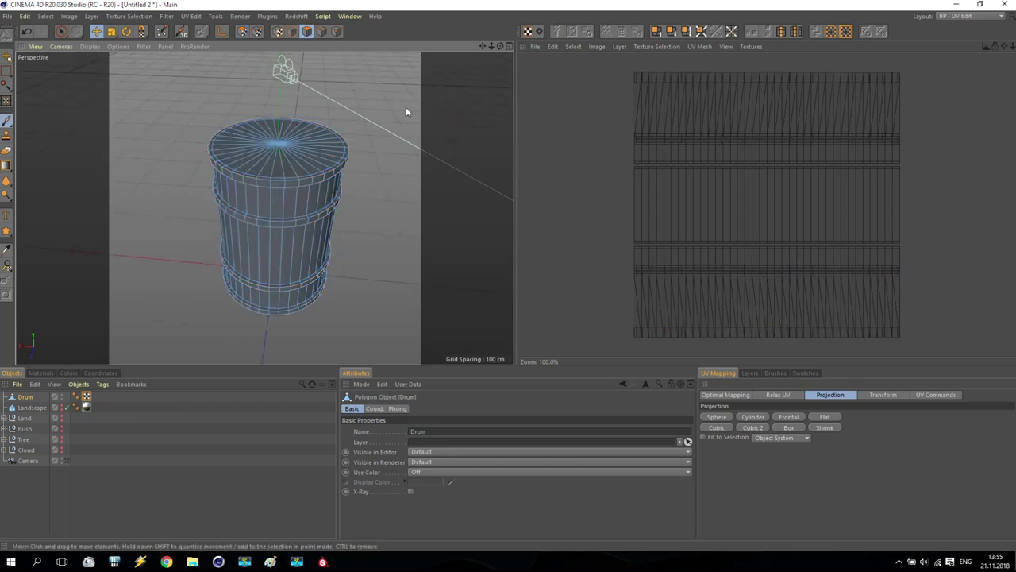
pyautogui.click(241, 33)
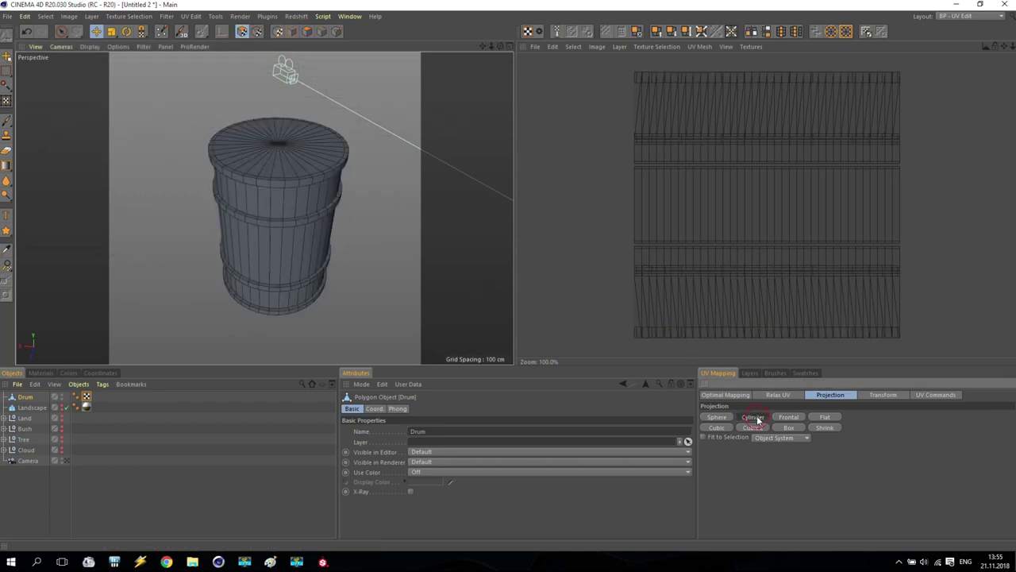
pyautogui.hotkey('ctrl', 'a')
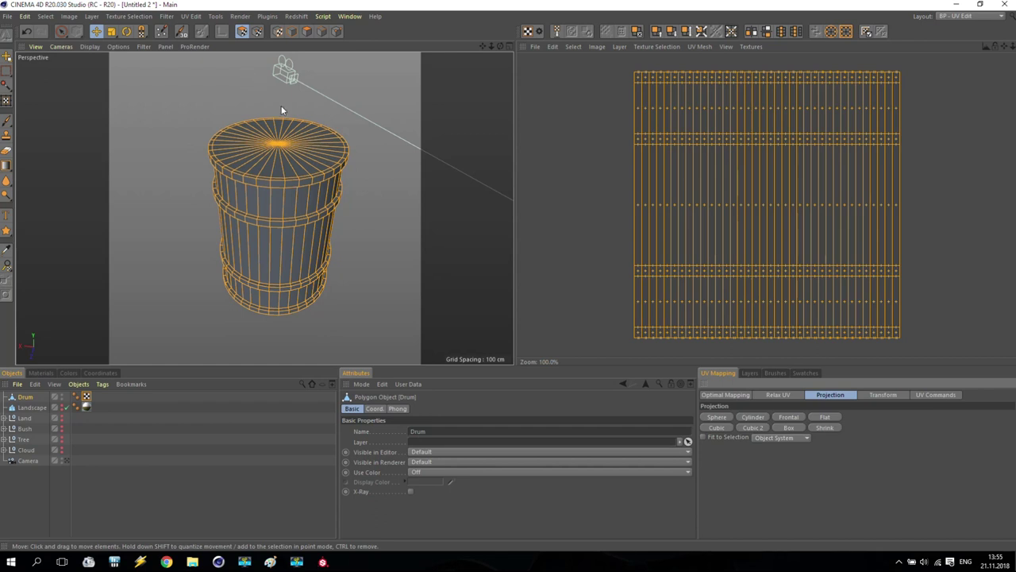
pyautogui.press('Return')
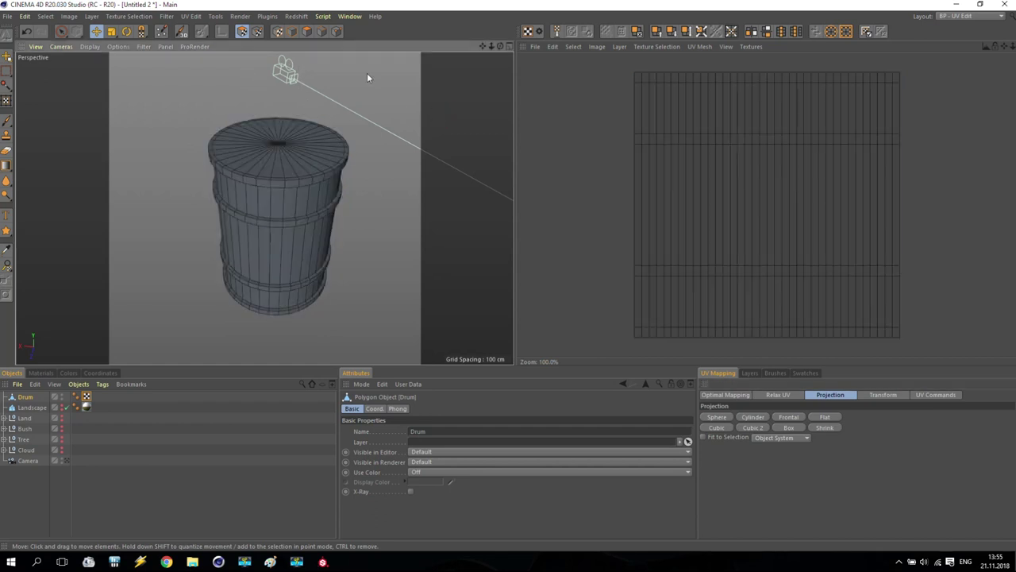
# Select the seam edges: the top and bottom rim loops, one vertical line down the side, and a straight line across the lid.
pyautogui.click(321, 32)
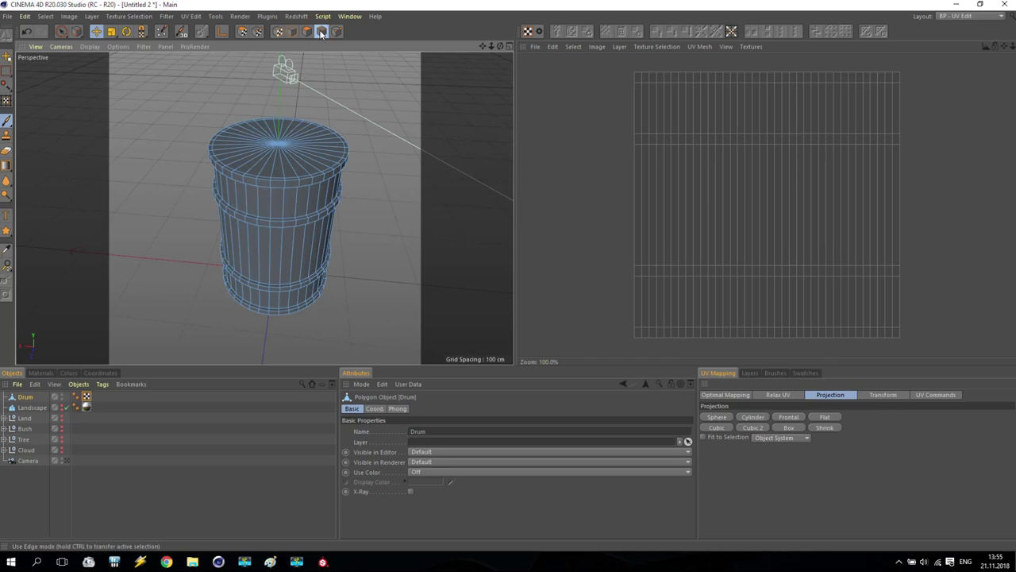
pyautogui.doubleClick(292, 182)
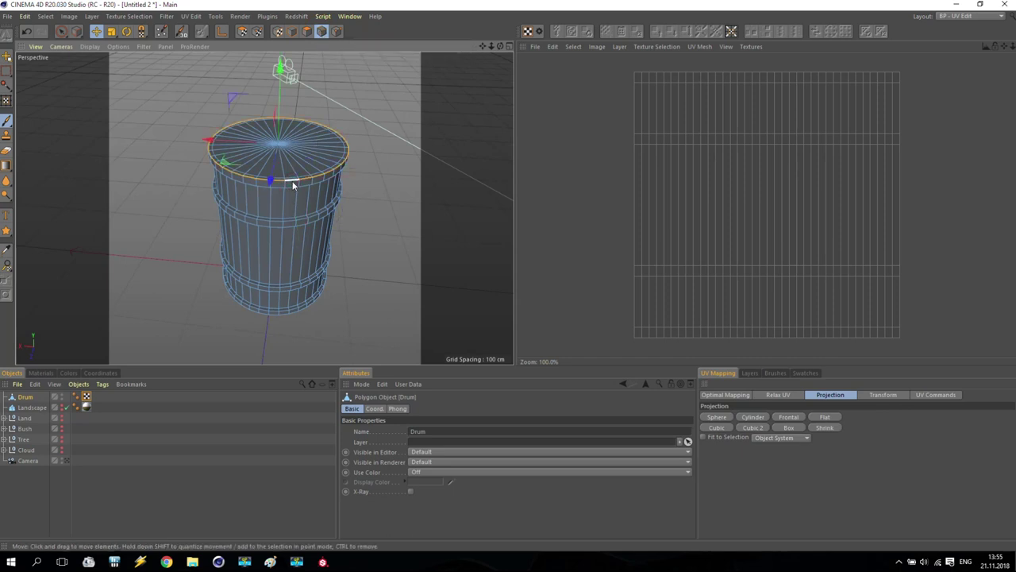
pyautogui.keyDown('shift'); pyautogui.doubleClick(283, 312); pyautogui.keyUp('shift')
pyautogui.moveTo(332, 326)
pyautogui.keyDown('alt'); pyautogui.mouseDown()
pyautogui.moveTo(307, 180)
pyautogui.moveTo(344, 319)
pyautogui.mouseUp(); pyautogui.keyUp('alt')
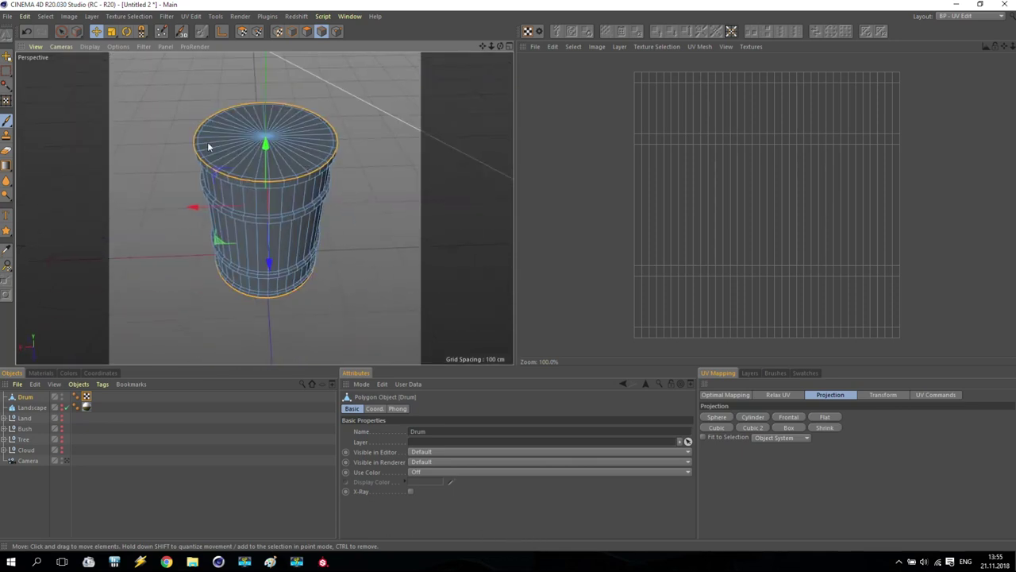
pyautogui.keyDown('shift'); pyautogui.doubleClick(281, 198); pyautogui.keyUp('shift')
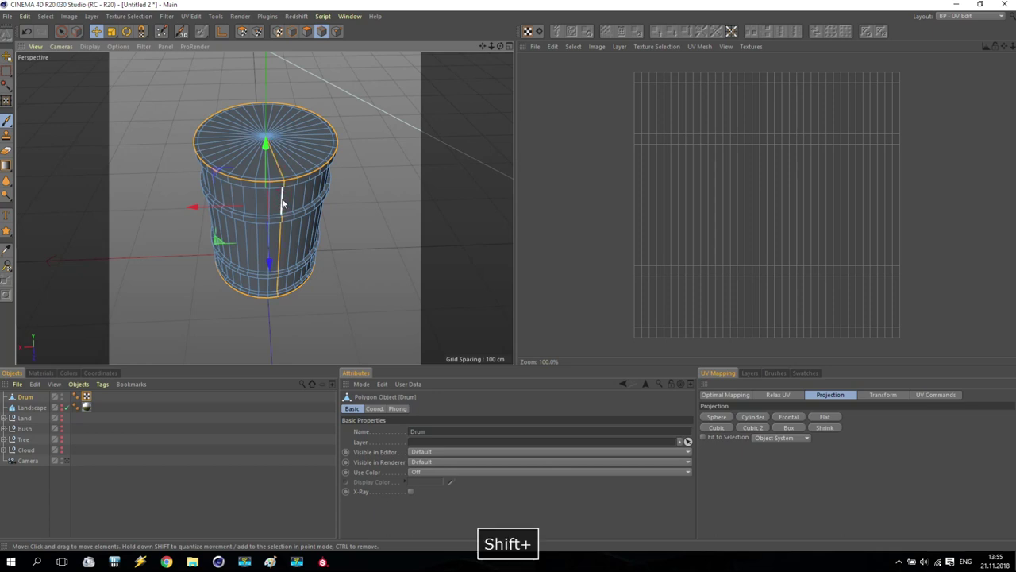
pyautogui.moveTo(352, 154)
pyautogui.keyDown('alt'); pyautogui.mouseDown()
pyautogui.moveTo(318, 183)
pyautogui.moveTo(318, 151)
pyautogui.moveTo(335, 161)
pyautogui.mouseUp(); pyautogui.keyUp('alt')
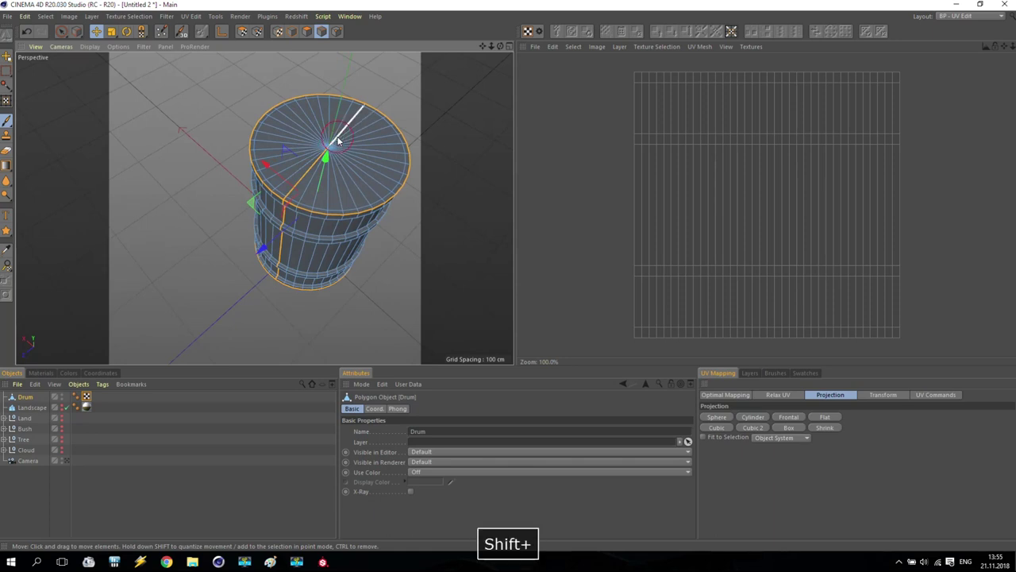
pyautogui.keyDown('alt'); pyautogui.moveTo(233, 238); pyautogui.dragTo(259, 173); pyautogui.keyUp('alt')
pyautogui.scroll(3, 342, 115)
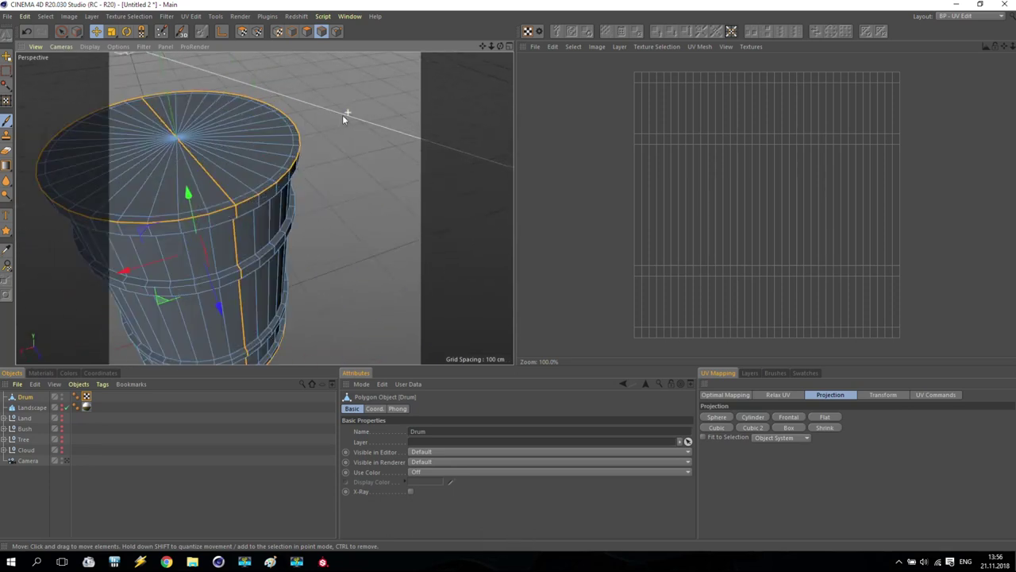
pyautogui.scroll(-3, 342, 115)
# Apply a Flat projection to the drum's UVs, keeping the seam edges selected.
pyautogui.moveTo(482, 45); pyautogui.dragTo(547, 34)
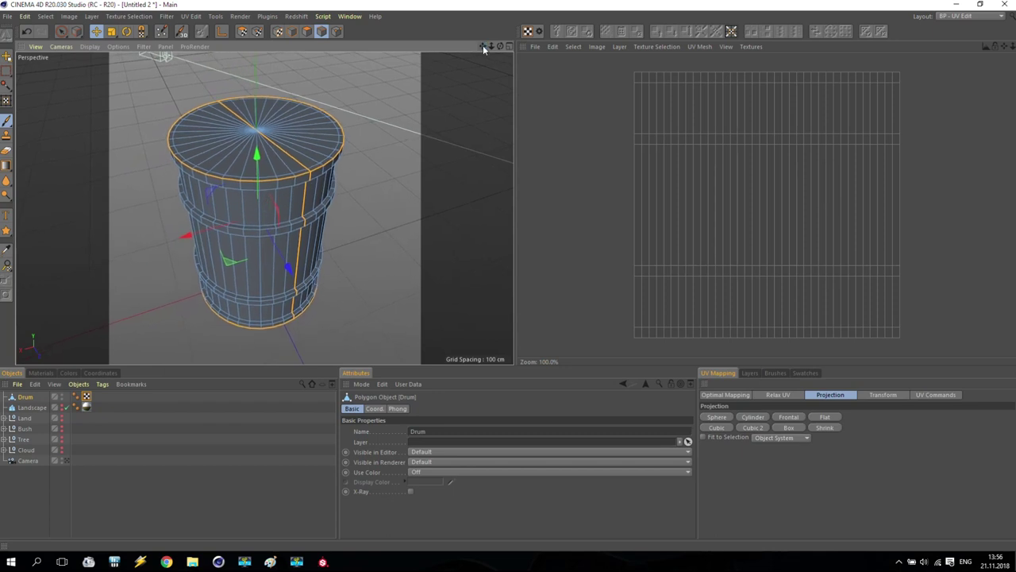
pyautogui.click(826, 427)
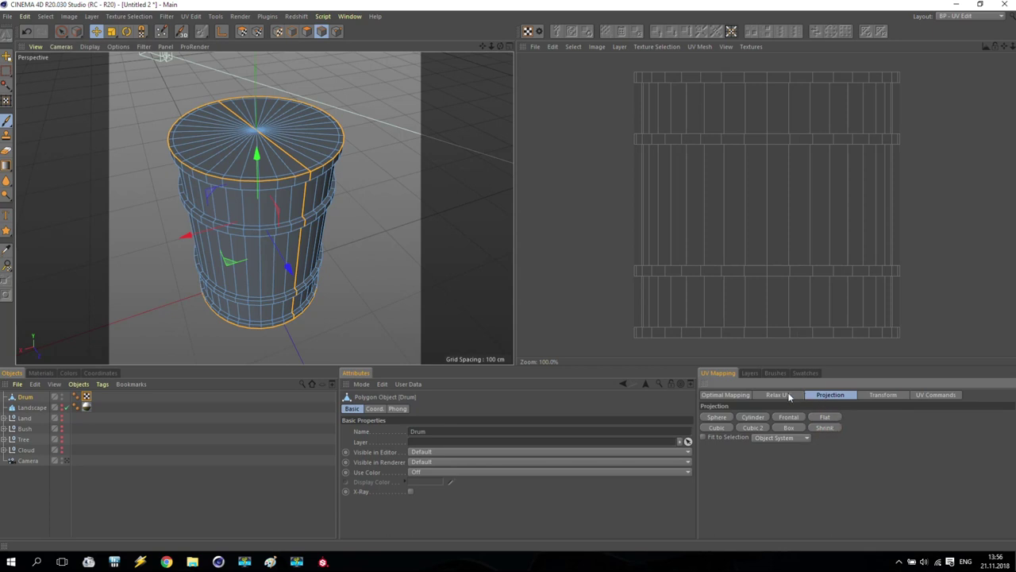
# Relax the drum's UVs with the ABF method, cutting along the selected edges and with border points unpinned.
pyautogui.click(789, 397)
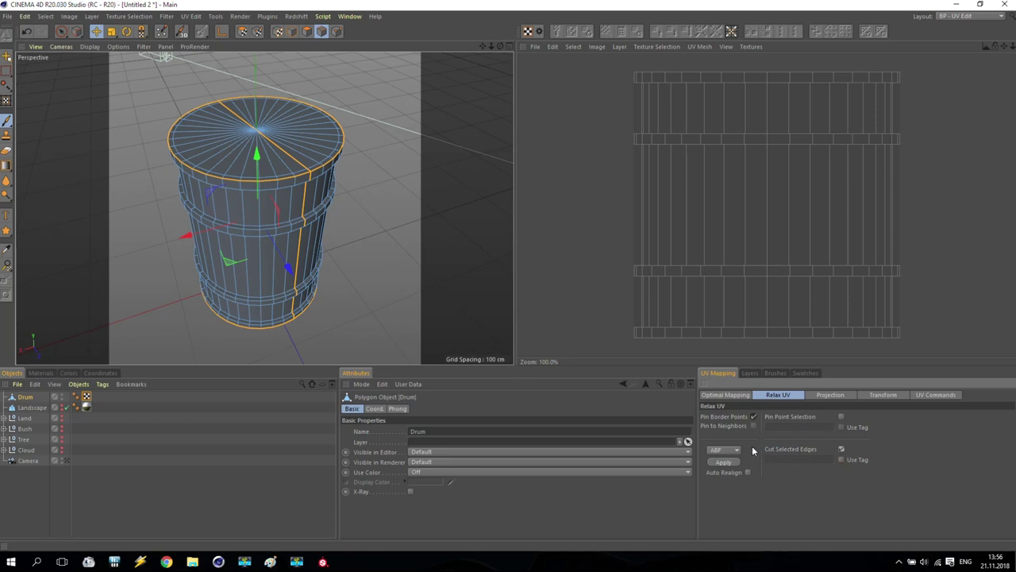
pyautogui.click(729, 463)
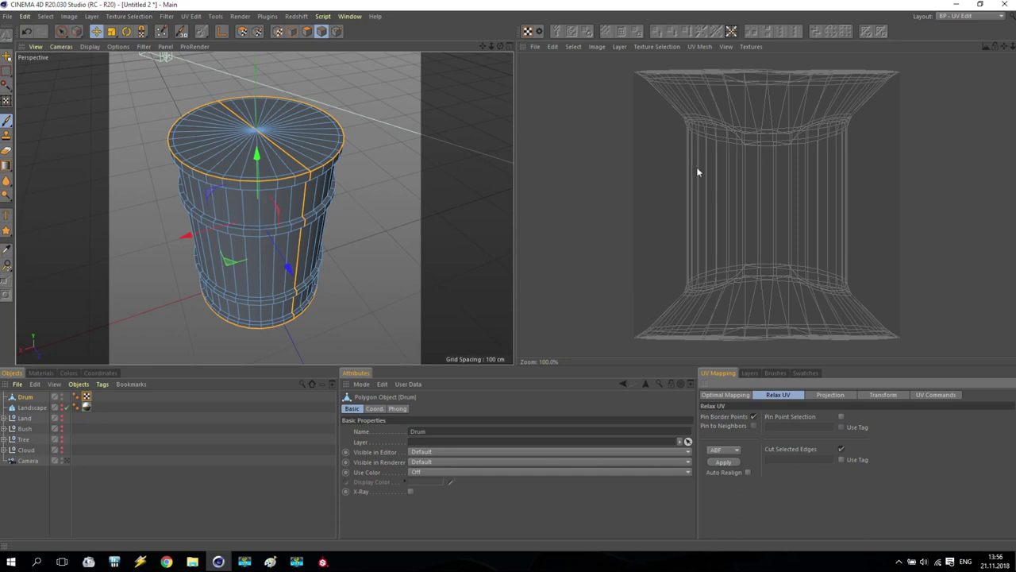
pyautogui.click(729, 463)
pyautogui.click(724, 464)
# Relax the drum's UVs again using the LSCM method.
pyautogui.click(731, 450)
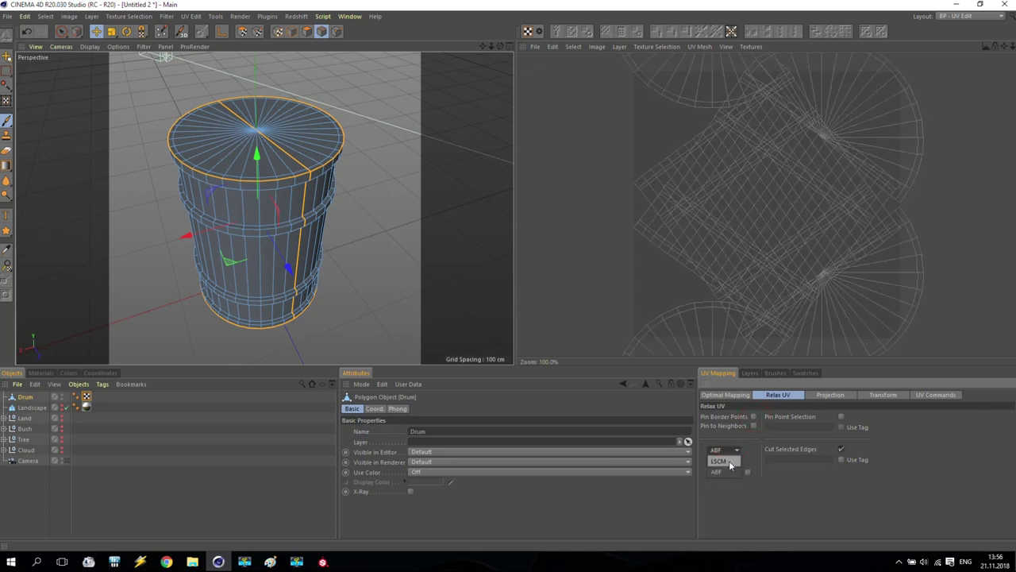
pyautogui.click(729, 461)
pyautogui.click(725, 463)
pyautogui.scroll(-1, 749, 222)
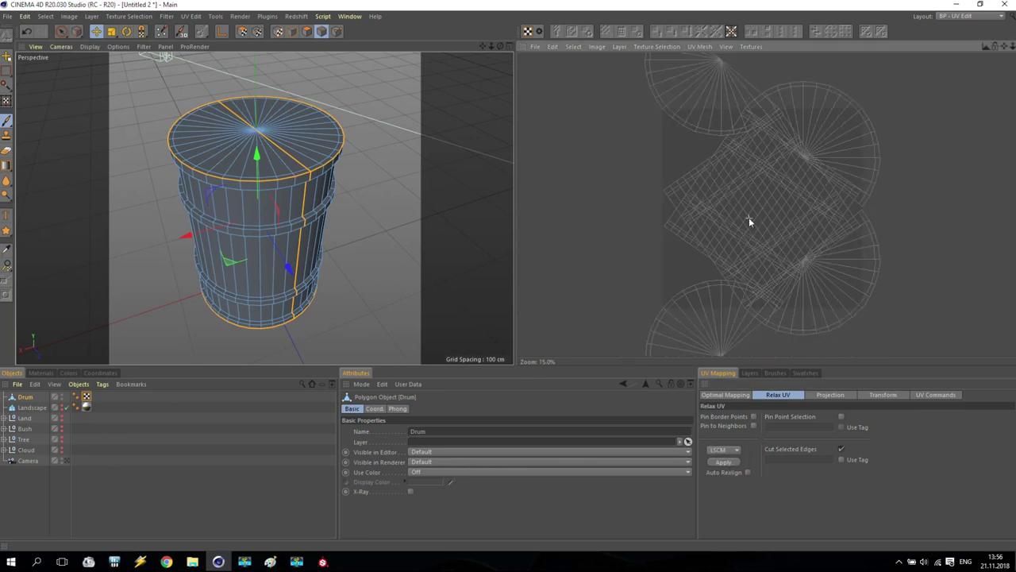
pyautogui.scroll(-1, 749, 222)
pyautogui.scroll(3, 745, 238)
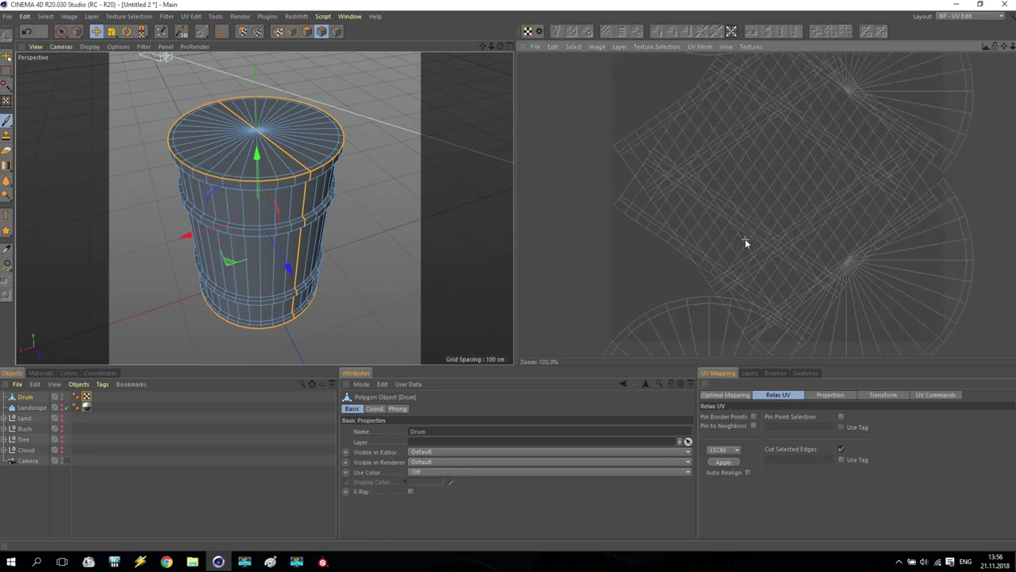
# Enable Auto Realign and reapply the LSCM relax to lay out the drum's UV islands separately.
pyautogui.click(747, 473)
pyautogui.click(724, 462)
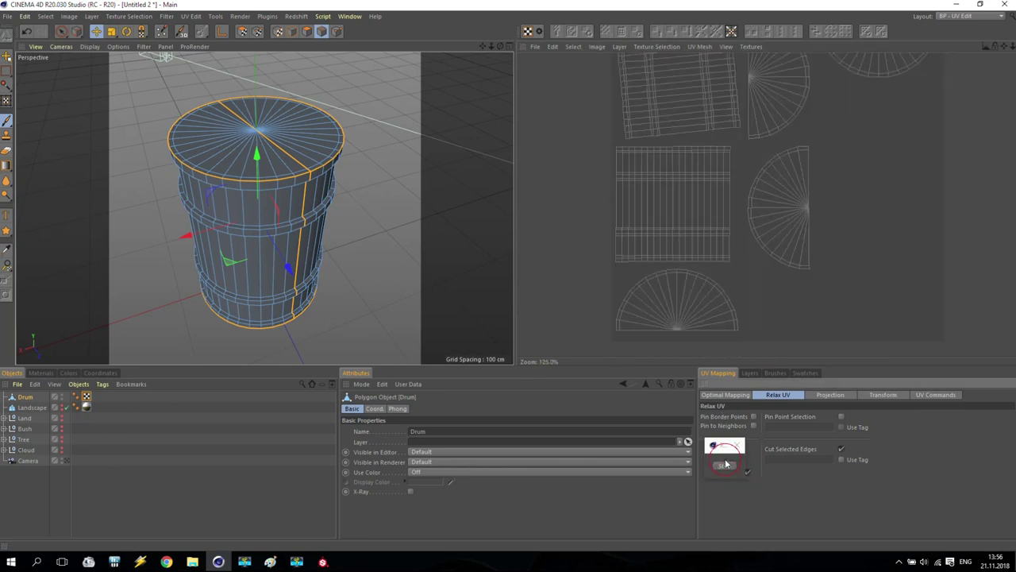
pyautogui.scroll(-1, 767, 246)
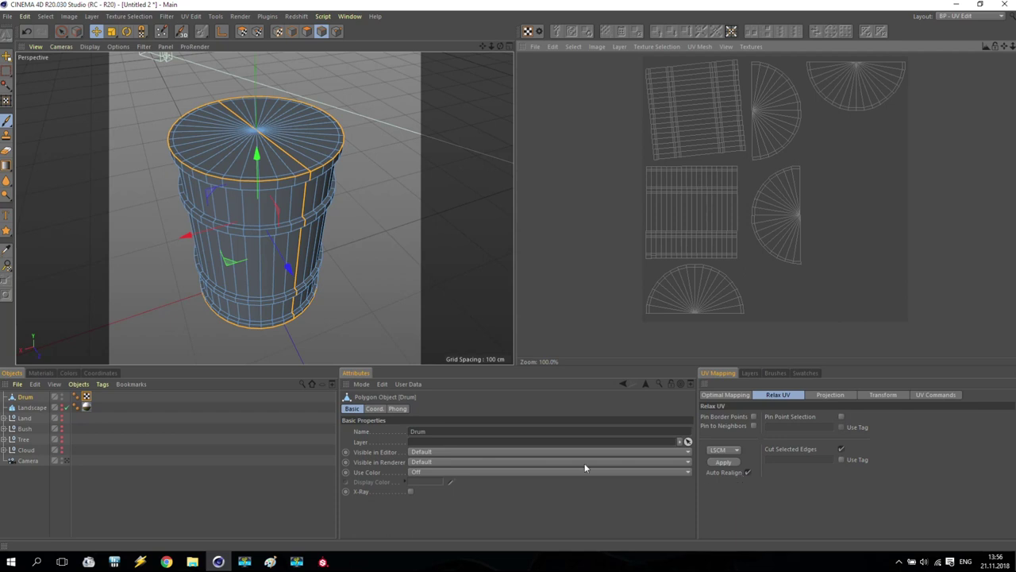
# Export only the selected drum as FBX, overwriting Drum.fbx in the Tutorial folder and keeping the current export settings.
pyautogui.click(26, 397)
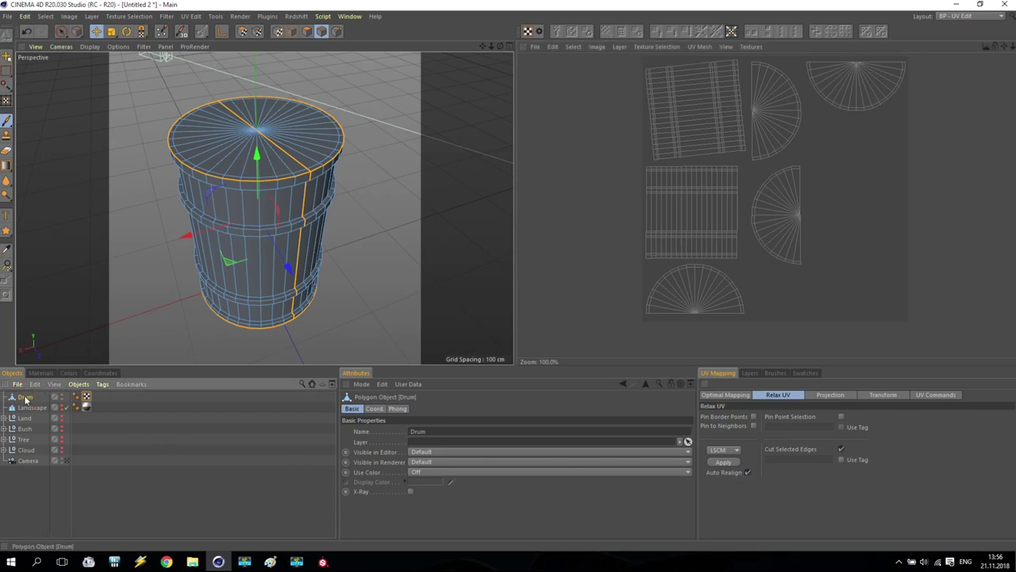
pyautogui.click(5, 19)
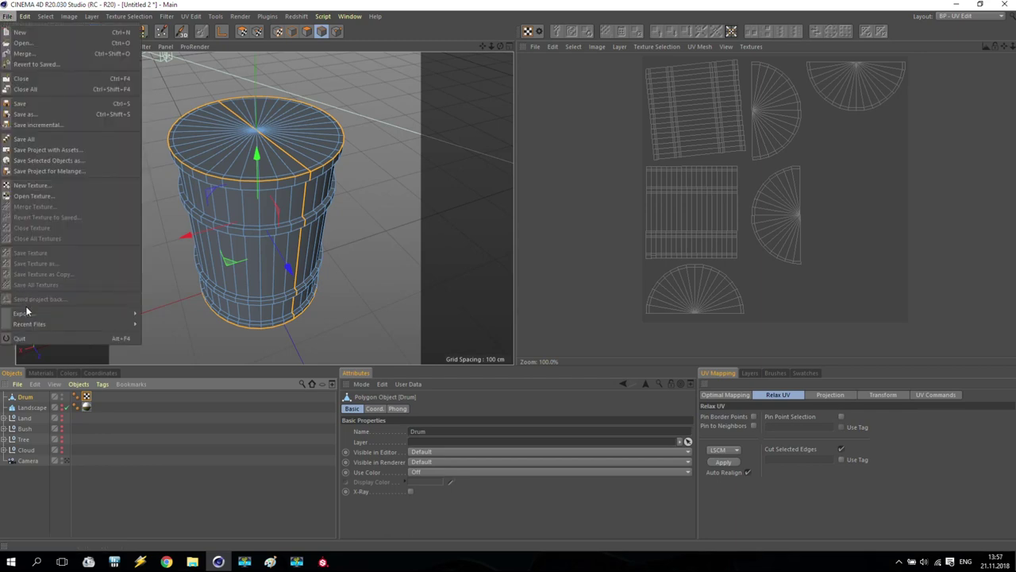
pyautogui.moveTo(25, 316)
pyautogui.click(162, 399)
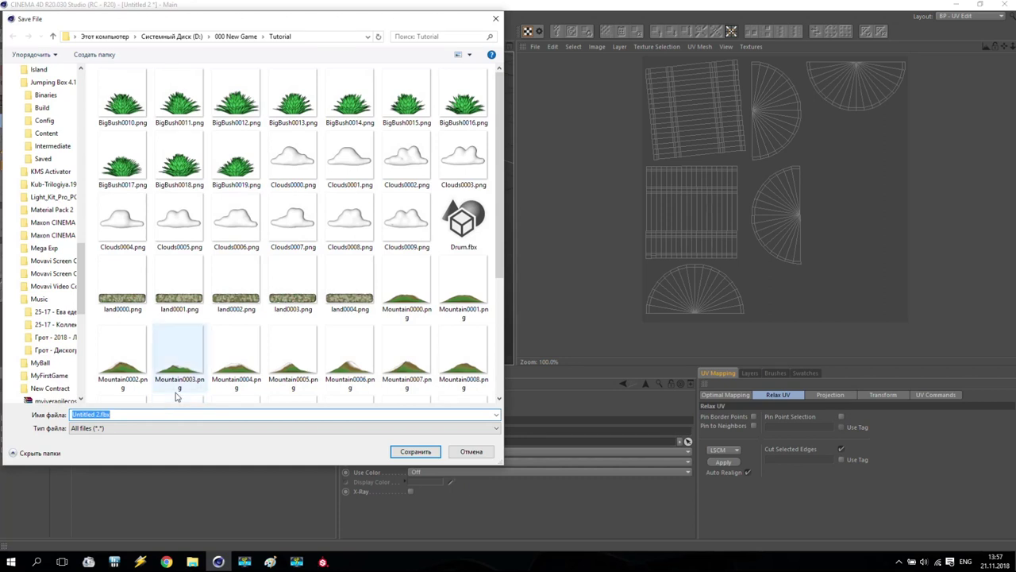
pyautogui.click(464, 222)
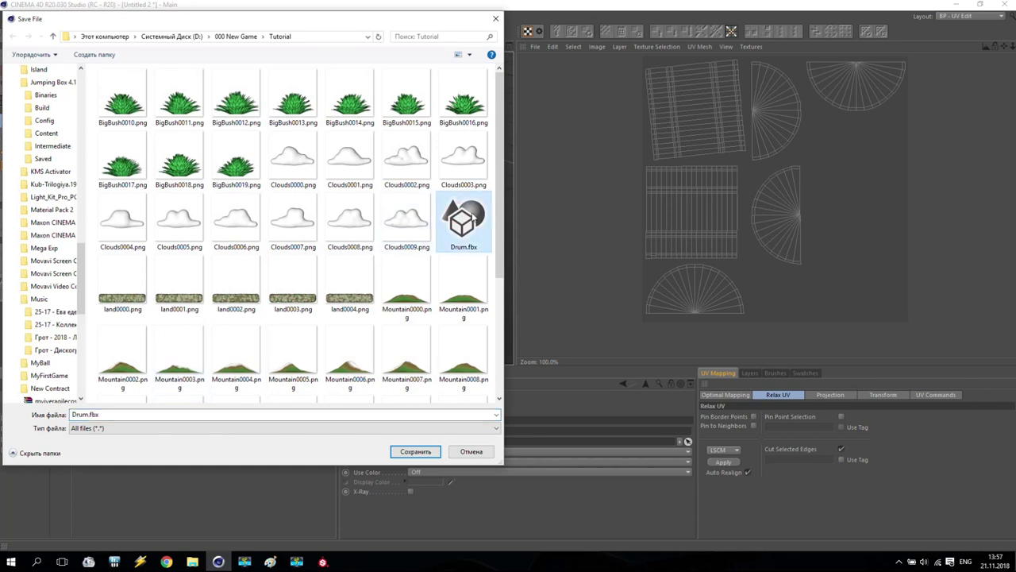
pyautogui.click(407, 454)
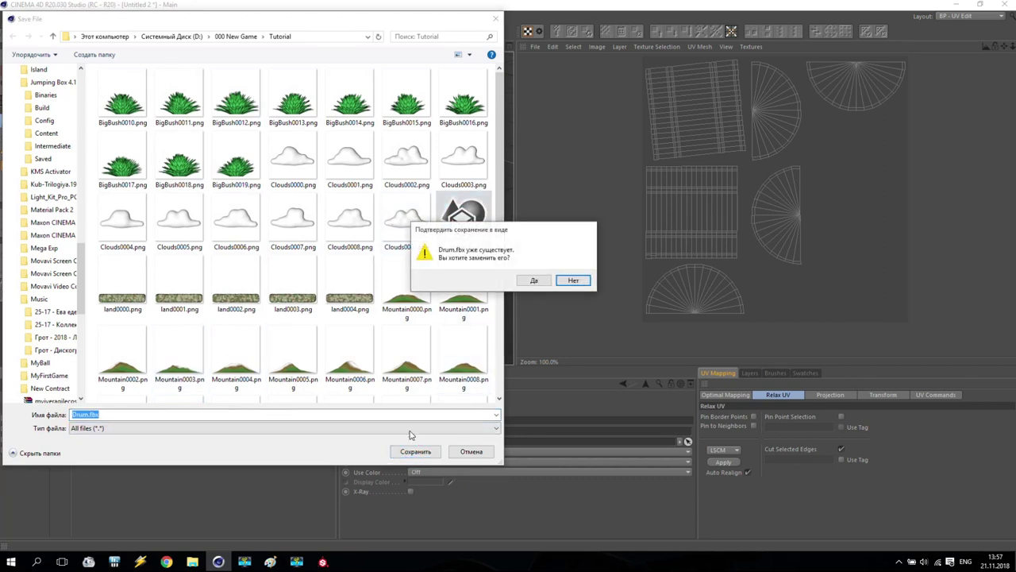
pyautogui.click(534, 280)
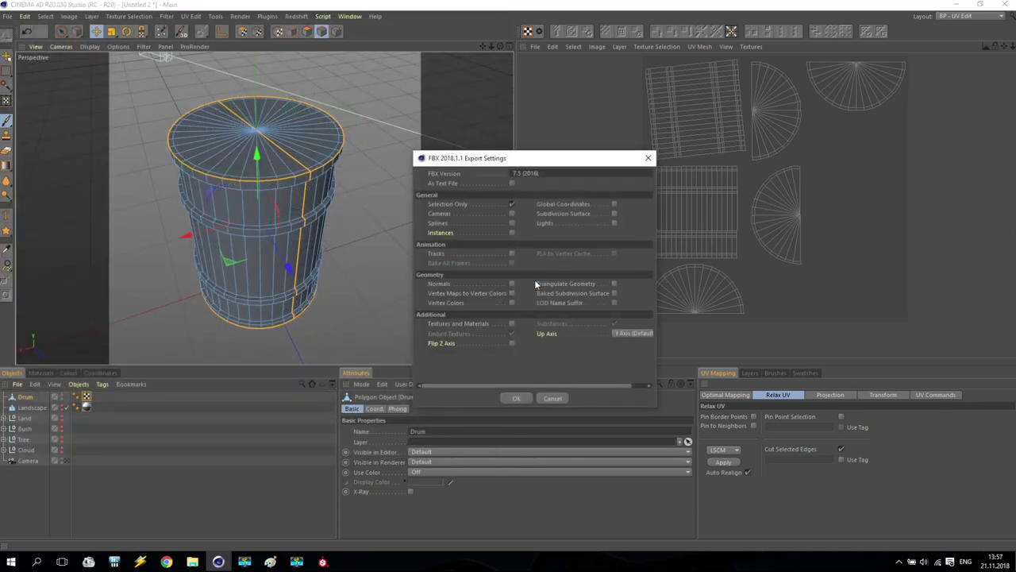
pyautogui.click(516, 399)
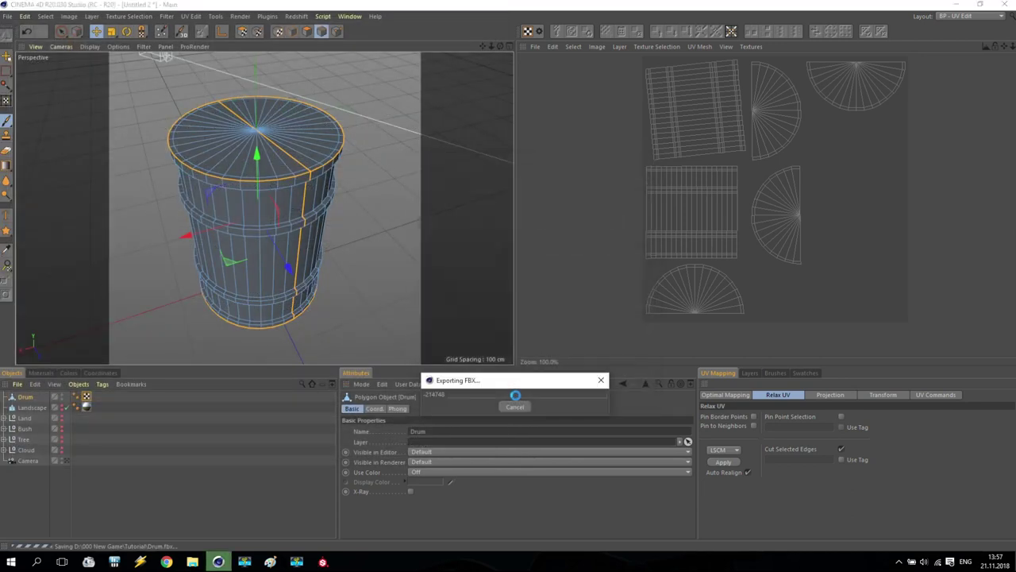
# Switch to Substance Painter, discard the modified project, and create a new project from the Drum.fbx mesh.
pyautogui.click(323, 561)
pyautogui.click(8, 17)
pyautogui.click(14, 29)
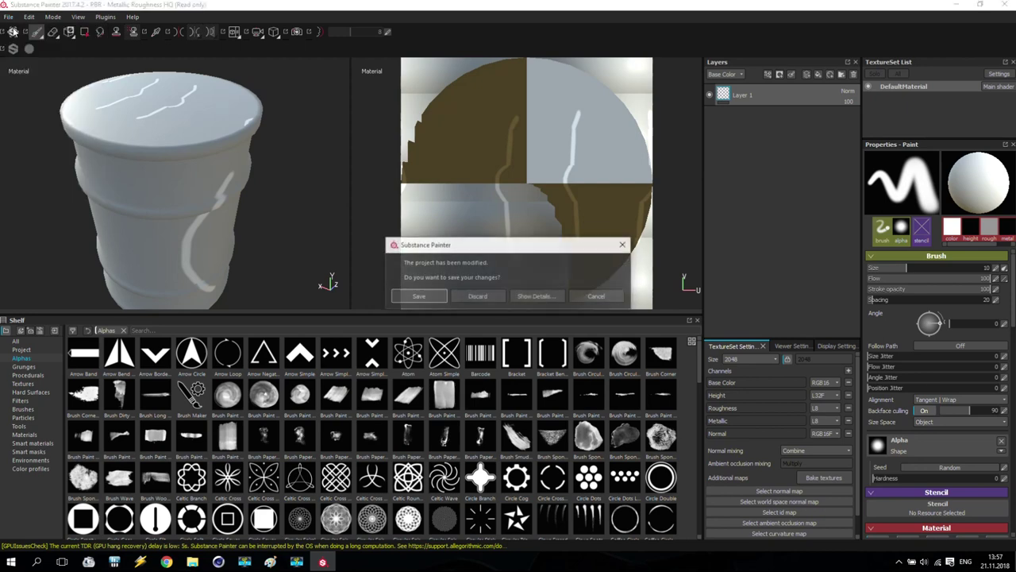
pyautogui.click(470, 295)
pyautogui.click(621, 170)
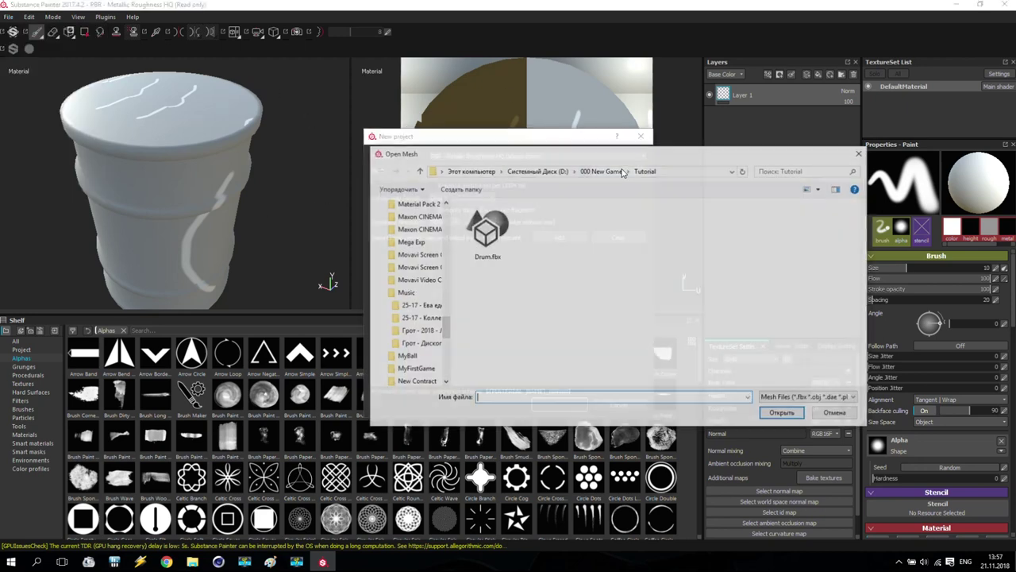
pyautogui.click(487, 230)
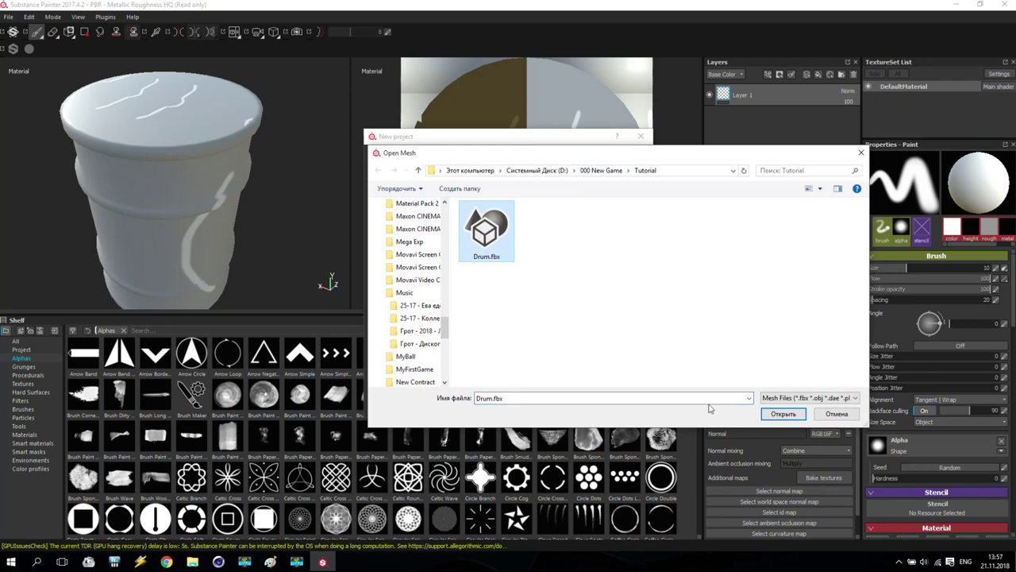
pyautogui.click(773, 410)
pyautogui.click(560, 405)
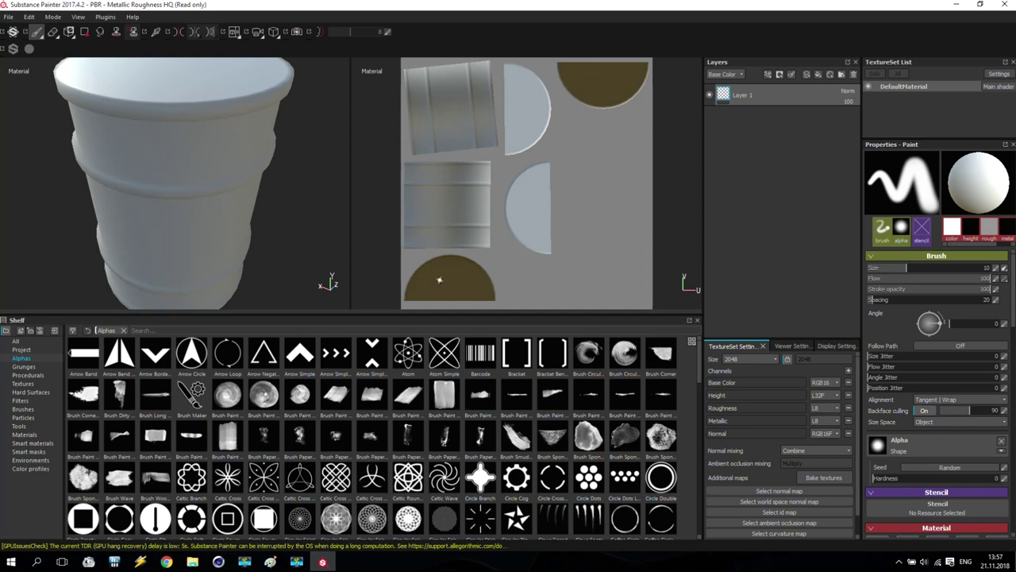
# Paint a test stroke across the drum's lid and another down its side to check the UV mapping.
pyautogui.scroll(2, 281, 122)
pyautogui.scroll(-5, 202, 119)
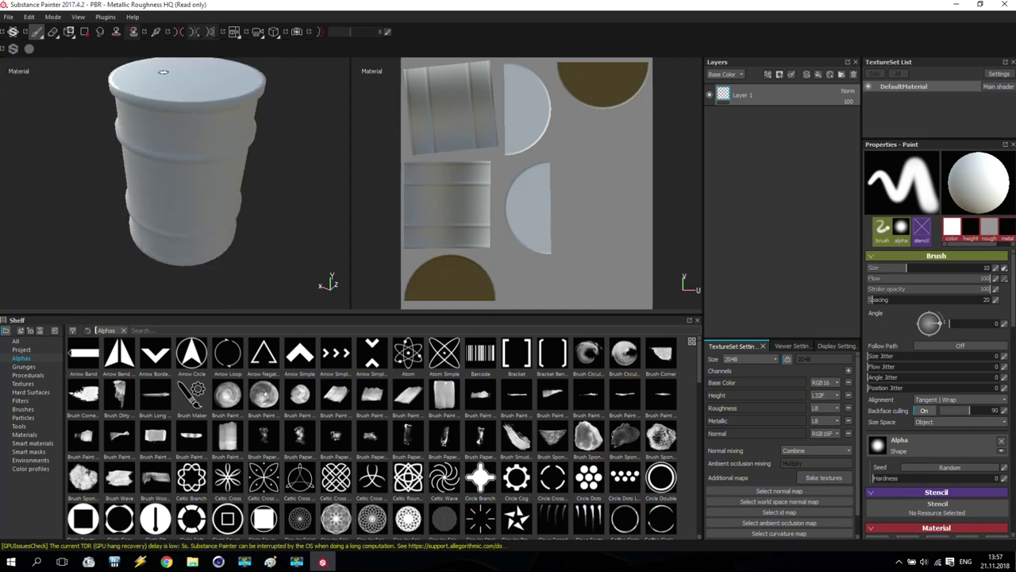
pyautogui.moveTo(161, 69); pyautogui.dragTo(192, 87)
pyautogui.keyDown('alt'); pyautogui.moveTo(156, 239); pyautogui.dragTo(168, 186, button='right'); pyautogui.keyUp('alt')
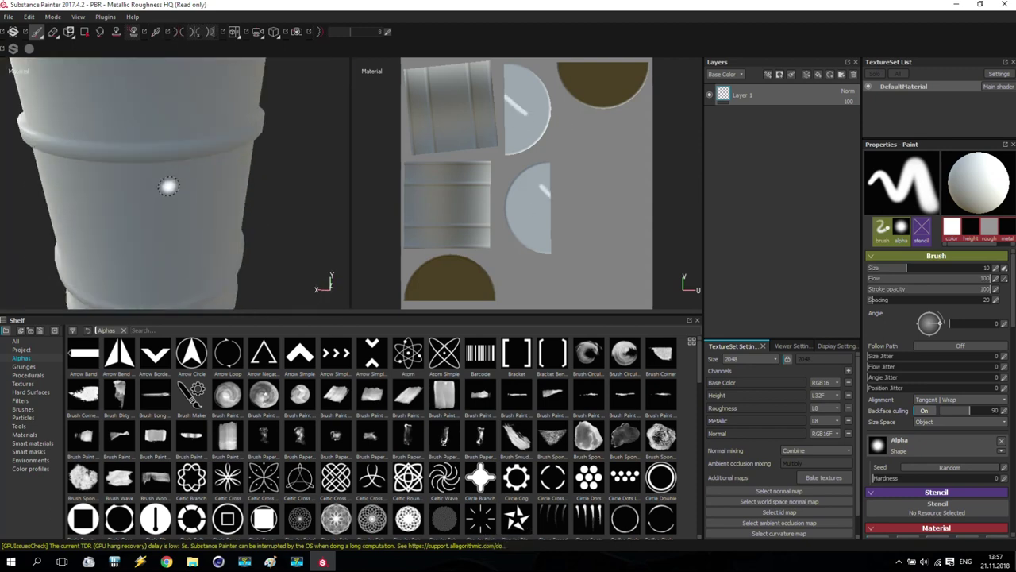
pyautogui.scroll(-5, 168, 185)
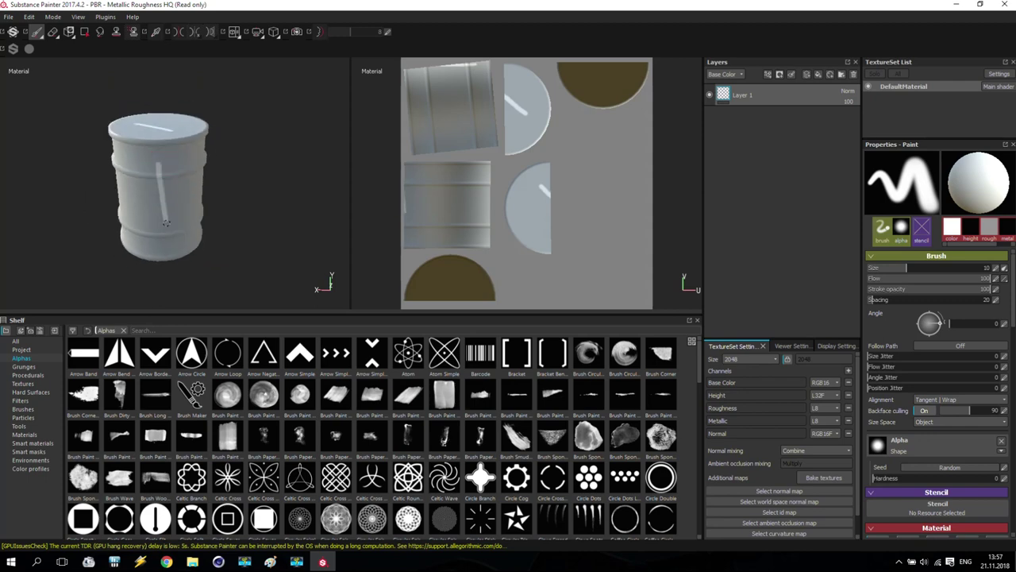
pyautogui.keyDown('alt'); pyautogui.moveTo(220, 199); pyautogui.dragTo(205, 162); pyautogui.keyUp('alt')
pyautogui.scroll(3, 182, 198)
pyautogui.scroll(-3, 182, 198)
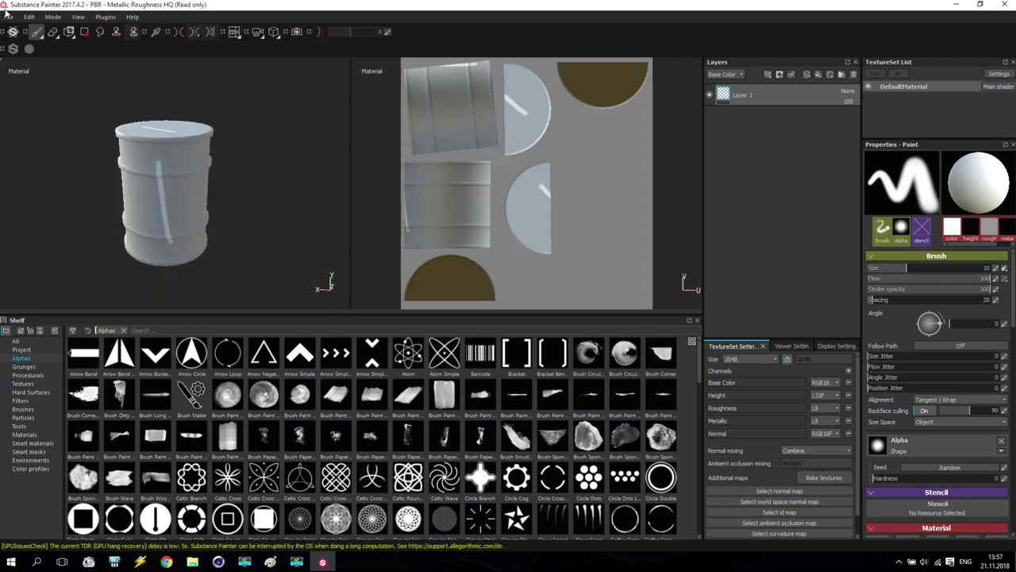
# Undo both test strokes on the drum.
pyautogui.click(29, 17)
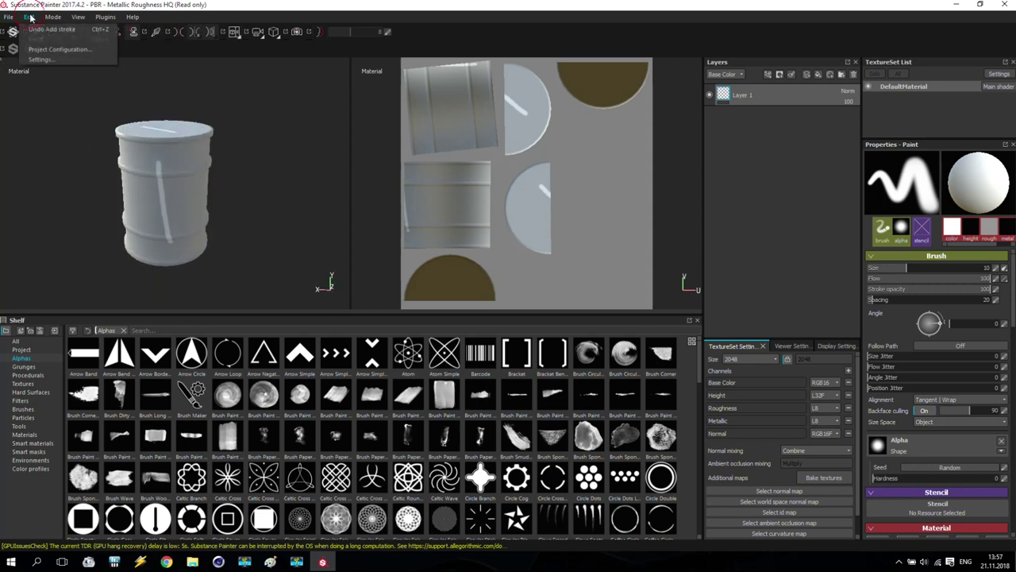
pyautogui.click(47, 29)
pyautogui.click(29, 16)
pyautogui.click(32, 32)
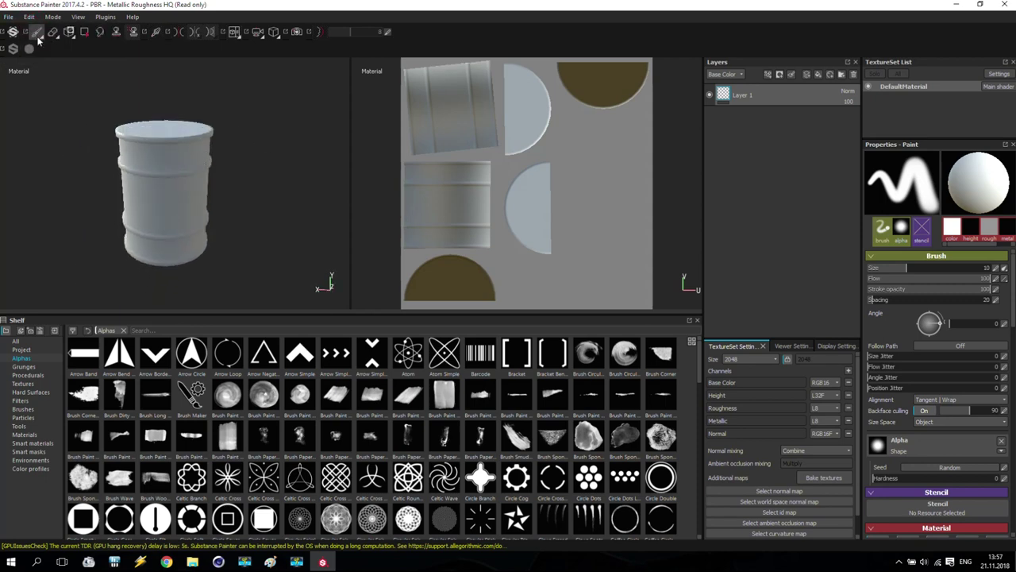
# Delete Layer 1 and add the Plastic Grid Small material as a fill layer covering the drum.
pyautogui.scroll(3, 174, 167)
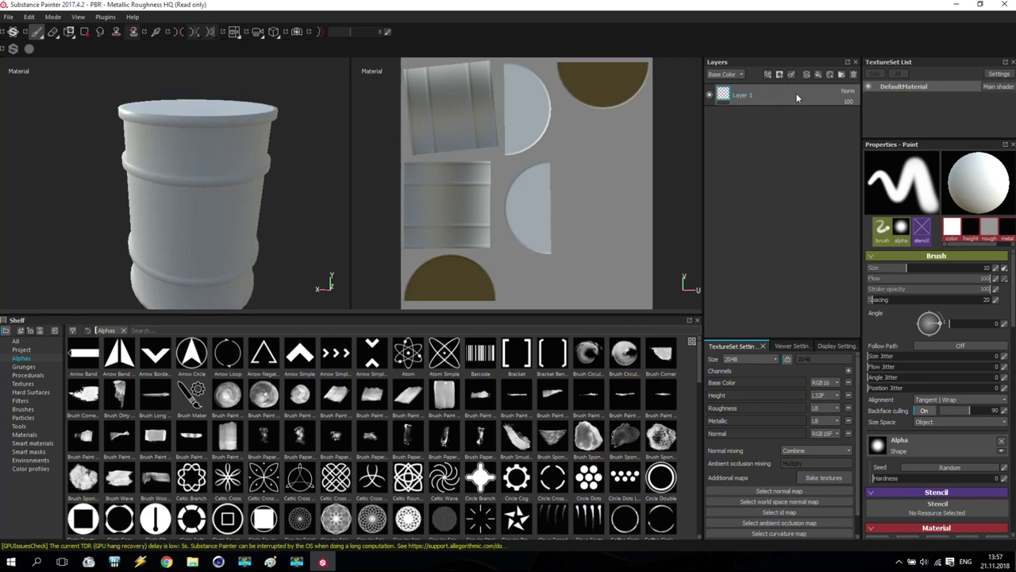
pyautogui.press('Delete')
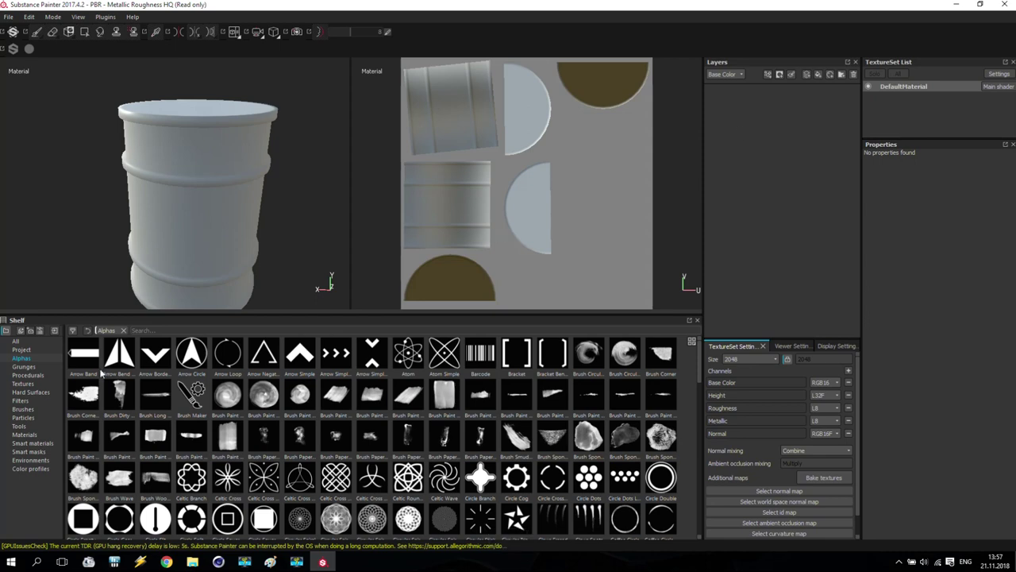
pyautogui.click(25, 435)
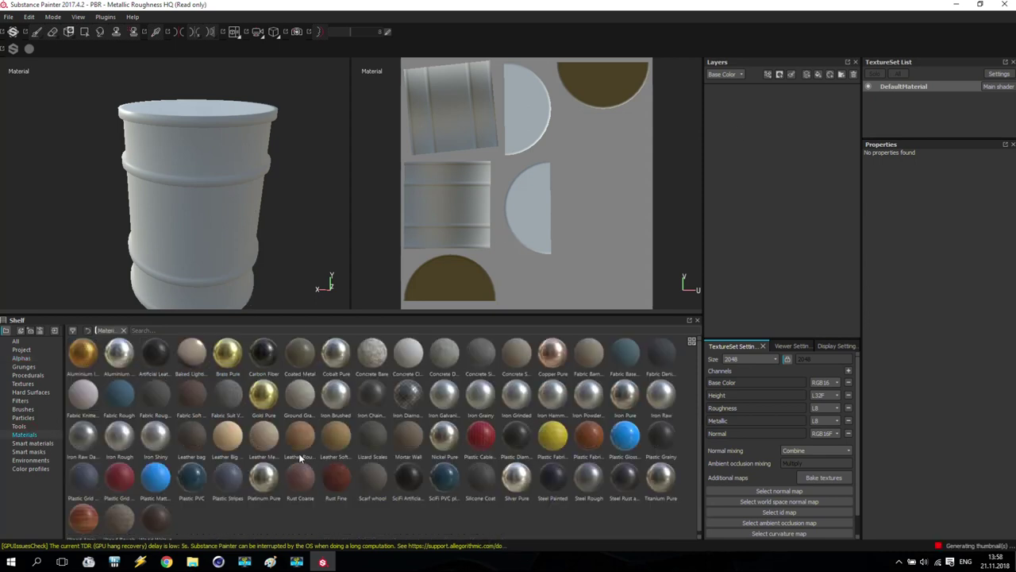
pyautogui.moveTo(118, 482); pyautogui.dragTo(774, 112)
# Examine the plastic grid pattern around the drum's side, ribs and lid from several angles.
pyautogui.keyDown('alt'); pyautogui.moveTo(220, 207); pyautogui.dragTo(181, 242, button='right'); pyautogui.keyUp('alt')
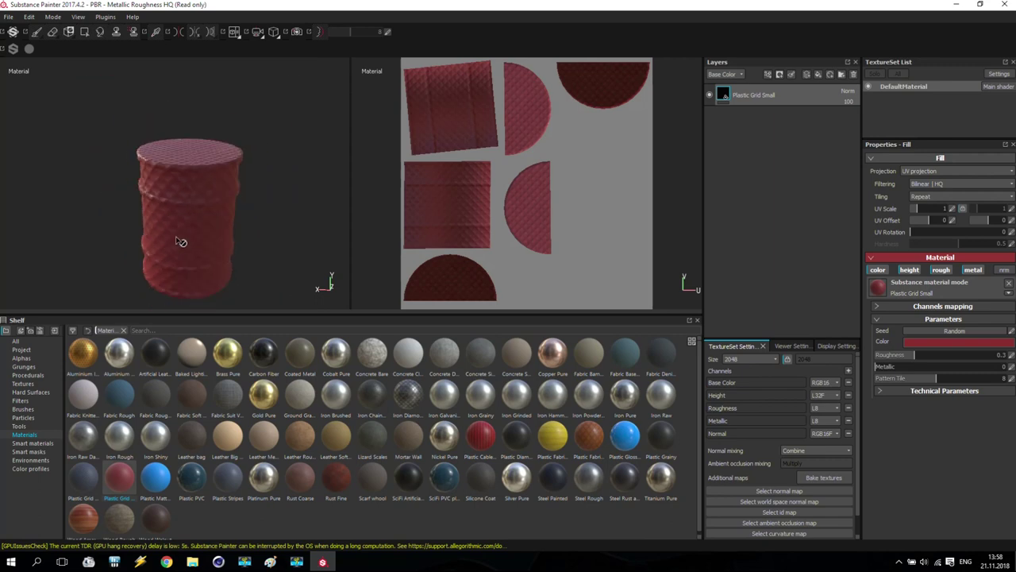
pyautogui.keyDown('alt'); pyautogui.moveTo(124, 253); pyautogui.dragTo(236, 228); pyautogui.keyUp('alt')
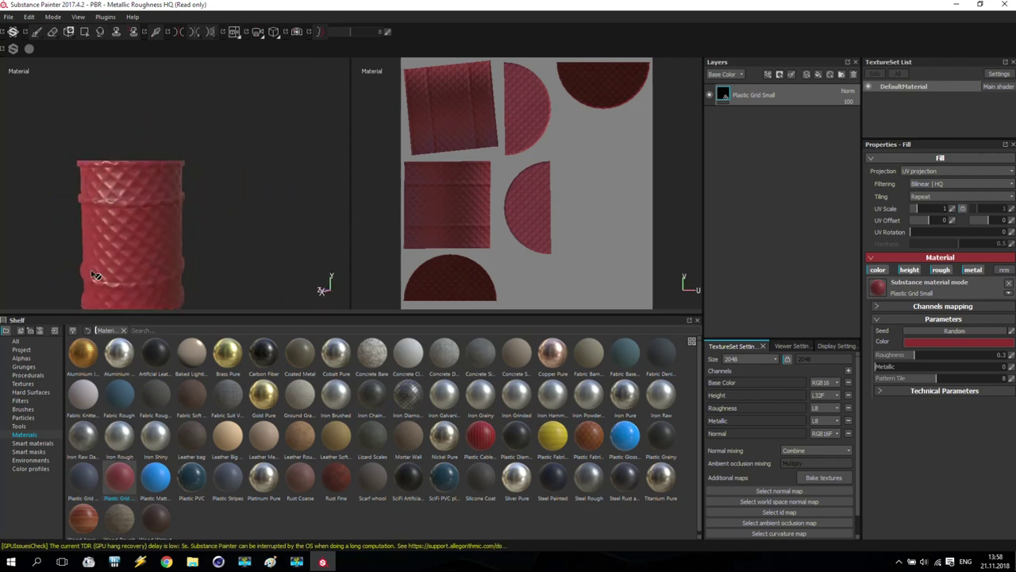
pyautogui.scroll(-2, 94, 275)
pyautogui.scroll(5, 95, 276)
pyautogui.keyDown('alt'); pyautogui.moveTo(133, 257); pyautogui.dragTo(159, 222, button='middle'); pyautogui.keyUp('alt')
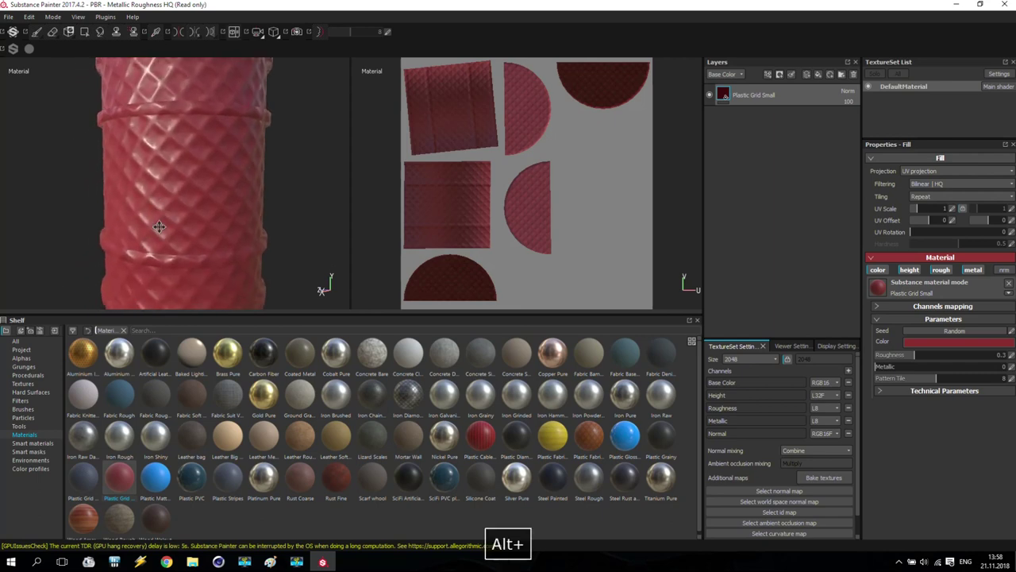
pyautogui.scroll(-3, 204, 219)
pyautogui.moveTo(273, 181)
pyautogui.keyDown('alt'); pyautogui.mouseDown()
pyautogui.moveTo(274, 166)
pyautogui.moveTo(268, 189)
pyautogui.mouseUp(); pyautogui.keyUp('alt')
pyautogui.scroll(3, 293, 139)
pyautogui.scroll(-3, 293, 139)
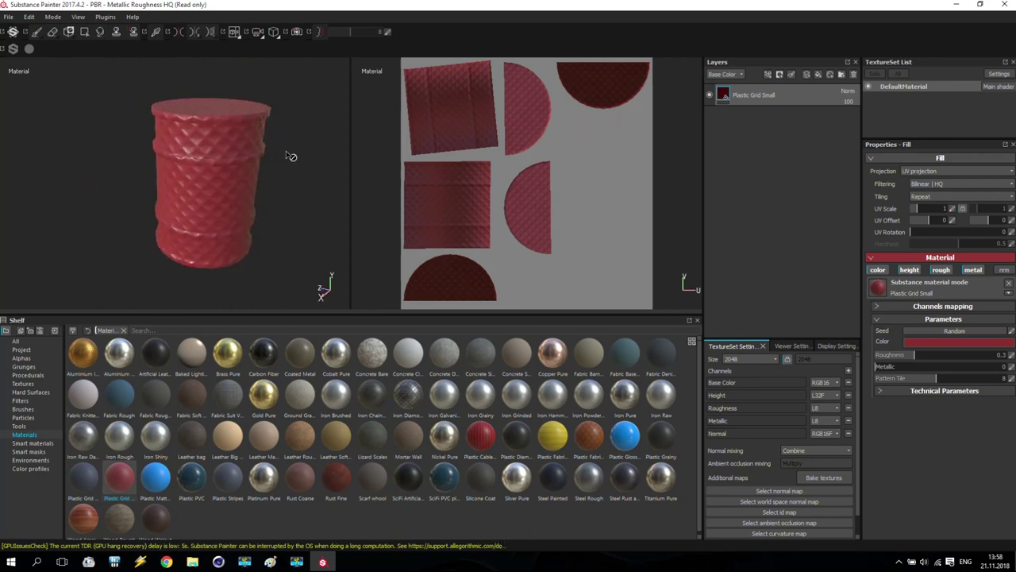
pyautogui.keyDown('alt'); pyautogui.moveTo(290, 157); pyautogui.dragTo(286, 140); pyautogui.keyUp('alt')
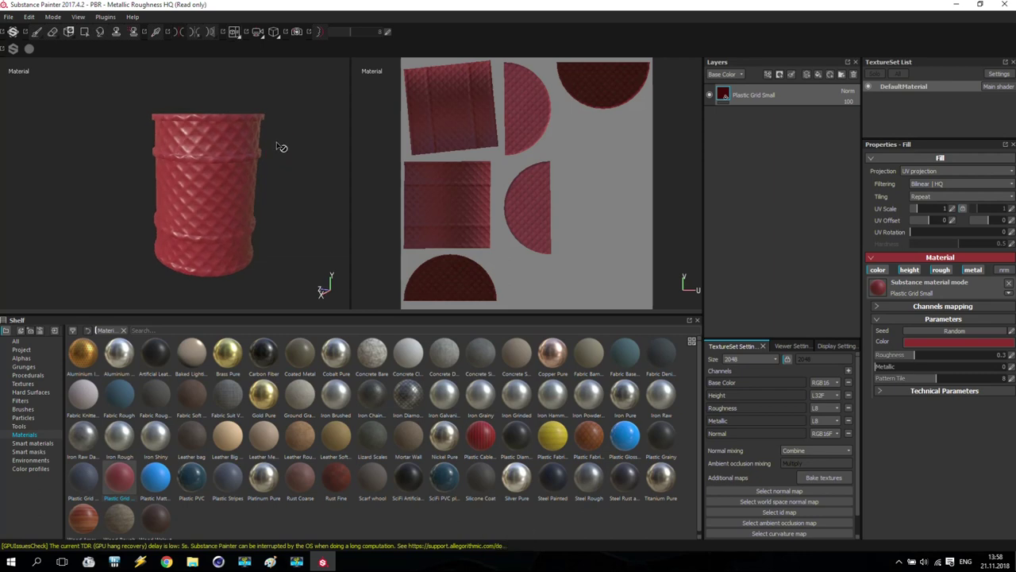
# Set the UV scale of the Plastic Grid Small fill layer to 5.
pyautogui.click(941, 210)
pyautogui.moveTo(941, 211); pyautogui.dragTo(923, 209)
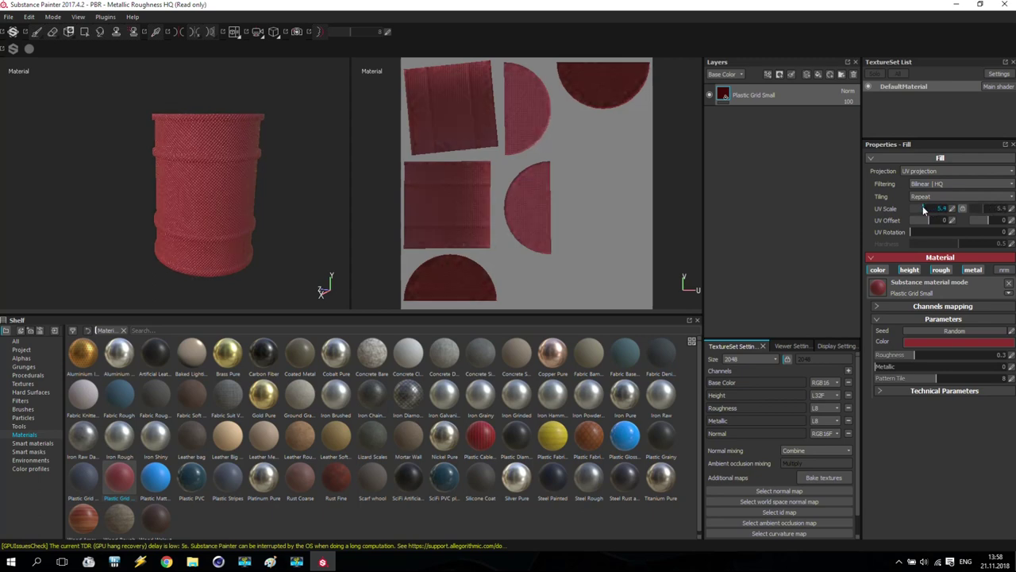
pyautogui.doubleClick(938, 213)
pyautogui.write('5')
pyautogui.press('Return')
pyautogui.scroll(1, 247, 166)
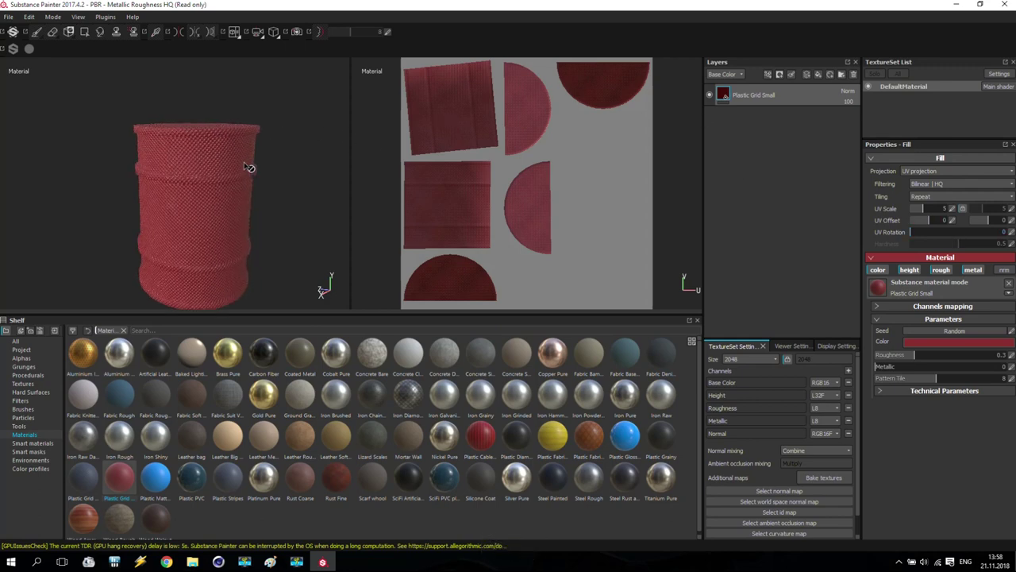
pyautogui.scroll(2, 249, 169)
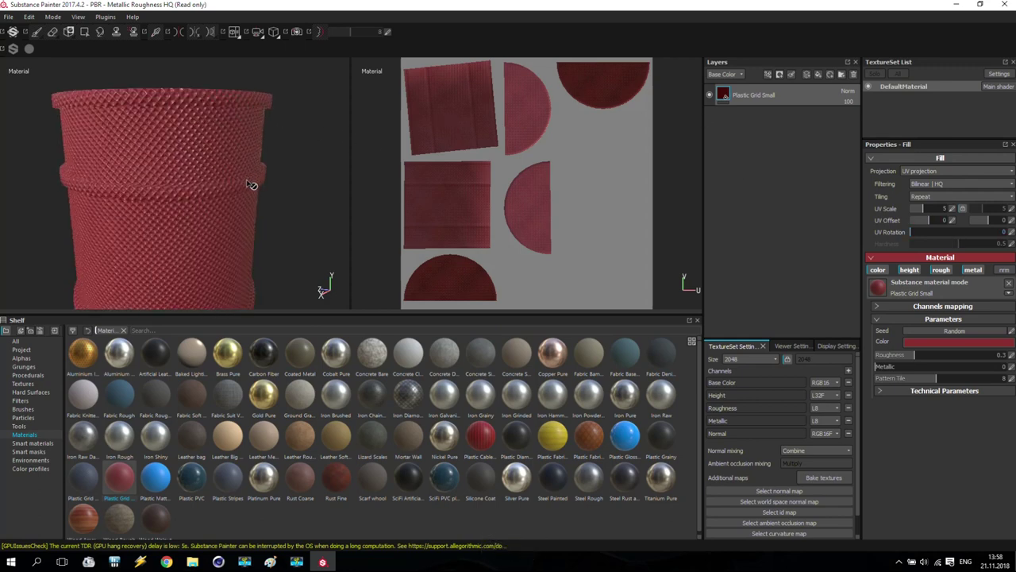
# Try a UV scale of 2 on the Plastic Grid Small fill layer, and settle on 4.
pyautogui.doubleClick(939, 213)
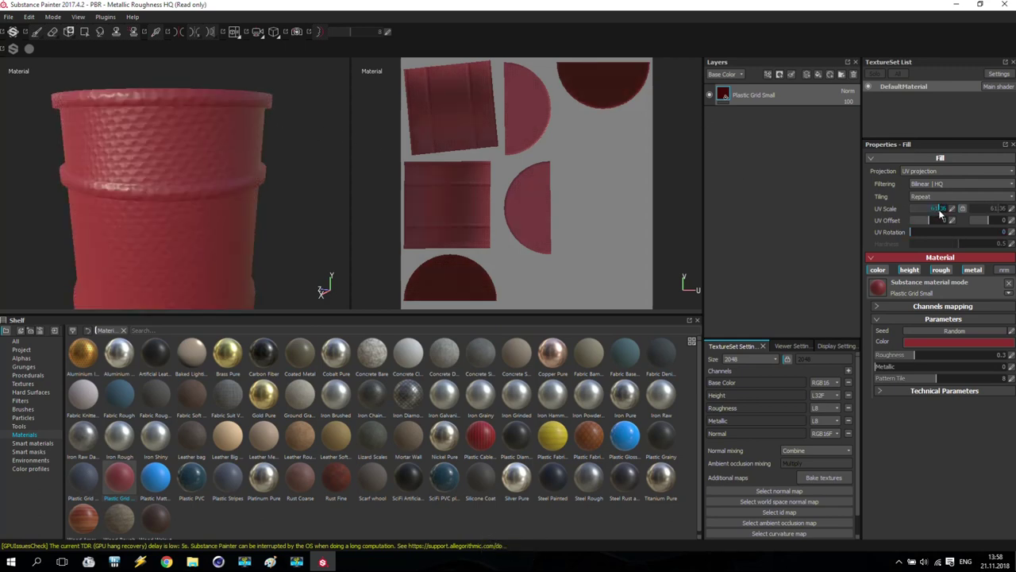
pyautogui.write('2')
pyautogui.doubleClick(938, 209)
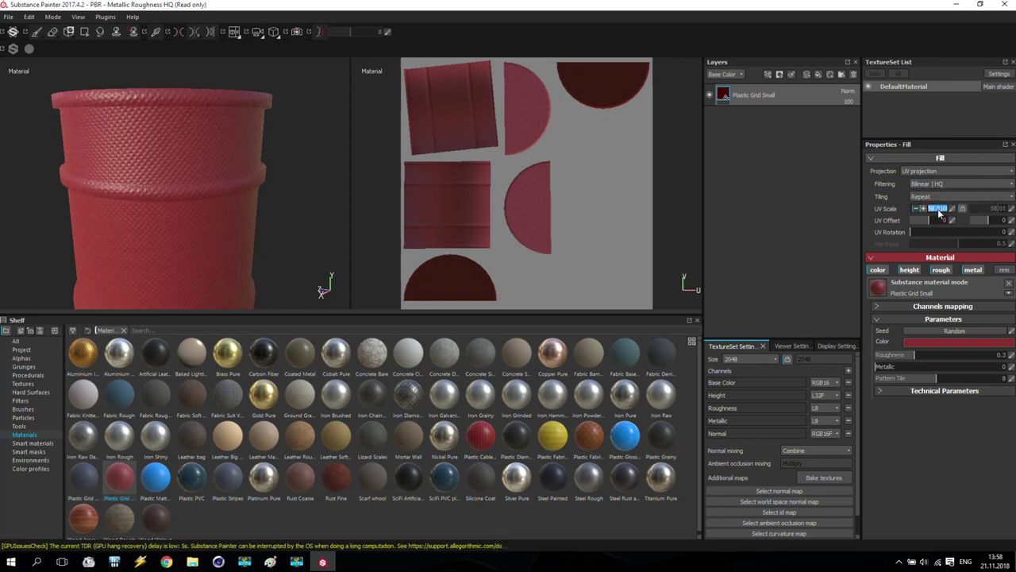
pyautogui.write('2')
pyautogui.press('Return')
pyautogui.doubleClick(939, 210)
pyautogui.write('4')
pyautogui.press('Return')
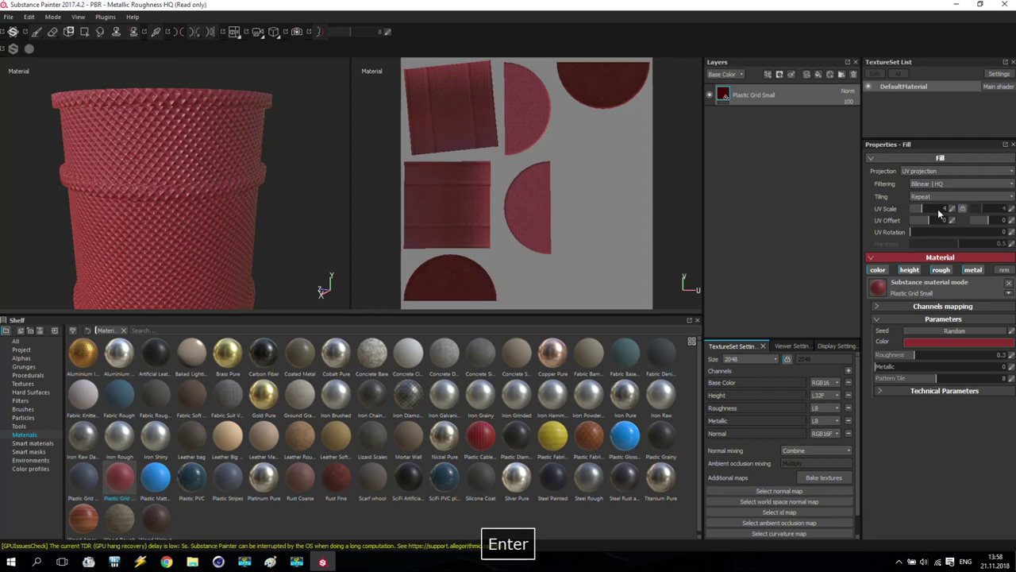
# Examine the rescaled plastic grid pattern on the drum's side and lid, up close and from a distance.
pyautogui.scroll(2, 225, 215)
pyautogui.scroll(-4, 222, 217)
pyautogui.keyDown('alt'); pyautogui.moveTo(222, 218); pyautogui.dragTo(177, 249); pyautogui.keyUp('alt')
pyautogui.scroll(2, 176, 262)
pyautogui.scroll(-3, 176, 262)
pyautogui.keyDown('alt'); pyautogui.moveTo(217, 246); pyautogui.dragTo(193, 197, button='right'); pyautogui.keyUp('alt')
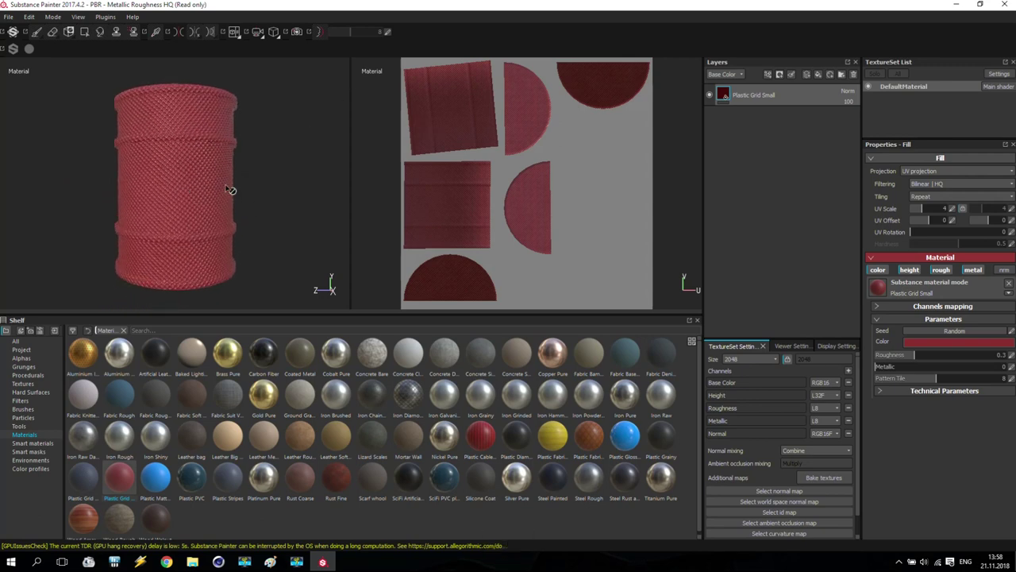
pyautogui.keyDown('alt'); pyautogui.moveTo(244, 145); pyautogui.dragTo(293, 166); pyautogui.keyUp('alt')
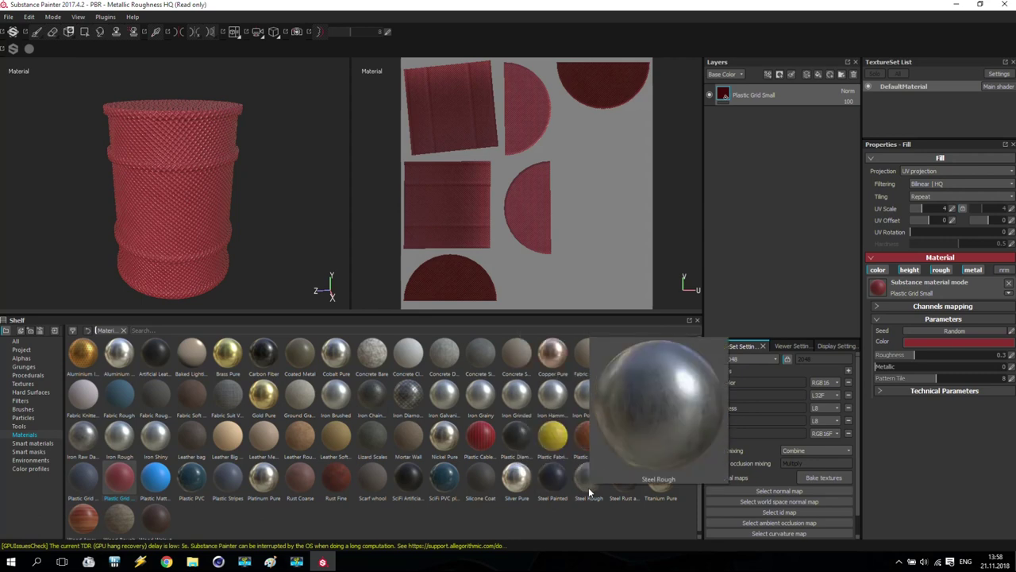
# Add the Steel Rough material as a fill layer above Plastic Grid Small and give it a black mask.
pyautogui.moveTo(586, 482); pyautogui.dragTo(803, 87)
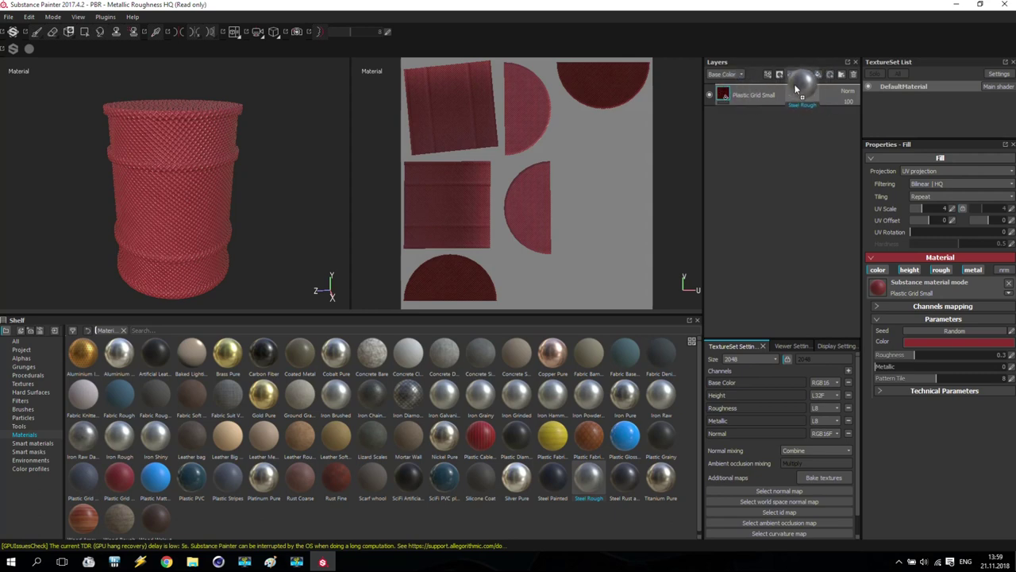
pyautogui.moveTo(795, 88); pyautogui.dragTo(796, 89)
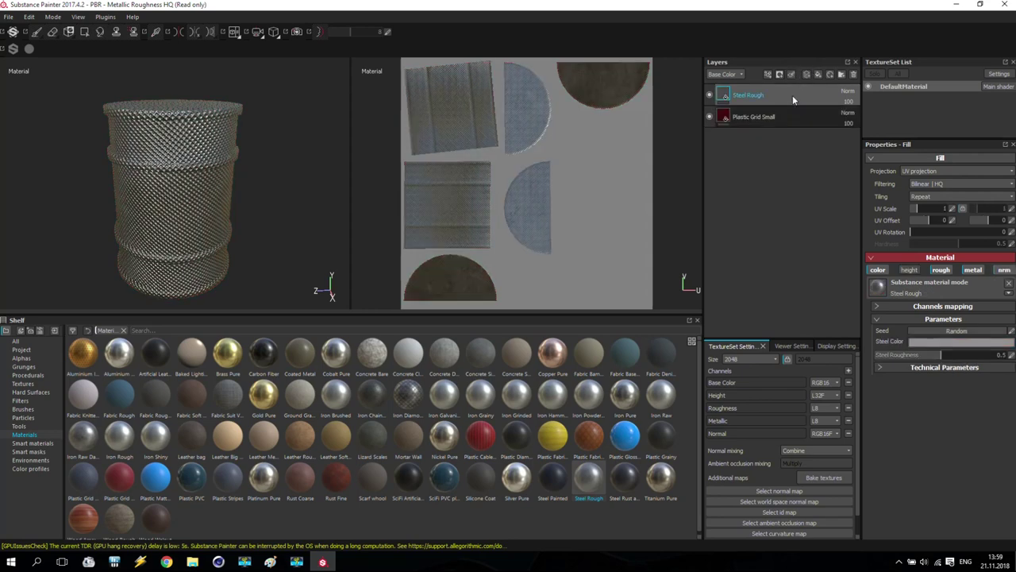
pyautogui.doubleClick(754, 96)
pyautogui.press('Return')
pyautogui.rightClick(770, 97)
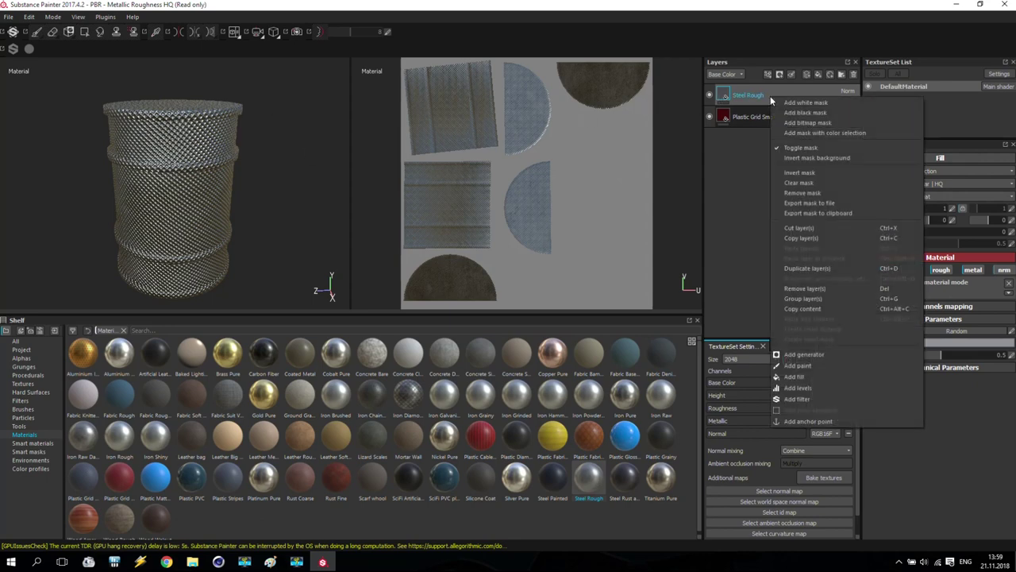
pyautogui.click(810, 114)
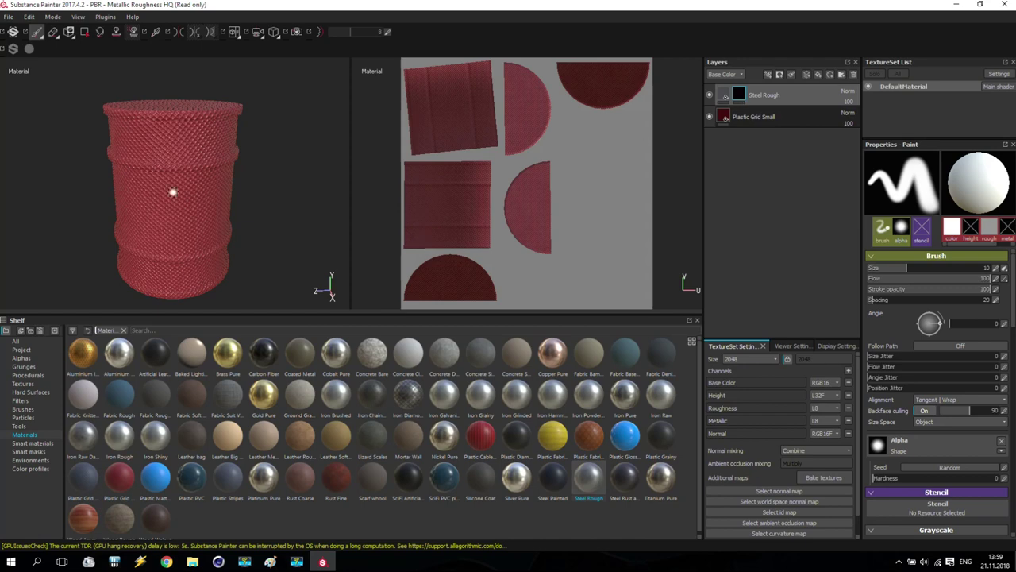
# Add a generator to the Steel Rough layer's mask and choose MG Dripping Rust for it.
pyautogui.rightClick(741, 96)
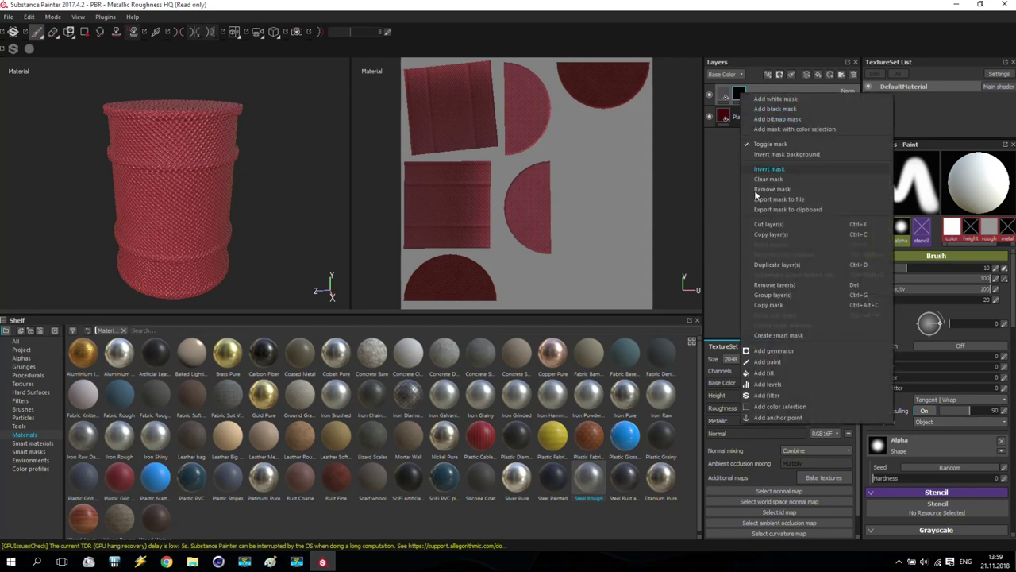
pyautogui.click(774, 351)
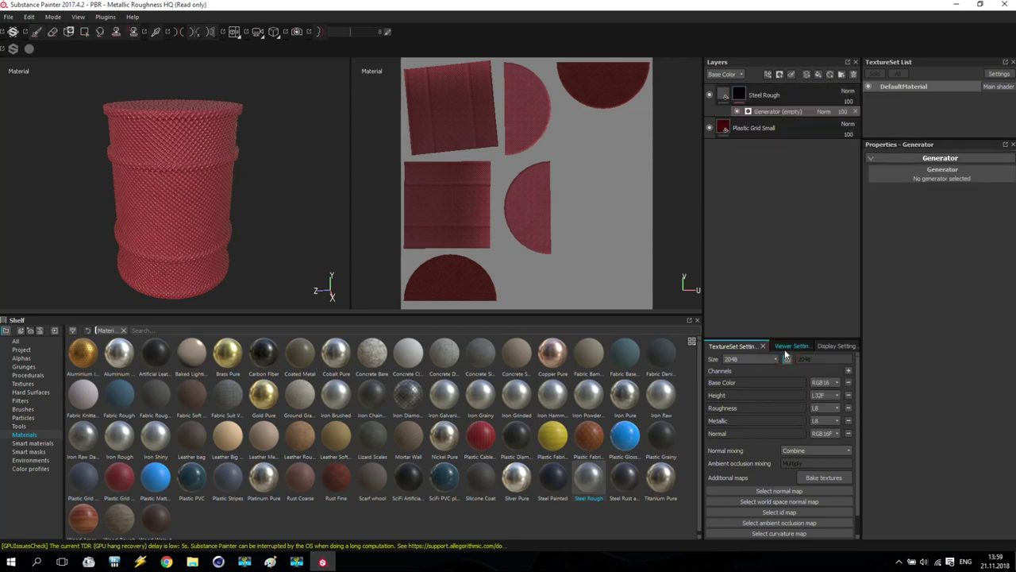
pyautogui.click(950, 175)
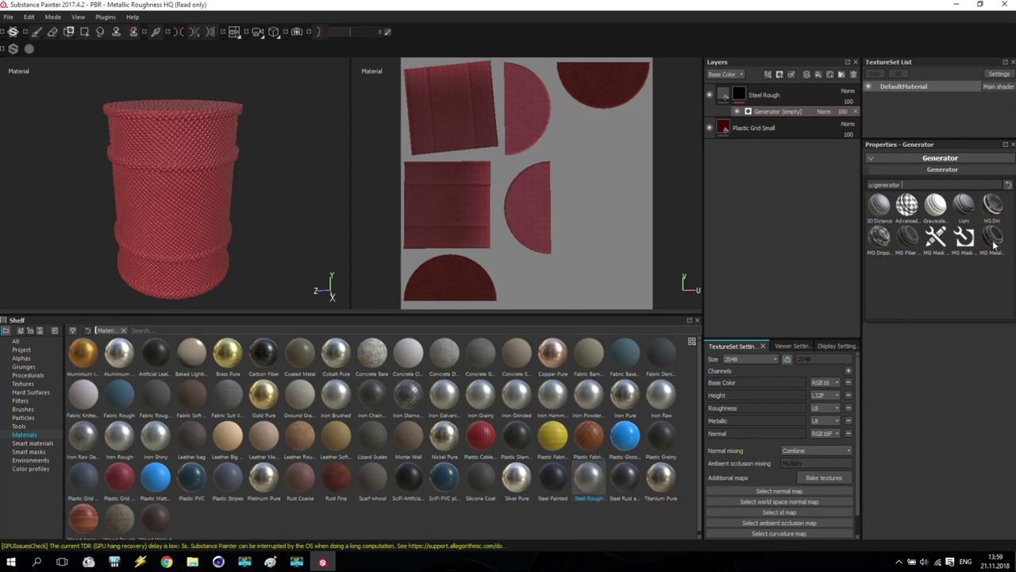
pyautogui.moveTo(999, 252)
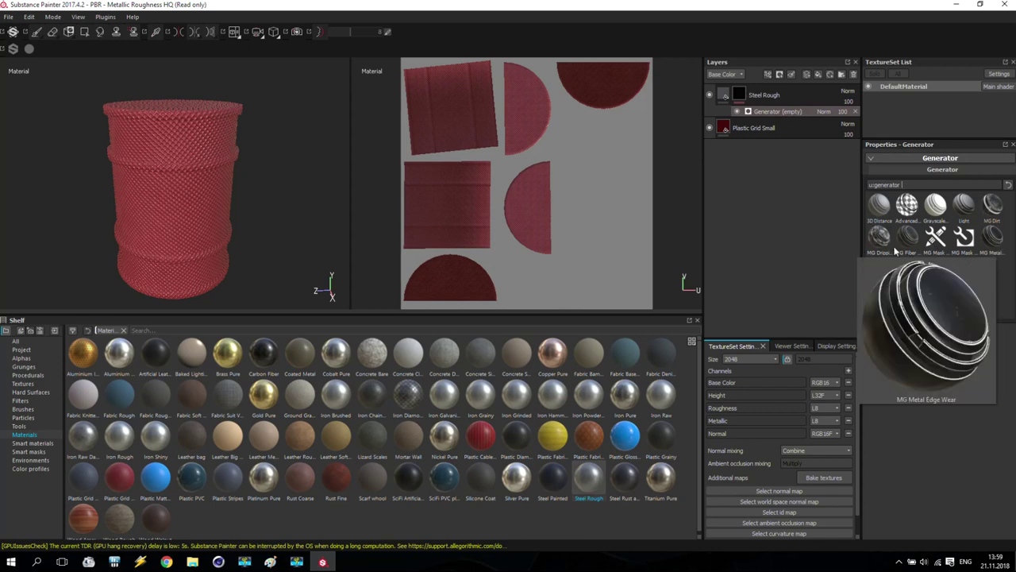
pyautogui.moveTo(880, 249)
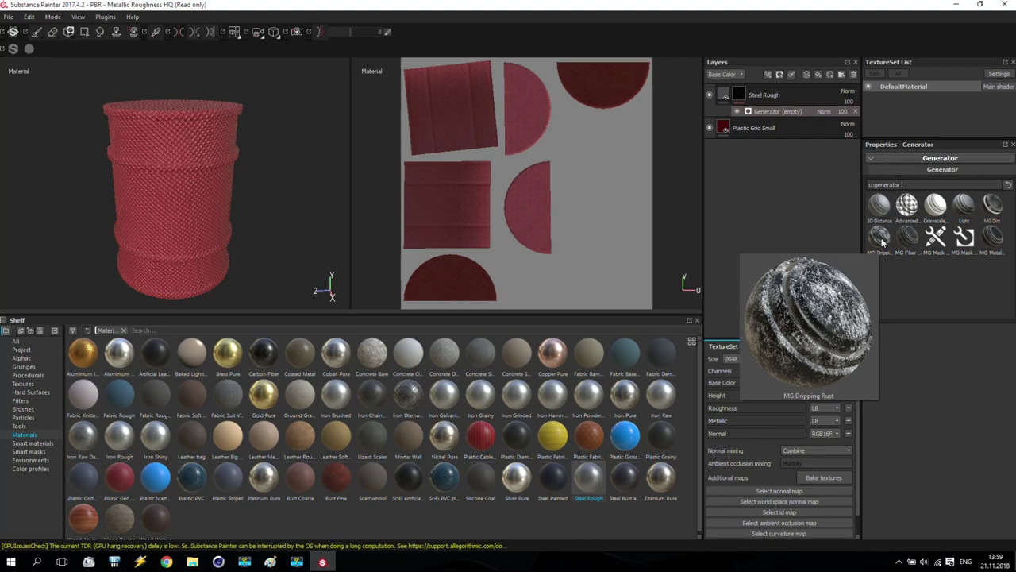
pyautogui.click(879, 236)
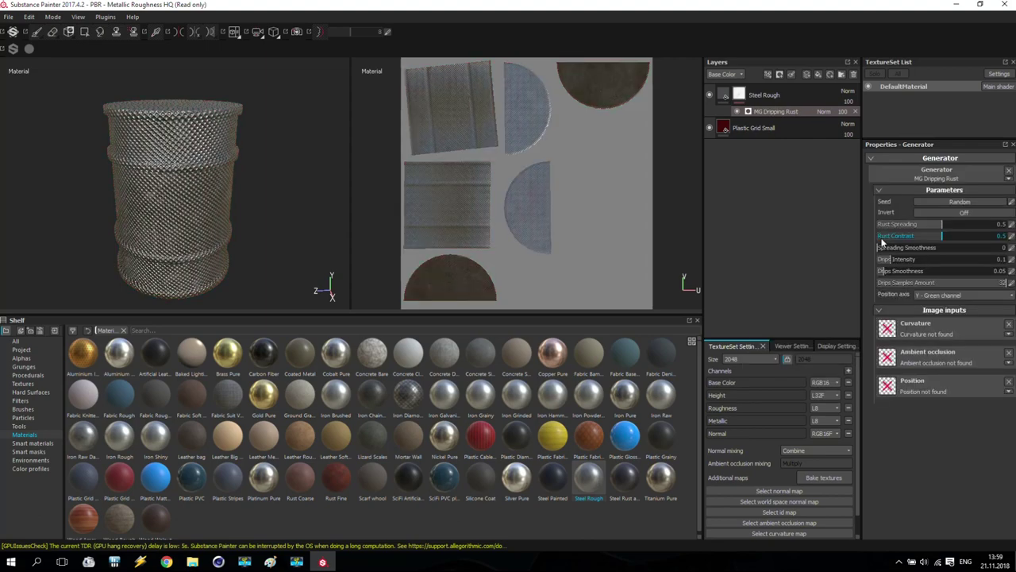
# Set the MG Dripping Rust generator's Rust Contrast to 1 and Rust Spreading to 0.24, checking the worn patches on the drum.
pyautogui.scroll(-2, 141, 178)
pyautogui.scroll(5, 142, 178)
pyautogui.scroll(-5, 201, 238)
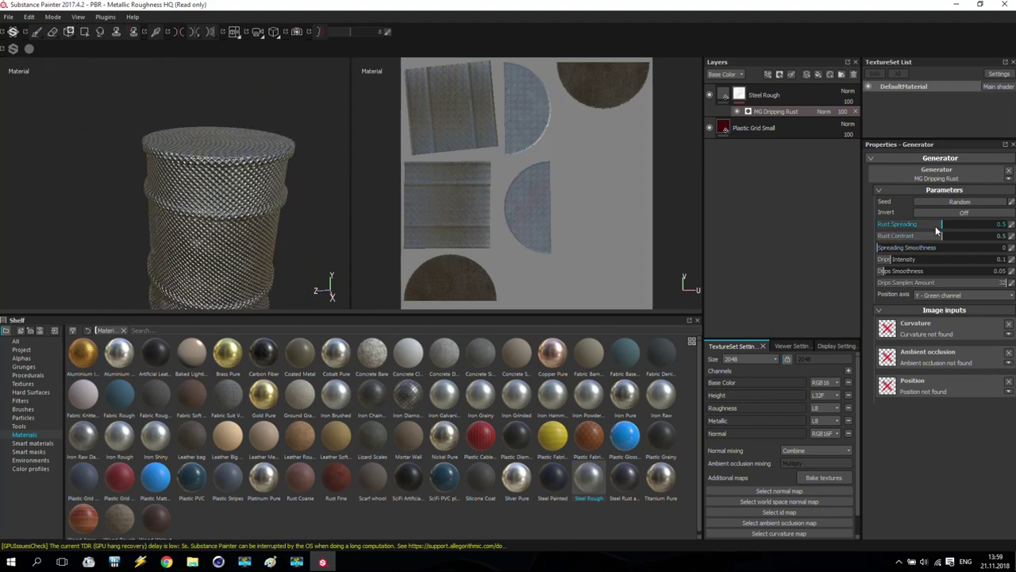
pyautogui.moveTo(937, 230); pyautogui.dragTo(1012, 242)
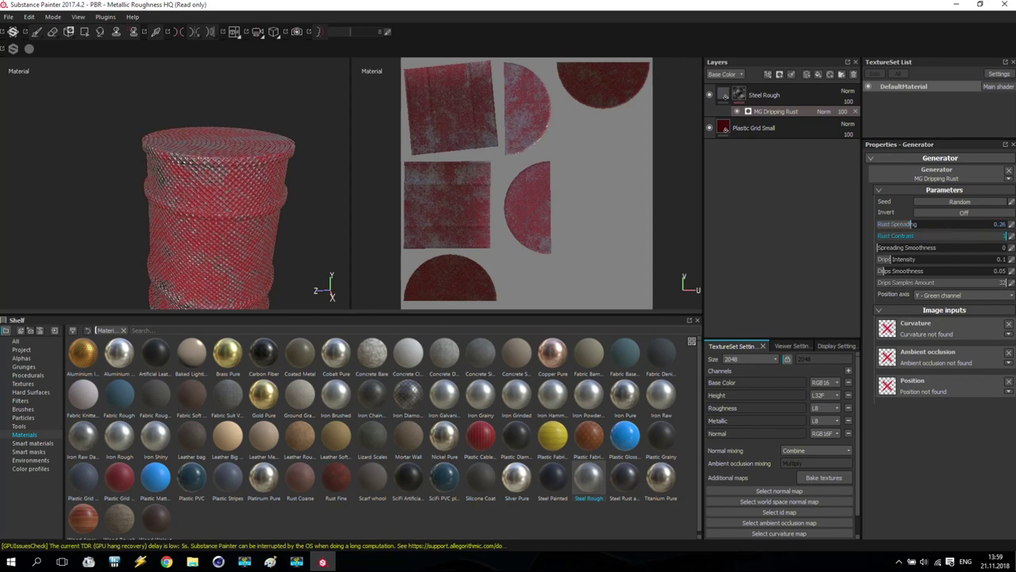
pyautogui.moveTo(921, 227); pyautogui.dragTo(903, 229)
pyautogui.keyDown('alt'); pyautogui.moveTo(282, 261); pyautogui.dragTo(252, 144); pyautogui.keyUp('alt')
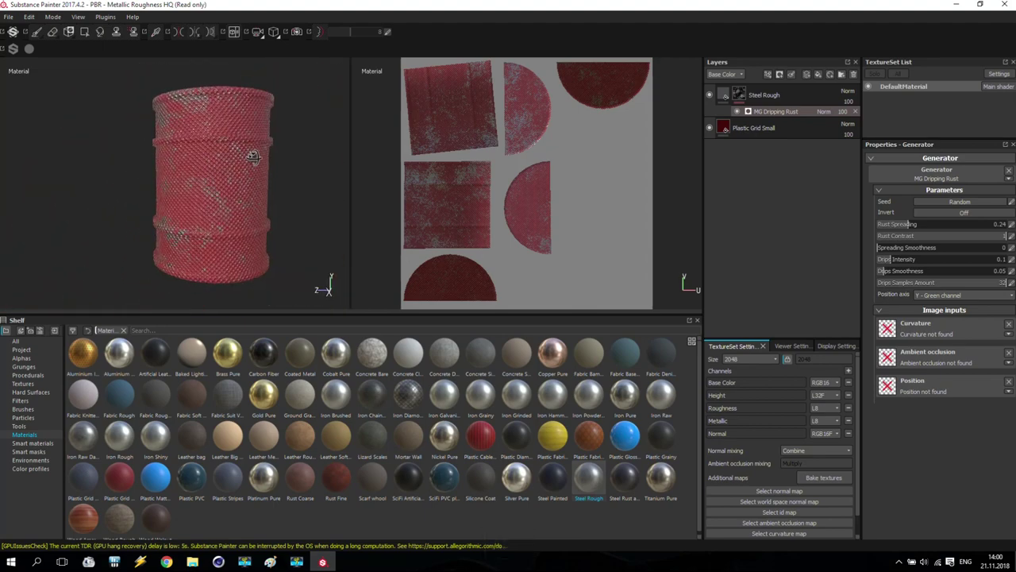
pyautogui.scroll(3, 251, 142)
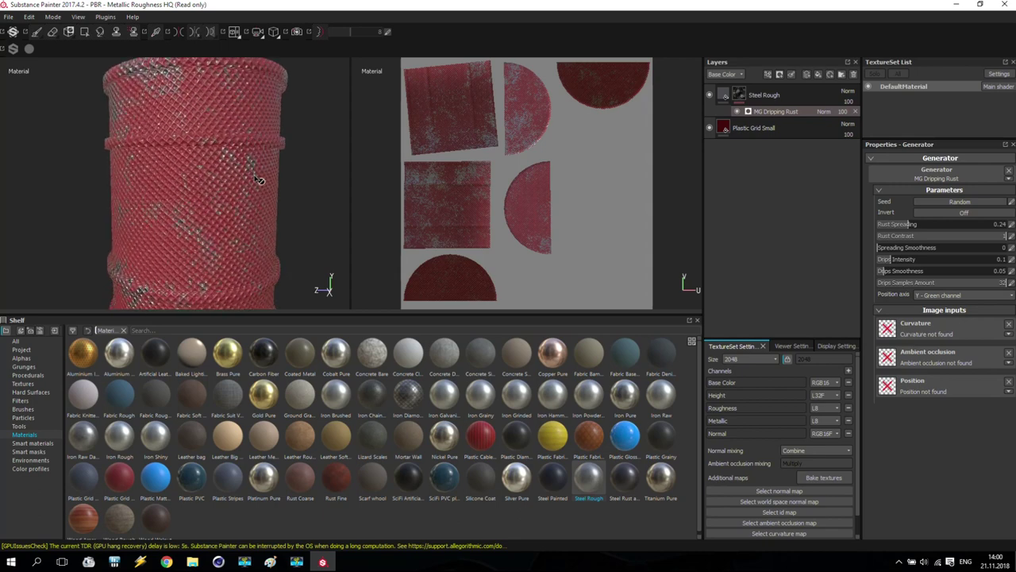
# Add a fill layer above Steel Rough and set its base color to bright green (R 0, G 1, B 0.025).
pyautogui.click(779, 94)
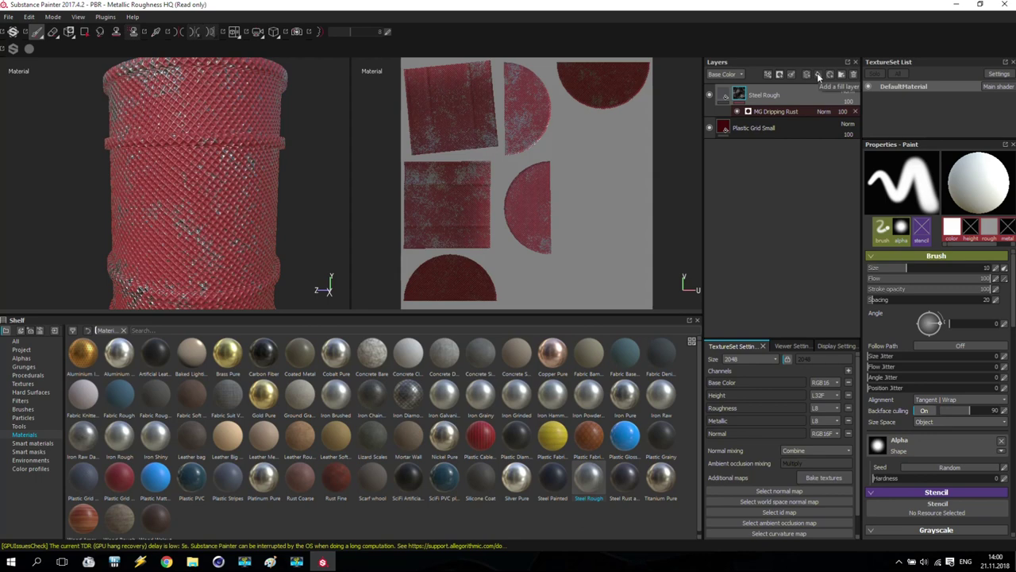
pyautogui.click(817, 74)
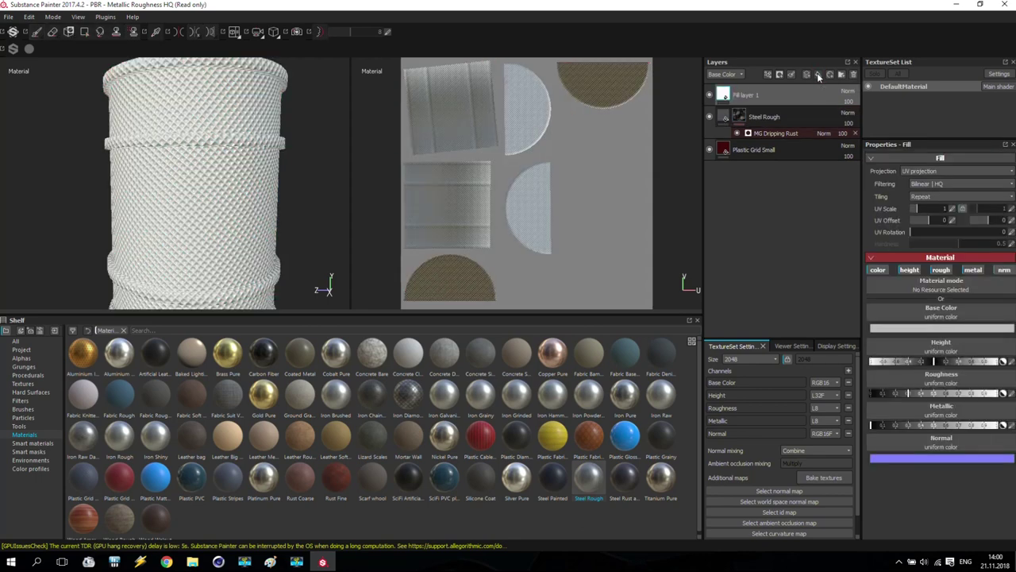
pyautogui.click(931, 327)
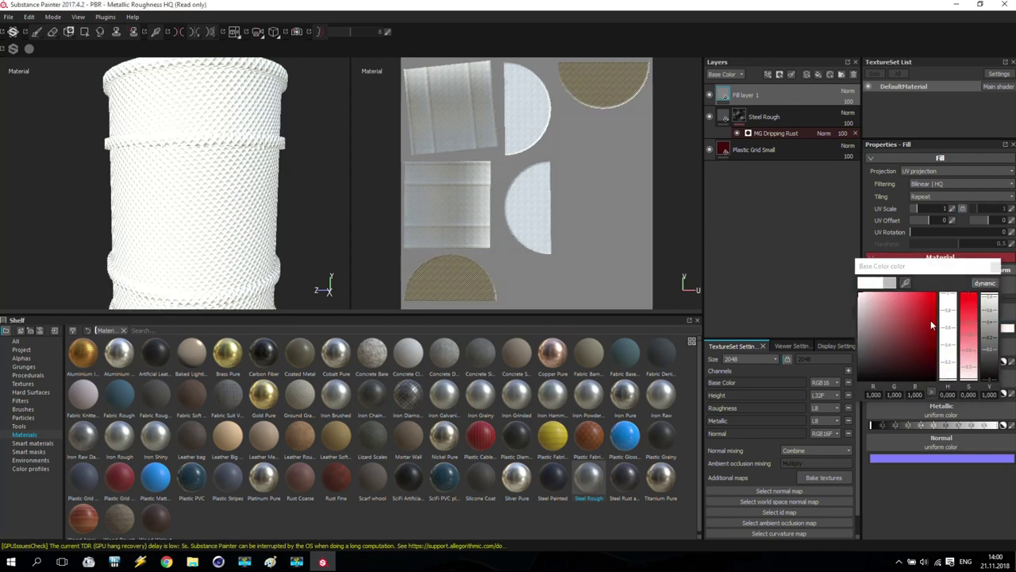
pyautogui.click(925, 336)
pyautogui.moveTo(952, 353); pyautogui.dragTo(938, 292)
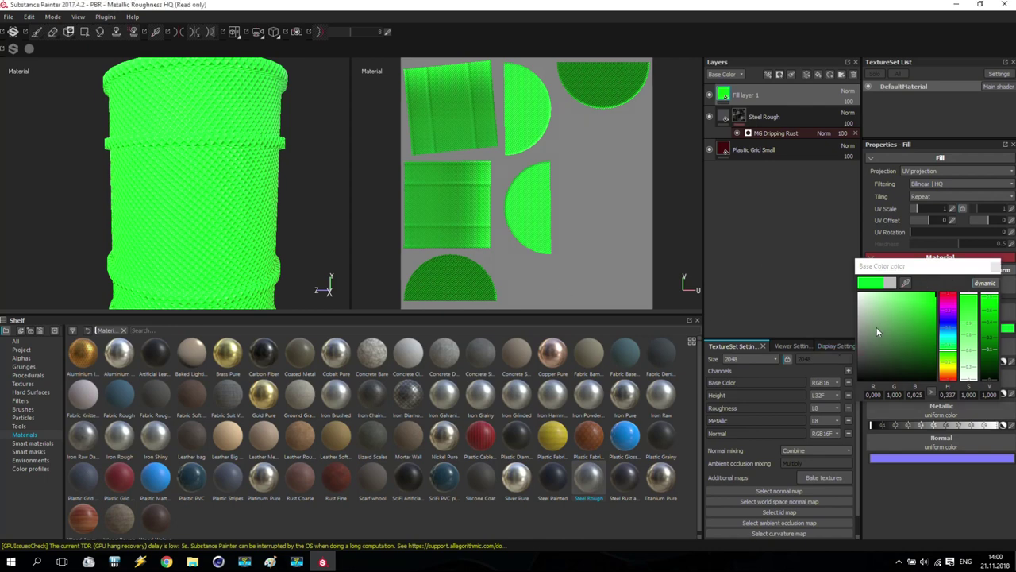
pyautogui.click(996, 266)
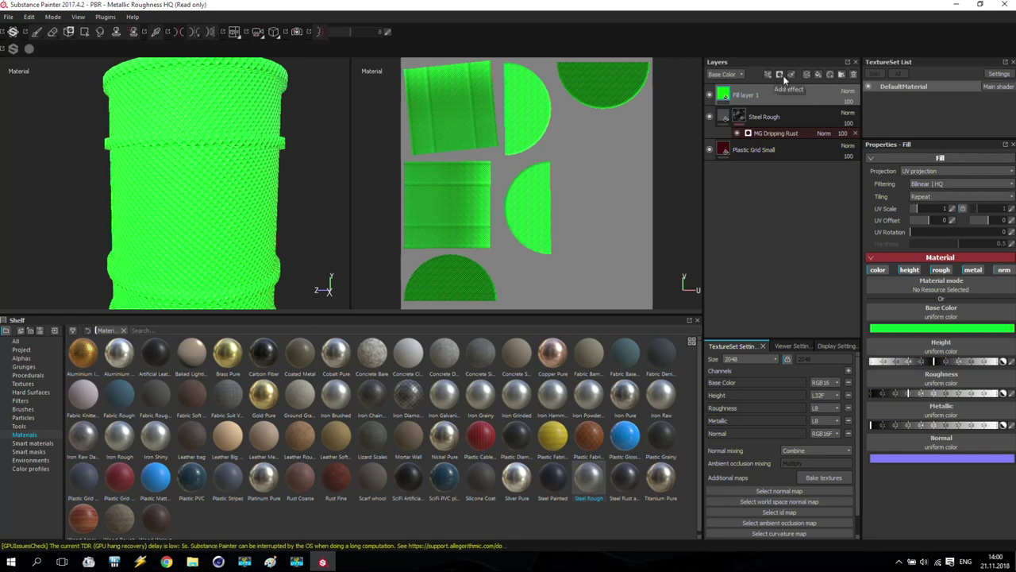
# Add a paint effect to Fill layer 1 and load the Sign Radiation alpha into the brush.
pyautogui.rightClick(751, 100)
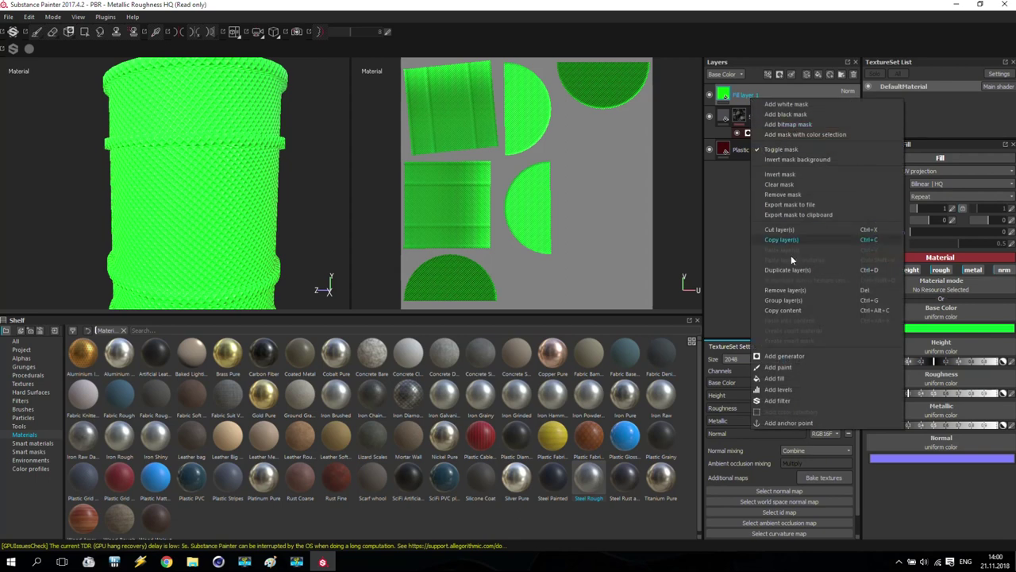
pyautogui.click(779, 367)
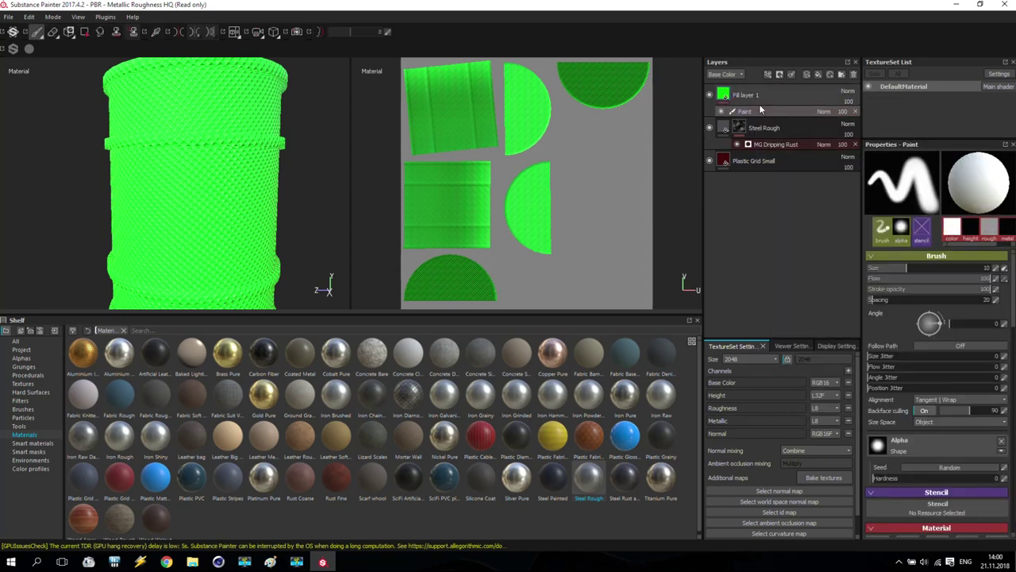
pyautogui.click(21, 358)
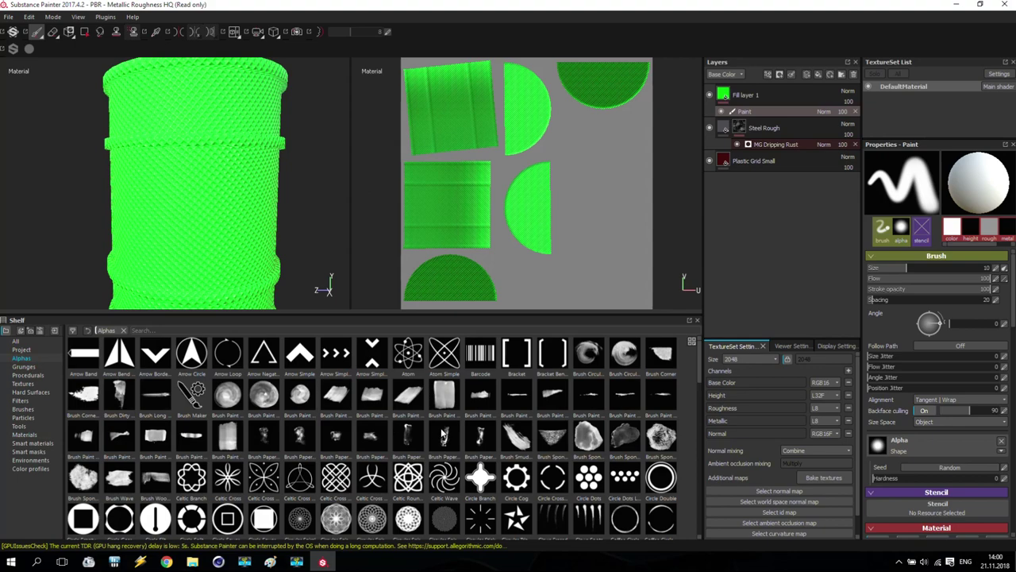
pyautogui.scroll(-10, 442, 435)
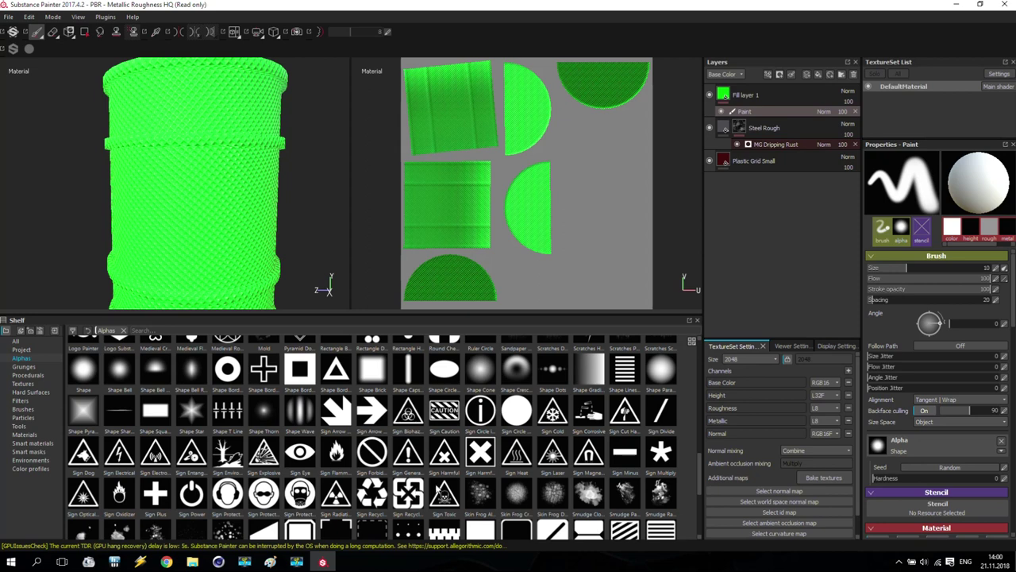
pyautogui.moveTo(408, 412)
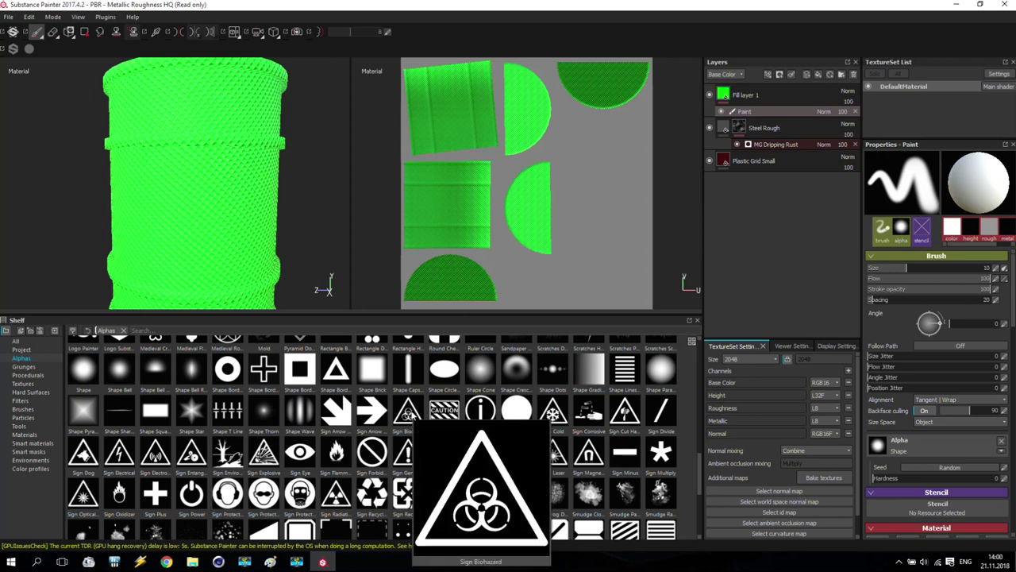
pyautogui.moveTo(338, 495)
pyautogui.moveTo(338, 496)
pyautogui.mouseDown()
pyautogui.moveTo(381, 466)
pyautogui.moveTo(758, 336)
pyautogui.moveTo(882, 409)
pyautogui.moveTo(908, 451)
pyautogui.mouseUp()
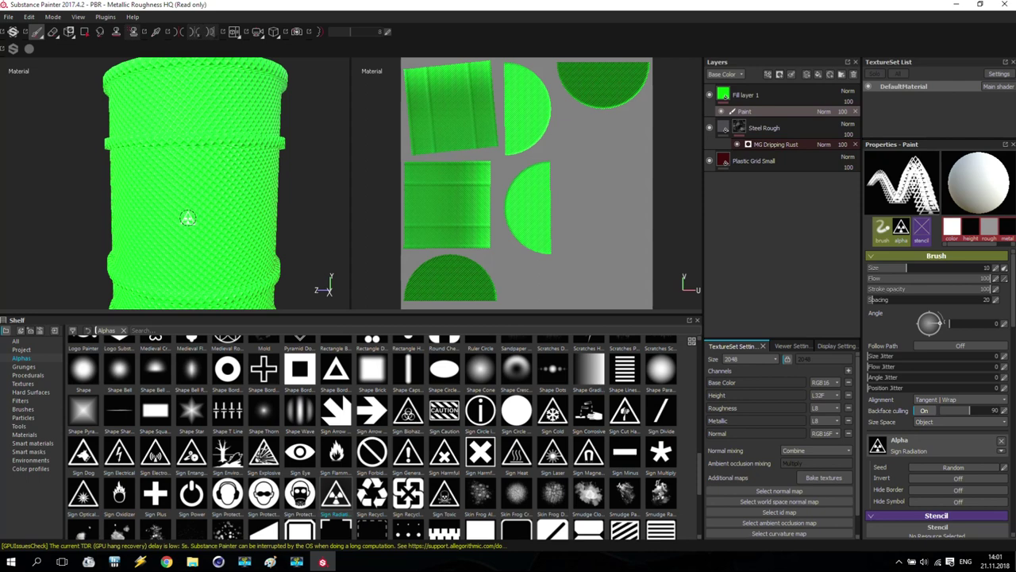
# Enlarge the brush to about 90 and stamp the white radiation sign on the drum's side below the upper rib.
pyautogui.moveTo(187, 217)
pyautogui.keyDown('alt'); pyautogui.mouseDown()
pyautogui.moveTo(198, 216)
pyautogui.moveTo(191, 220)
pyautogui.mouseUp(); pyautogui.keyUp('alt')
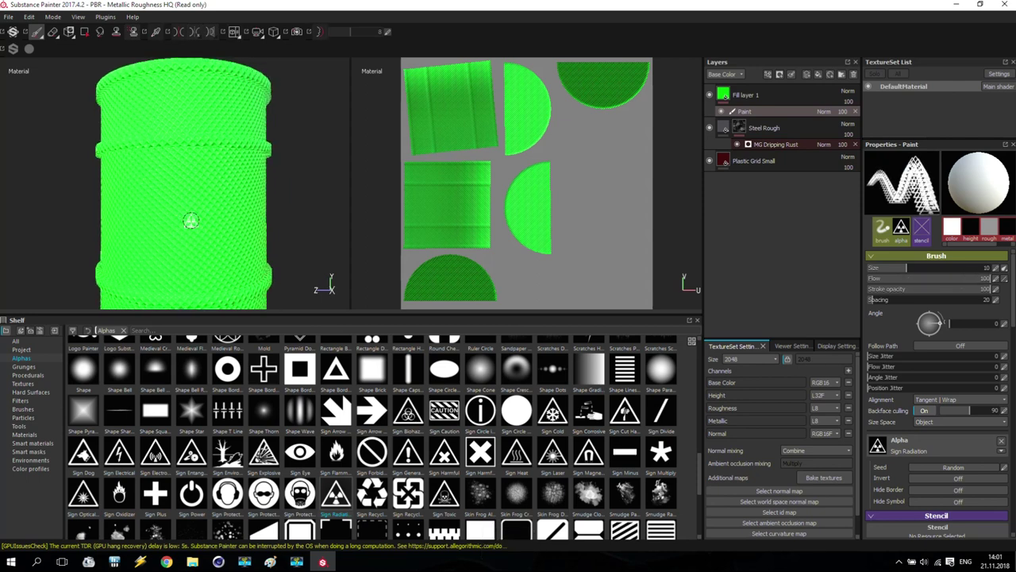
pyautogui.keyDown('alt'); pyautogui.moveTo(191, 219); pyautogui.dragTo(177, 229); pyautogui.keyUp('alt')
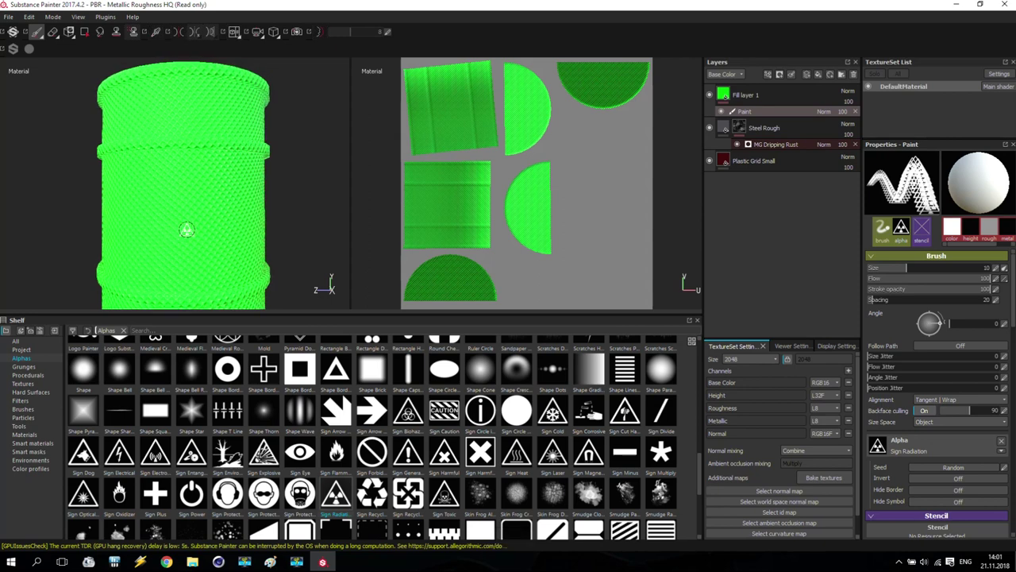
pyautogui.keyDown('ctrl'); pyautogui.moveTo(186, 229); pyautogui.dragTo(189, 230, button='right'); pyautogui.keyUp('ctrl')
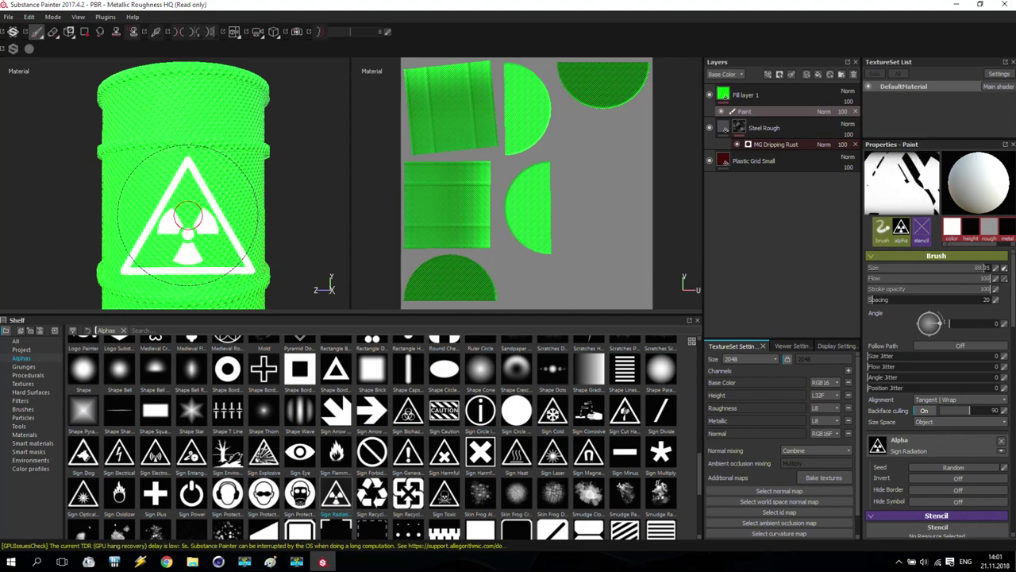
pyautogui.click(189, 229)
pyautogui.moveTo(318, 231)
pyautogui.keyDown('alt'); pyautogui.mouseDown()
pyautogui.moveTo(240, 268)
pyautogui.moveTo(136, 215)
pyautogui.moveTo(277, 215)
pyautogui.moveTo(360, 252)
pyautogui.moveTo(310, 249)
pyautogui.mouseUp(); pyautogui.keyUp('alt')
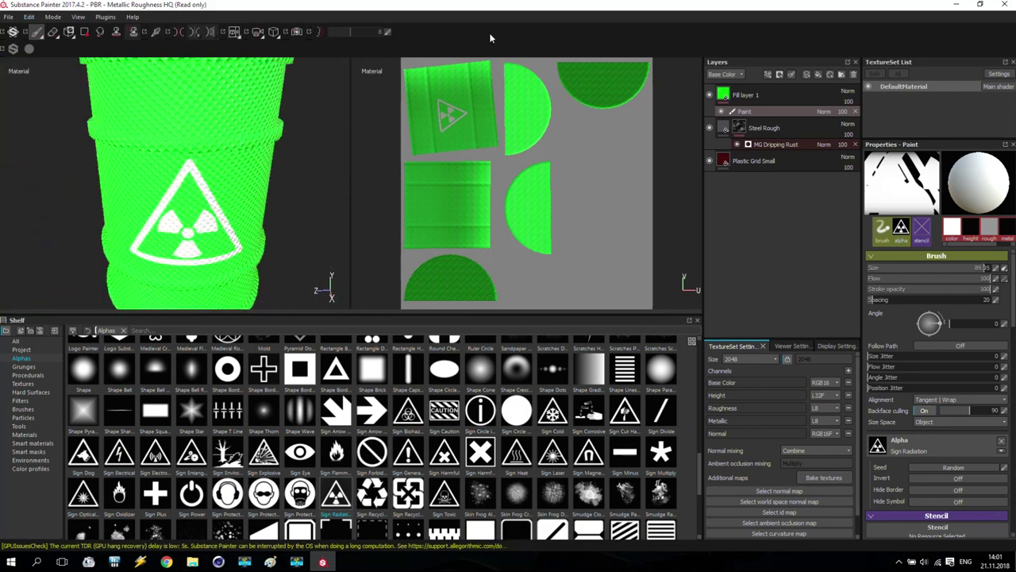
# Delete Fill layer 1 and add a new fill layer above Steel Rough with a bright green base color (R 0, G 1, B 0.061).
pyautogui.click(758, 96)
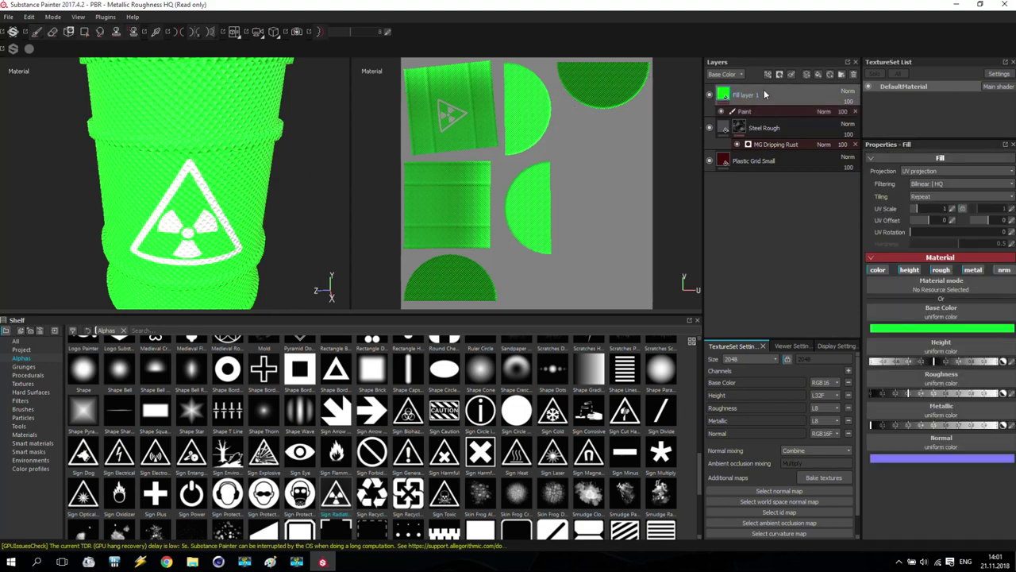
pyautogui.press('Delete')
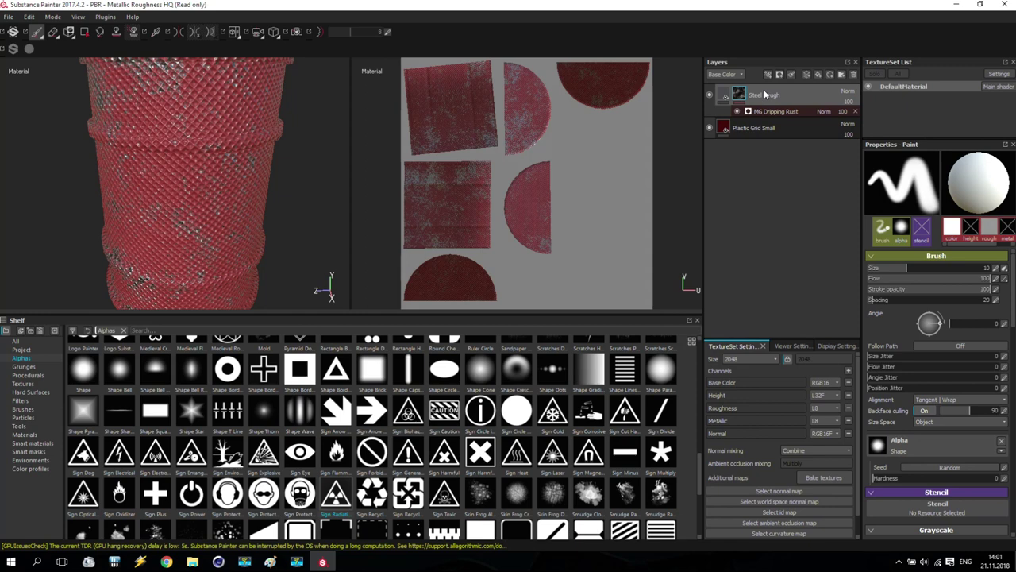
pyautogui.click(820, 75)
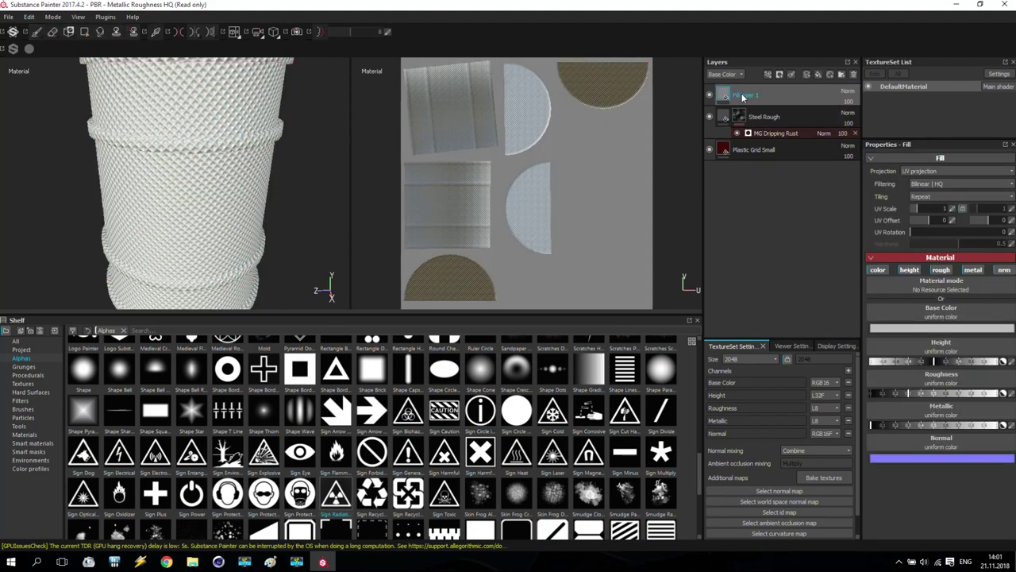
pyautogui.click(933, 329)
pyautogui.click(916, 339)
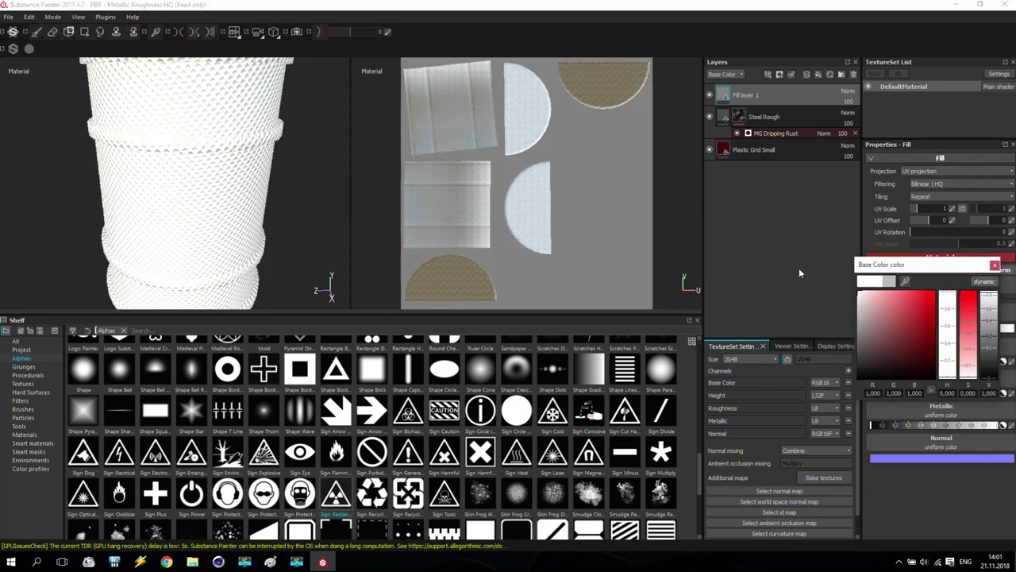
pyautogui.click(947, 354)
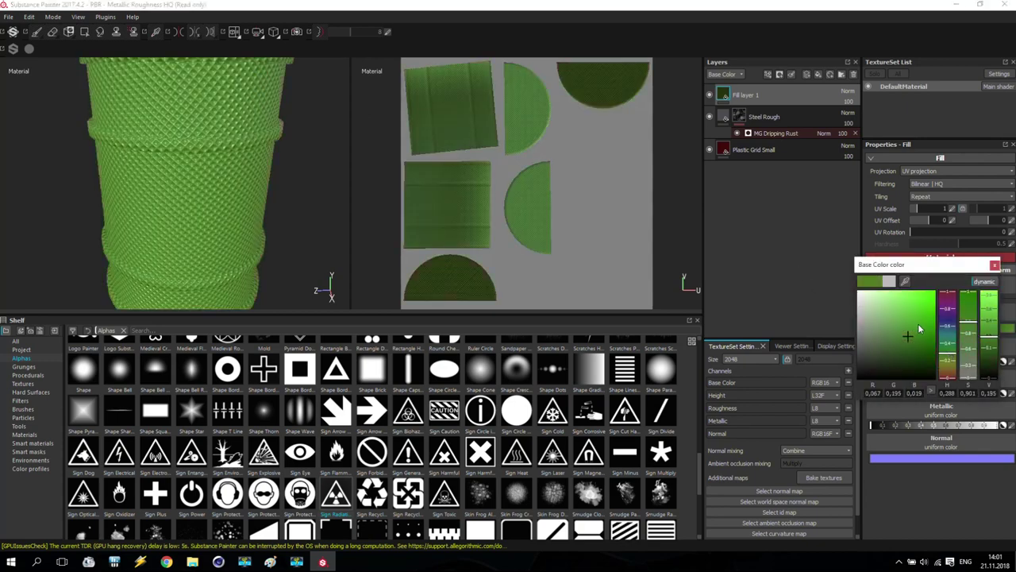
pyautogui.moveTo(907, 336); pyautogui.dragTo(935, 292)
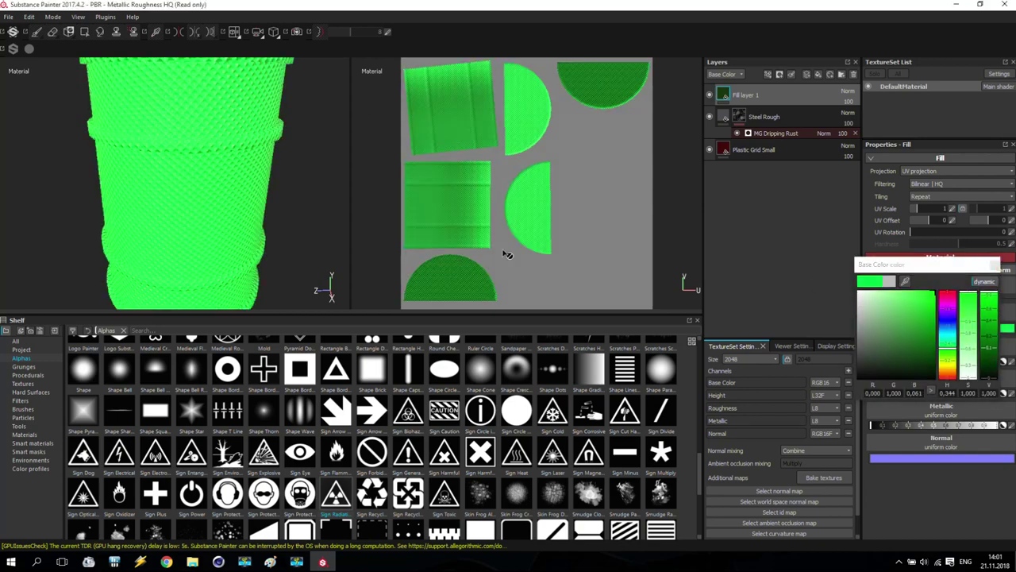
# Add a black mask to the green fill layer and add a paint effect to that mask.
pyautogui.rightClick(768, 94)
pyautogui.click(788, 106)
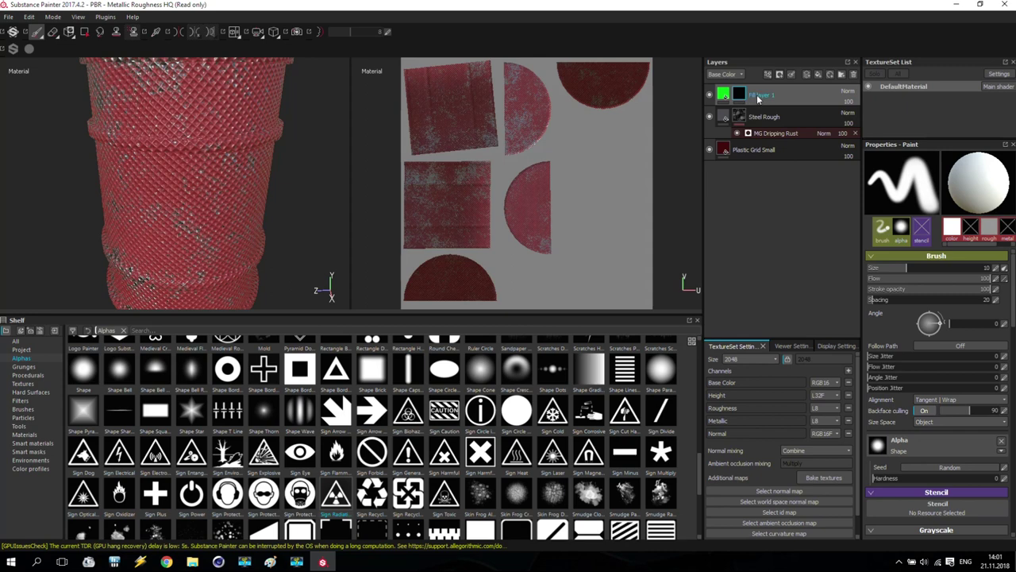
pyautogui.rightClick(767, 94)
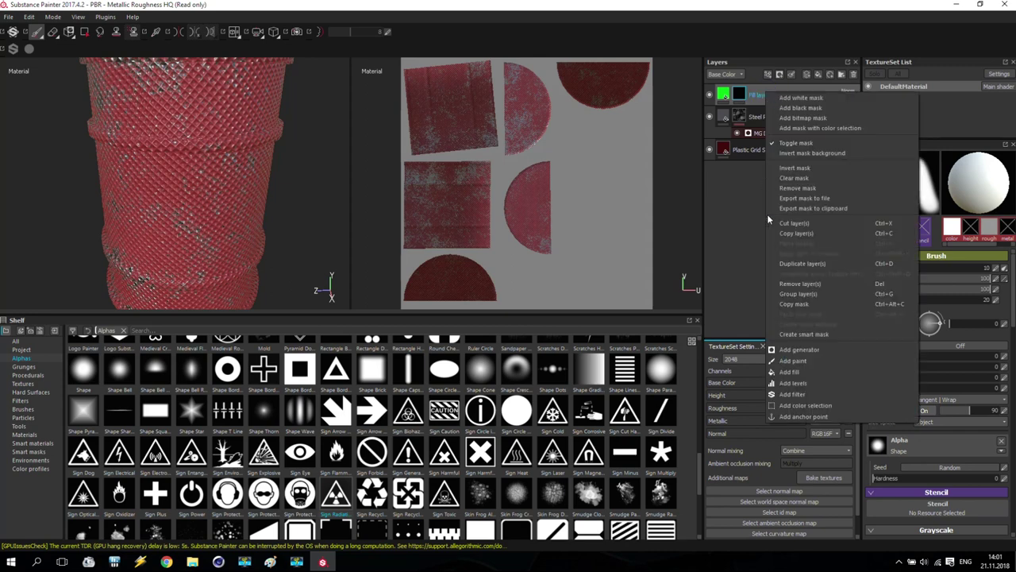
pyautogui.click(808, 361)
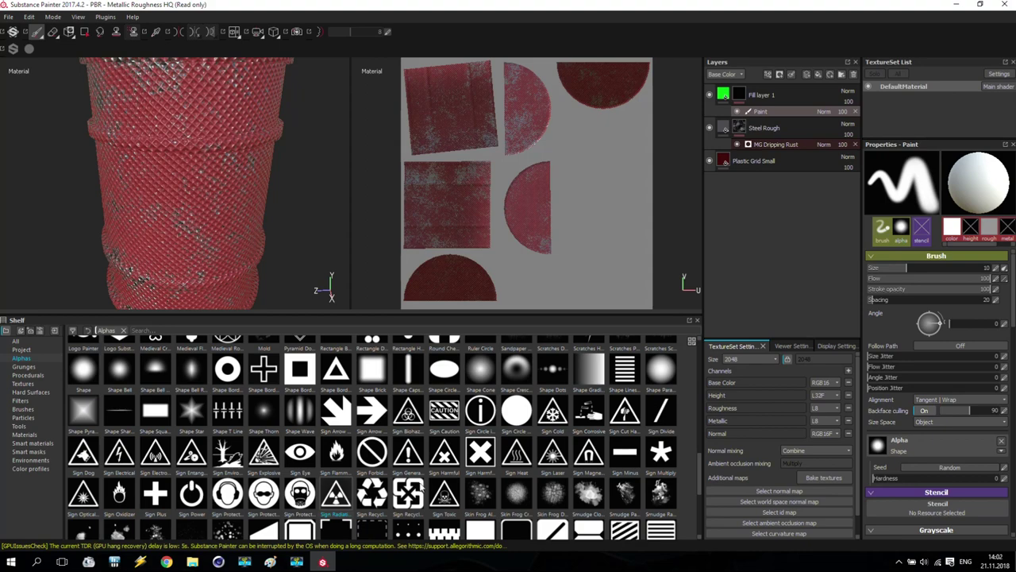
# Find the Sign Radiation alpha in the shelf and load it into the brush.
pyautogui.scroll(-3, 421, 488)
pyautogui.scroll(6, 421, 488)
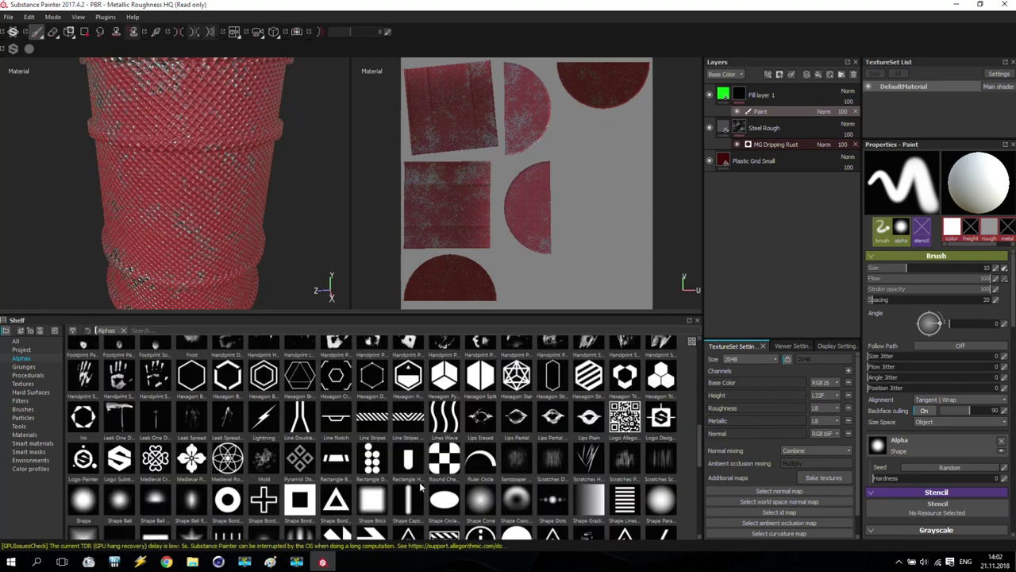
pyautogui.scroll(-3, 421, 487)
pyautogui.scroll(-3, 421, 486)
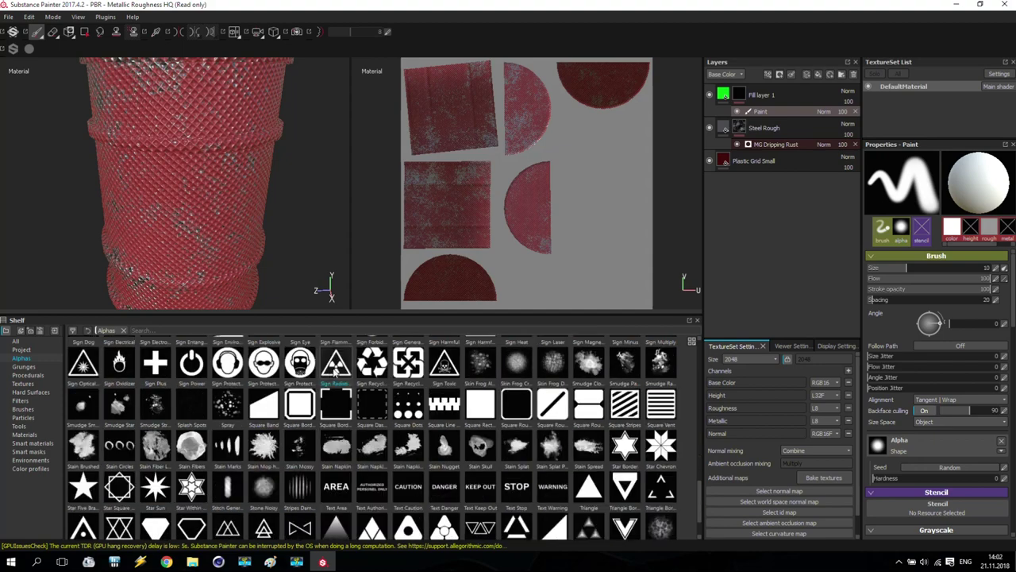
pyautogui.moveTo(335, 371)
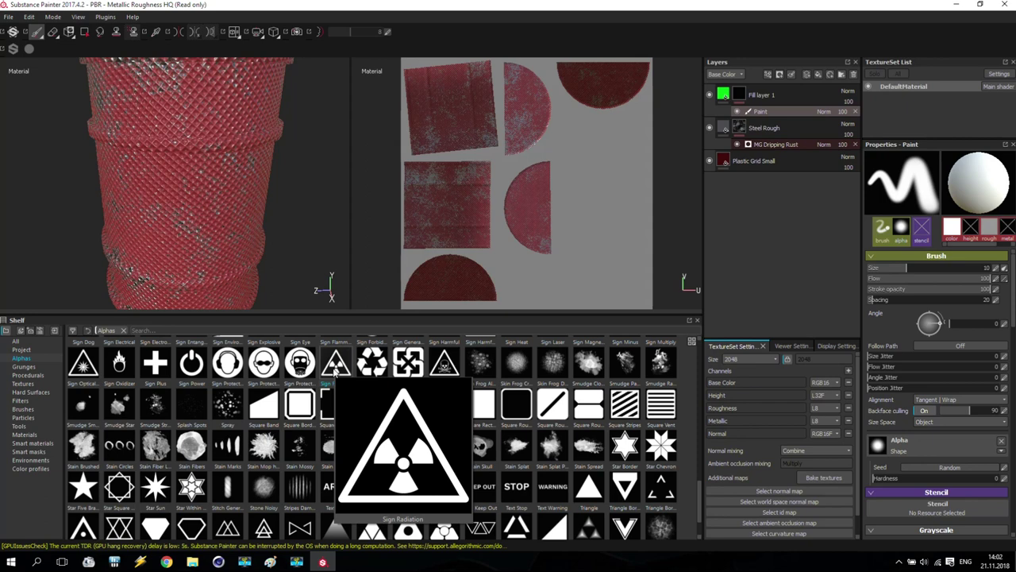
pyautogui.moveTo(335, 371)
pyautogui.mouseDown()
pyautogui.moveTo(555, 389)
pyautogui.moveTo(907, 442)
pyautogui.moveTo(891, 432)
pyautogui.mouseUp()
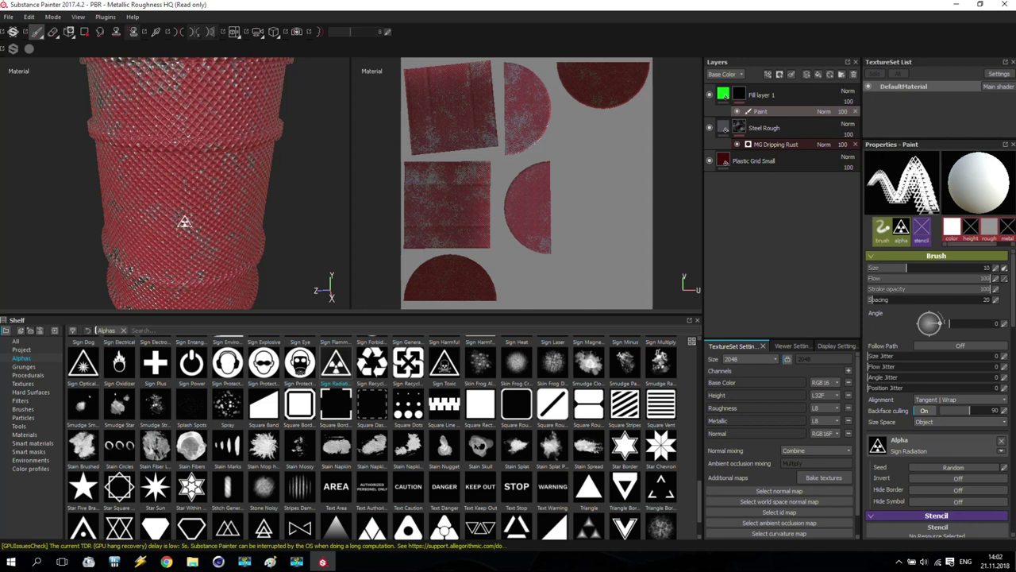
# Enlarge the brush to about 91 and stamp the green radiation sign on the drum's side between the two ribs.
pyautogui.keyDown('ctrl'); pyautogui.moveTo(183, 221); pyautogui.dragTo(184, 221, button='right'); pyautogui.keyUp('ctrl')
pyautogui.keyDown('alt'); pyautogui.moveTo(184, 221); pyautogui.dragTo(190, 171); pyautogui.keyUp('alt')
pyautogui.keyDown('ctrl'); pyautogui.moveTo(190, 170); pyautogui.dragTo(191, 171, button='right'); pyautogui.keyUp('ctrl')
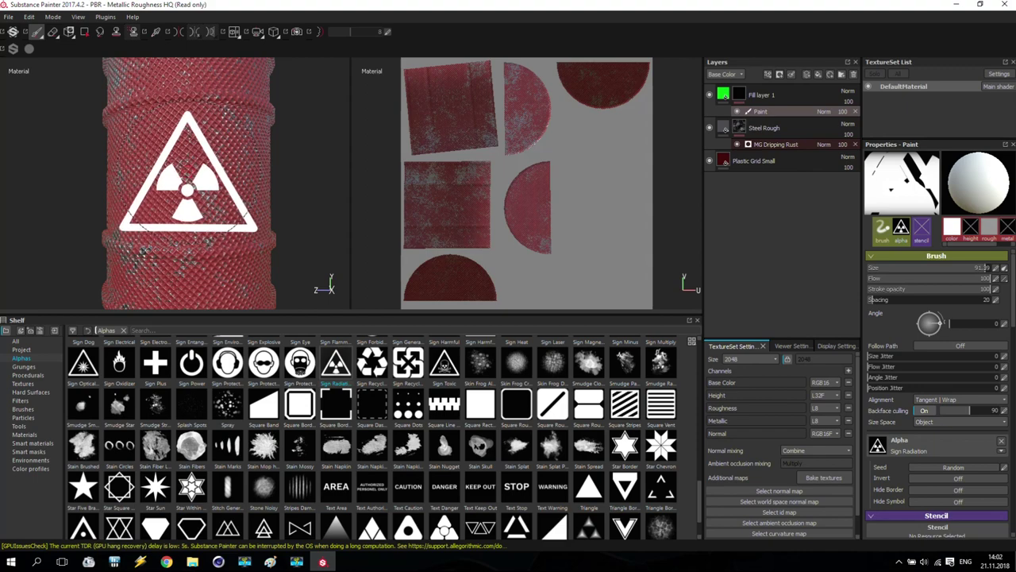
pyautogui.click(187, 189)
pyautogui.keyDown('alt'); pyautogui.moveTo(197, 189); pyautogui.dragTo(210, 190, button='right'); pyautogui.keyUp('alt')
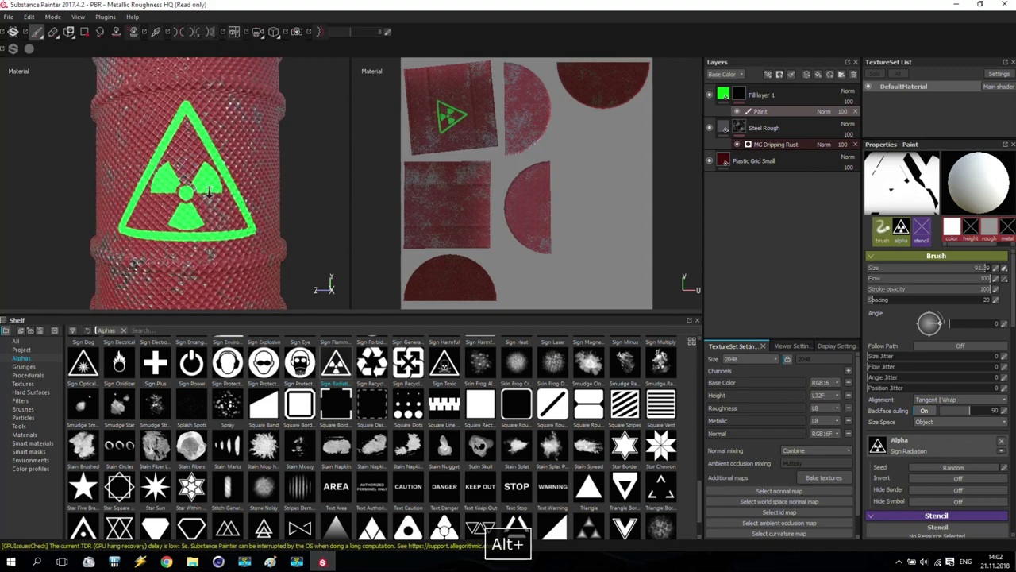
pyautogui.scroll(-3, 209, 191)
pyautogui.moveTo(158, 170)
pyautogui.keyDown('alt'); pyautogui.mouseDown()
pyautogui.moveTo(119, 167)
pyautogui.moveTo(136, 162)
pyautogui.moveTo(76, 174)
pyautogui.moveTo(88, 190)
pyautogui.moveTo(204, 172)
pyautogui.moveTo(282, 127)
pyautogui.moveTo(268, 170)
pyautogui.moveTo(282, 210)
pyautogui.mouseUp(); pyautogui.keyUp('alt')
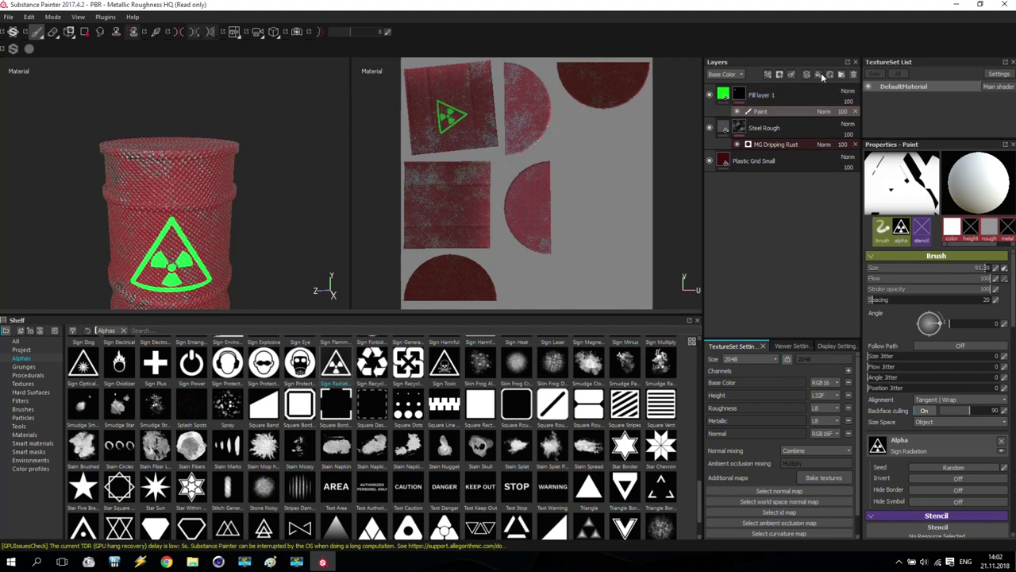
# Add a fill layer above Fill layer 1 and set its base color to blue (R 0, G 0.282, B 1).
pyautogui.click(822, 74)
pyautogui.click(940, 332)
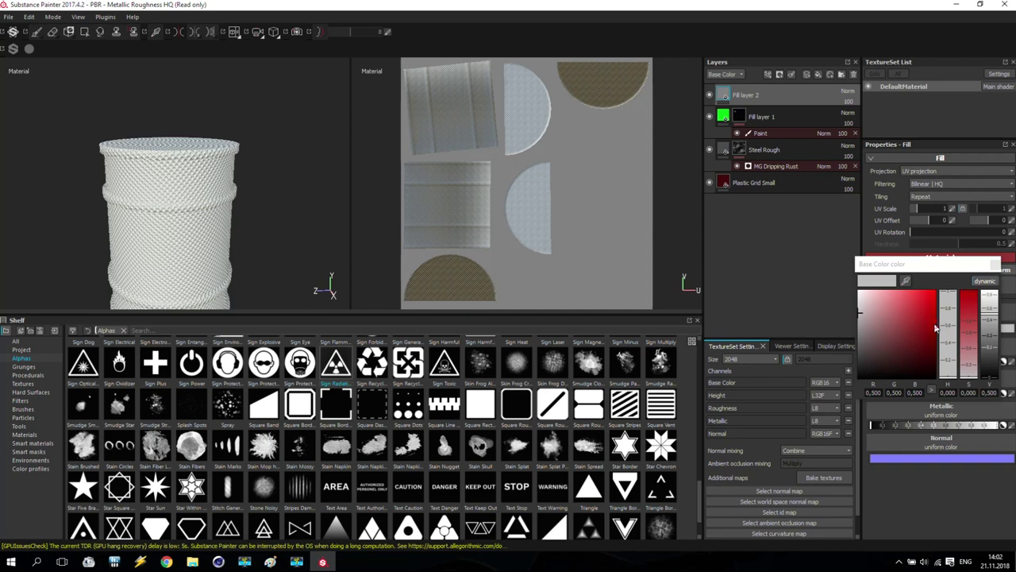
pyautogui.click(968, 318)
pyautogui.click(953, 325)
pyautogui.moveTo(953, 326); pyautogui.dragTo(957, 328)
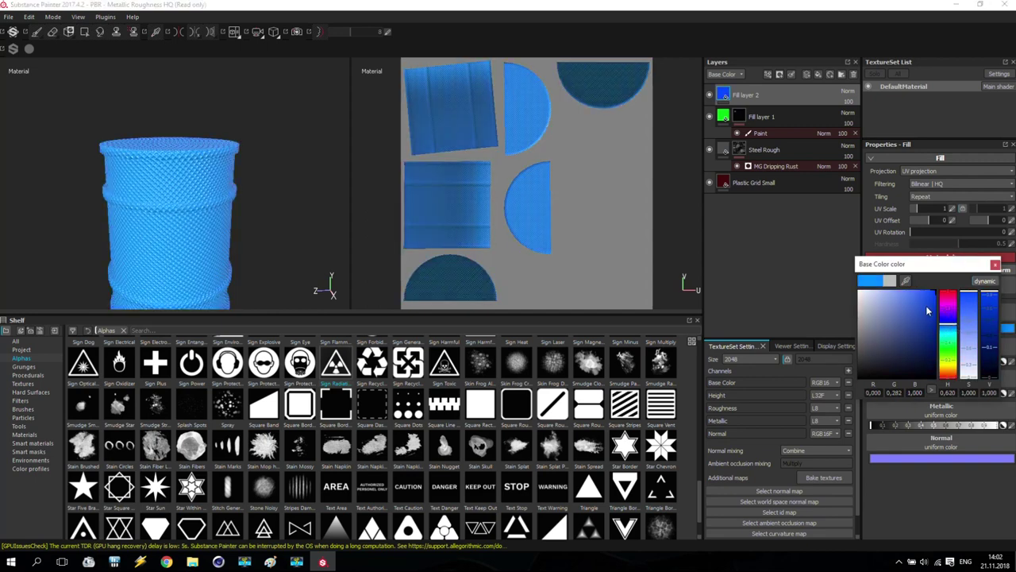
pyautogui.click(996, 264)
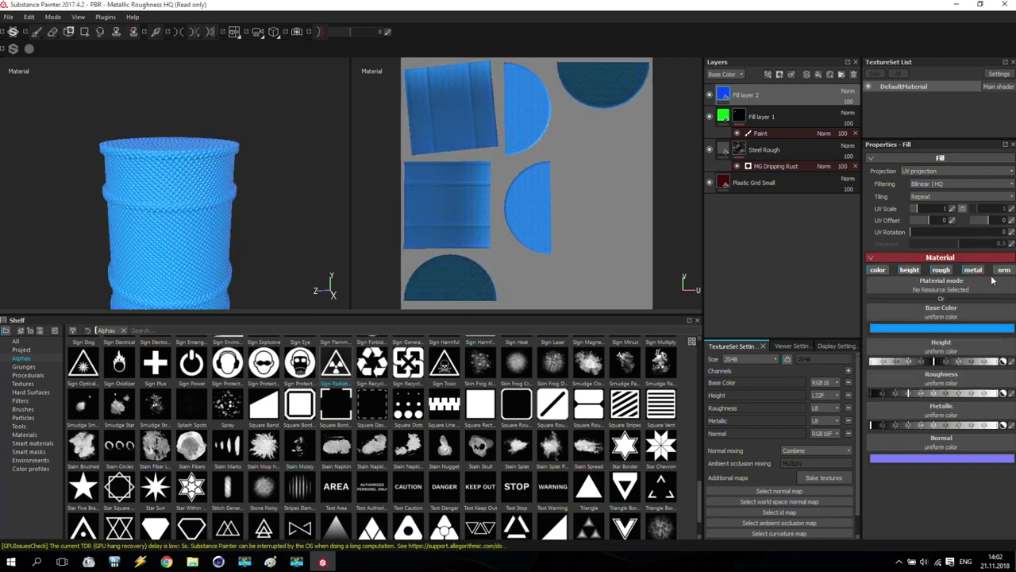
# Add a black mask to the blue fill layer and add a paint effect to that mask.
pyautogui.rightClick(763, 95)
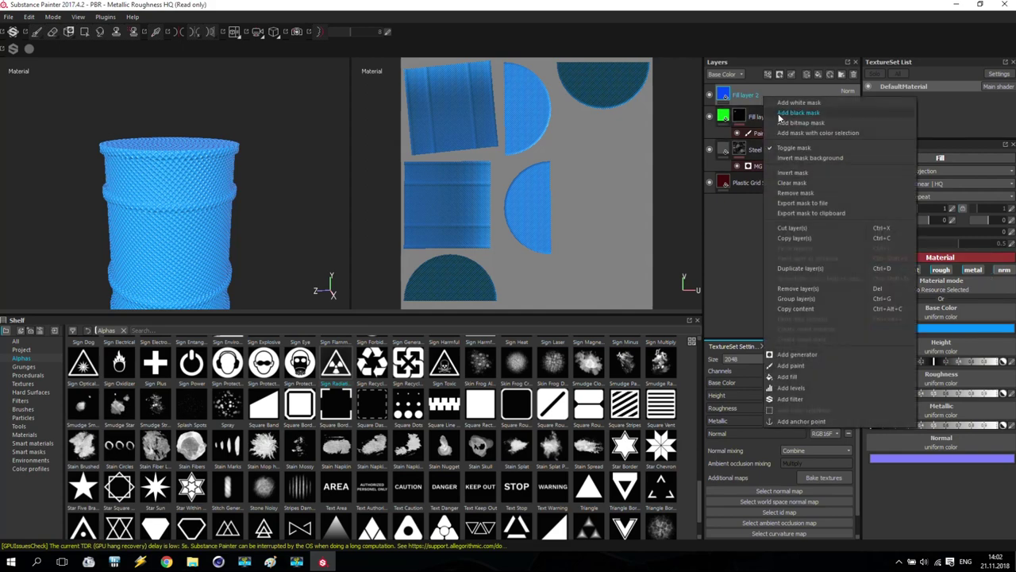
pyautogui.click(778, 113)
pyautogui.rightClick(768, 97)
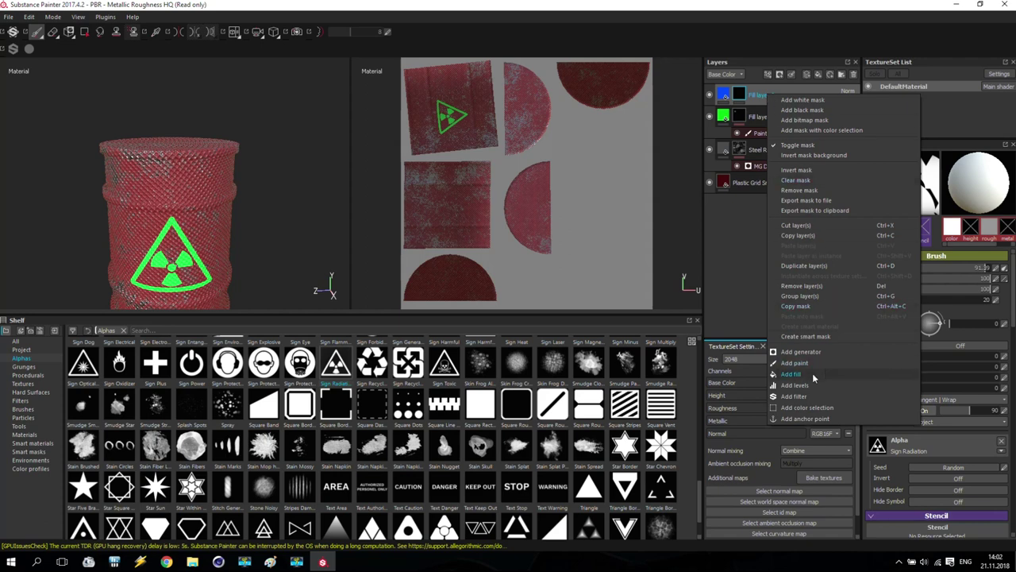
pyautogui.click(793, 363)
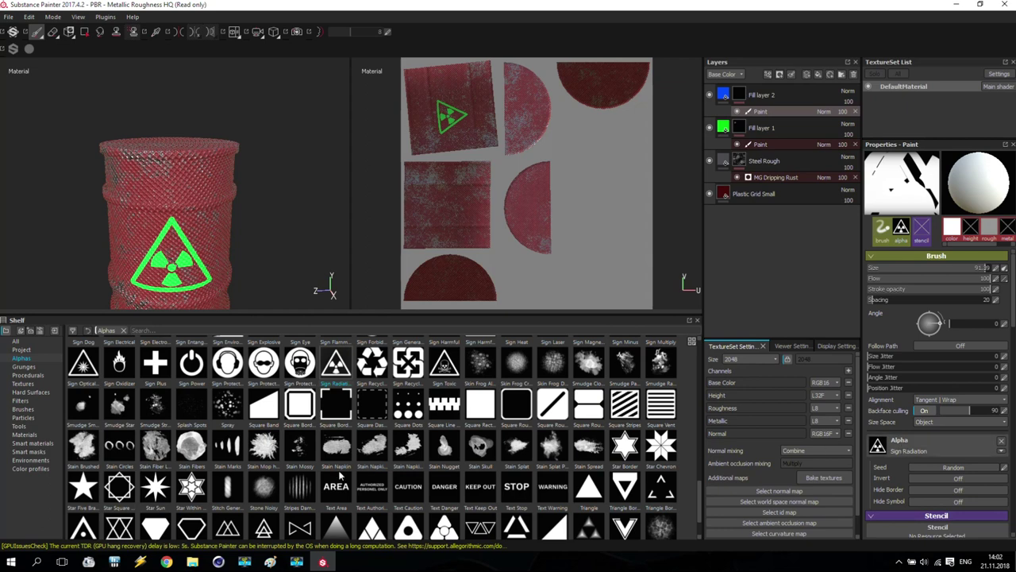
# Load the Stain Splat Paper alpha into the brush and reduce the brush size to about 37.
pyautogui.moveTo(352, 477)
pyautogui.moveTo(588, 468)
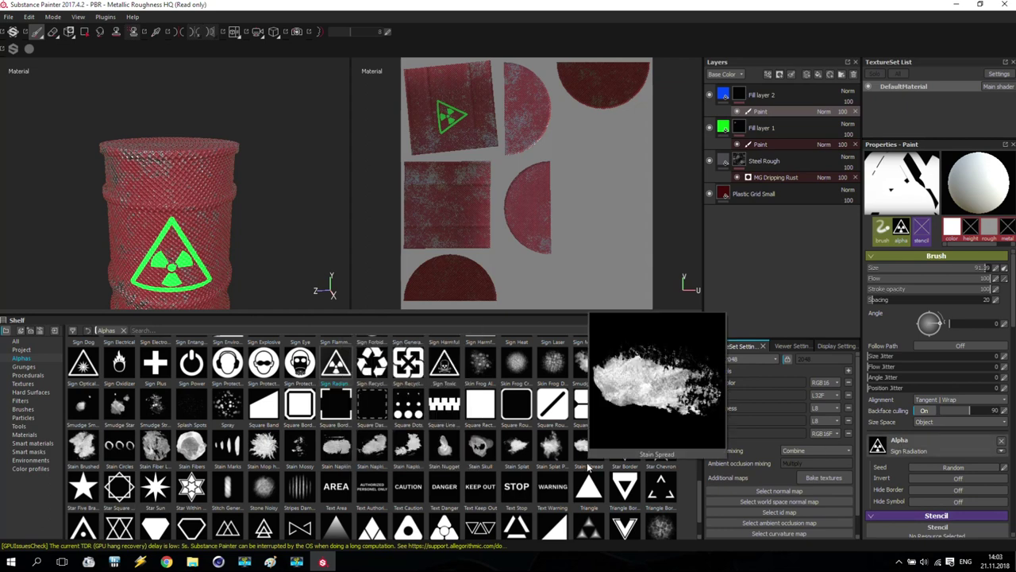
pyautogui.click(548, 451)
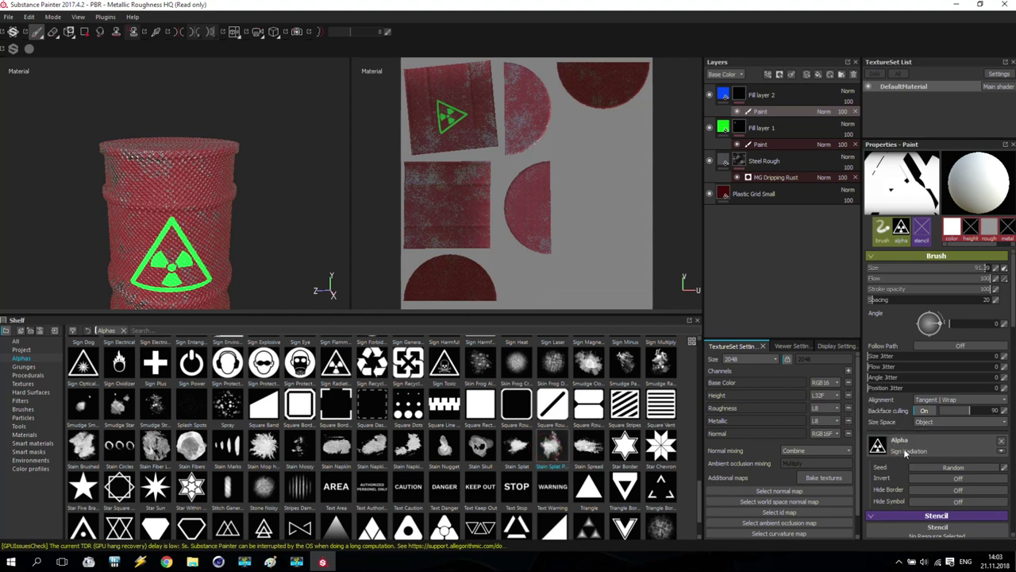
pyautogui.keyDown('alt'); pyautogui.moveTo(211, 186); pyautogui.dragTo(190, 139); pyautogui.keyUp('alt')
pyautogui.scroll(2, 187, 131)
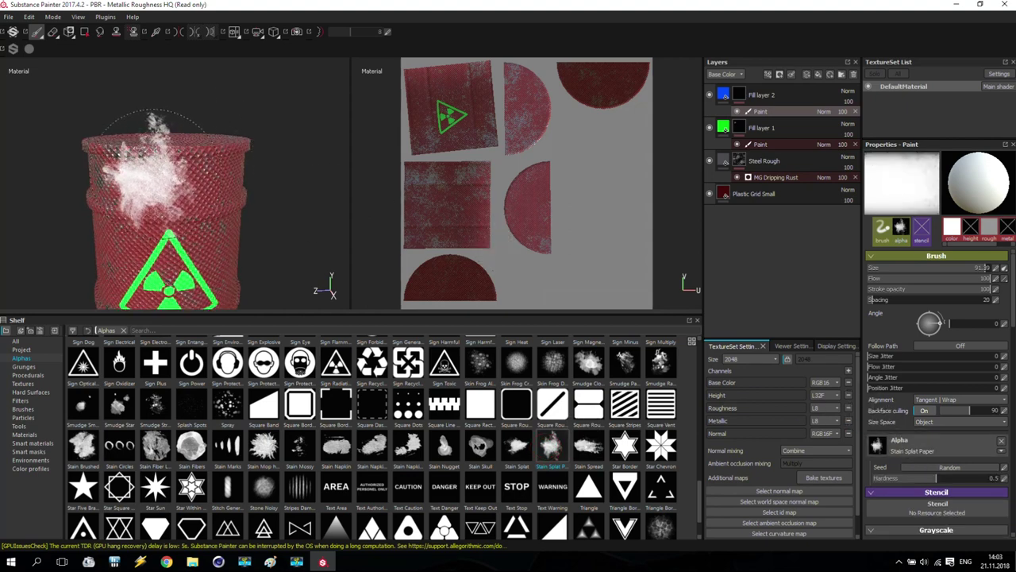
pyautogui.press('ctrl')
pyautogui.keyDown('ctrl'); pyautogui.moveTo(171, 175); pyautogui.dragTo(115, 175, button='right'); pyautogui.keyUp('ctrl')
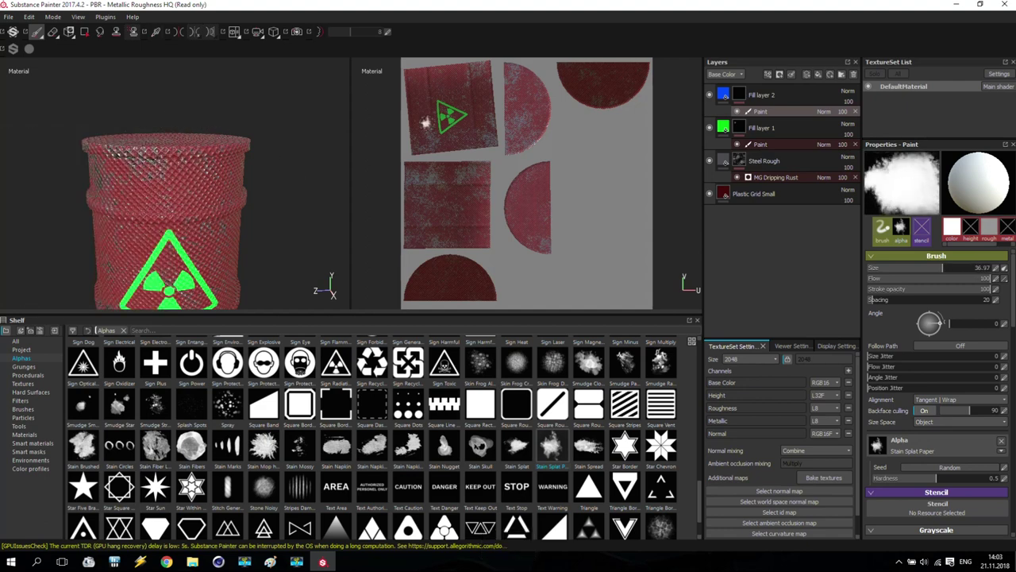
# Paint blue drips in the UV view along the upper-rim edge of the side island that carries the radiation sign.
pyautogui.scroll(-1, 497, 72)
pyautogui.scroll(2, 497, 72)
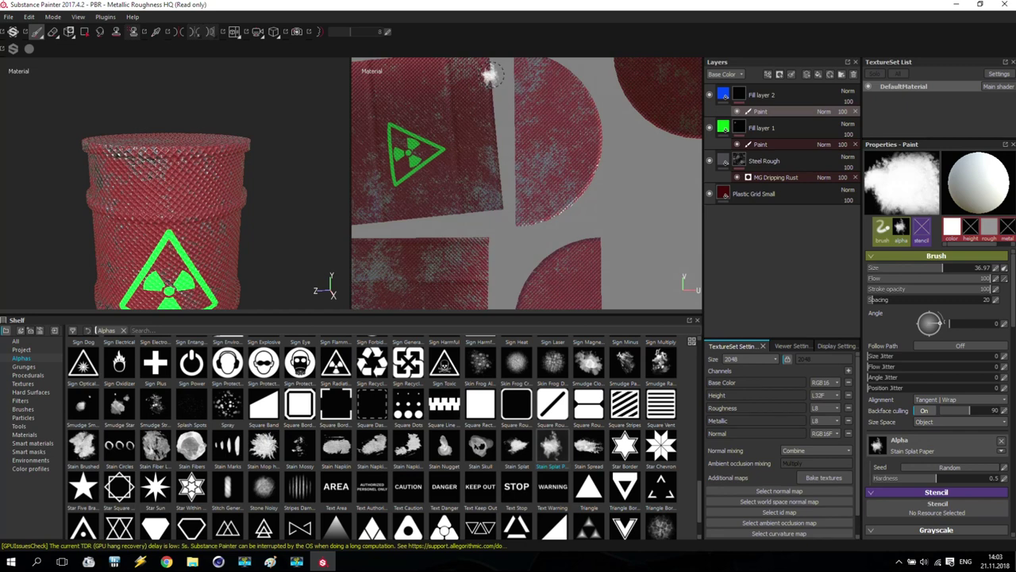
pyautogui.rightClick(505, 71)
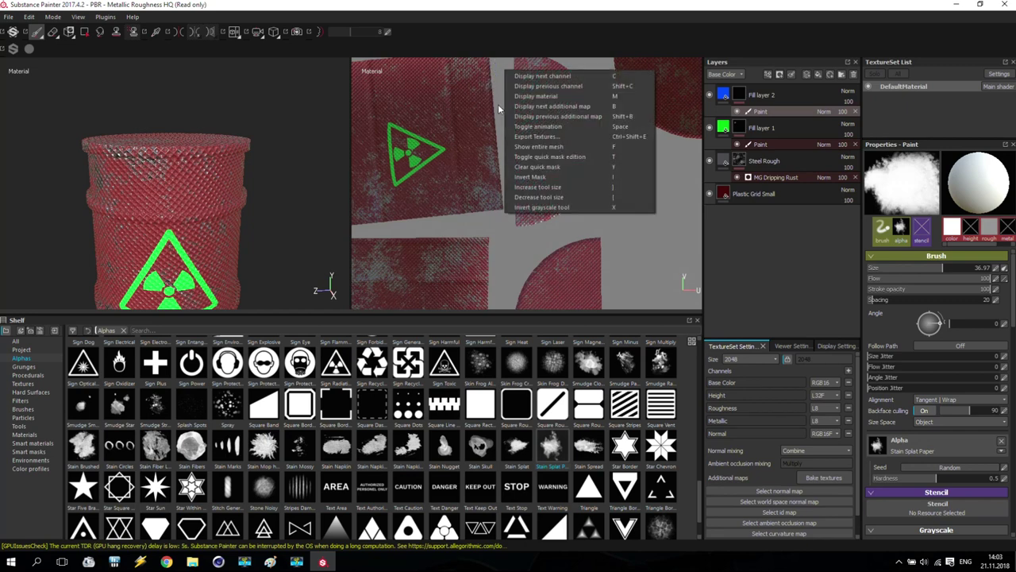
pyautogui.click(474, 75)
pyautogui.click(471, 97)
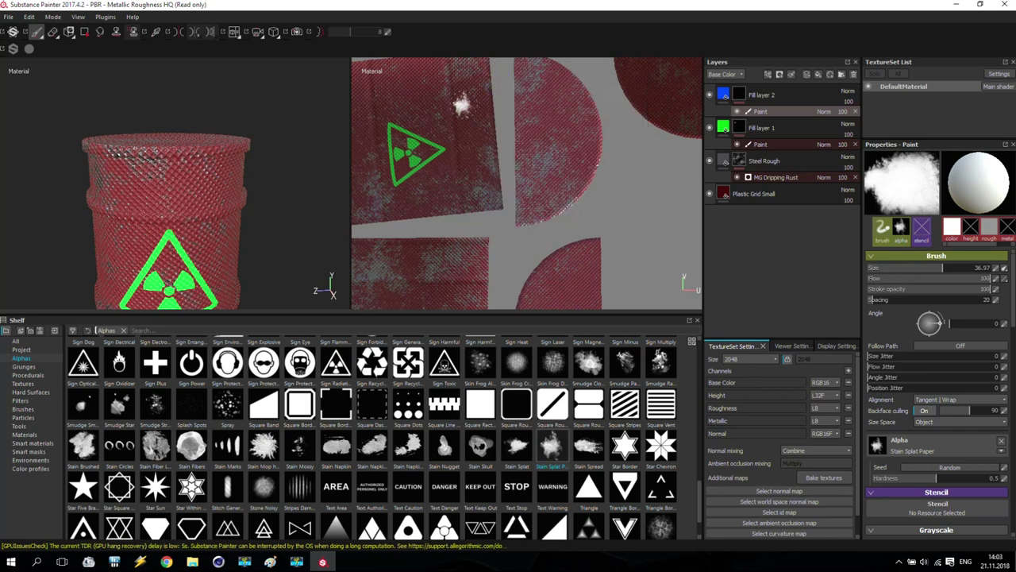
pyautogui.press('ctrl')
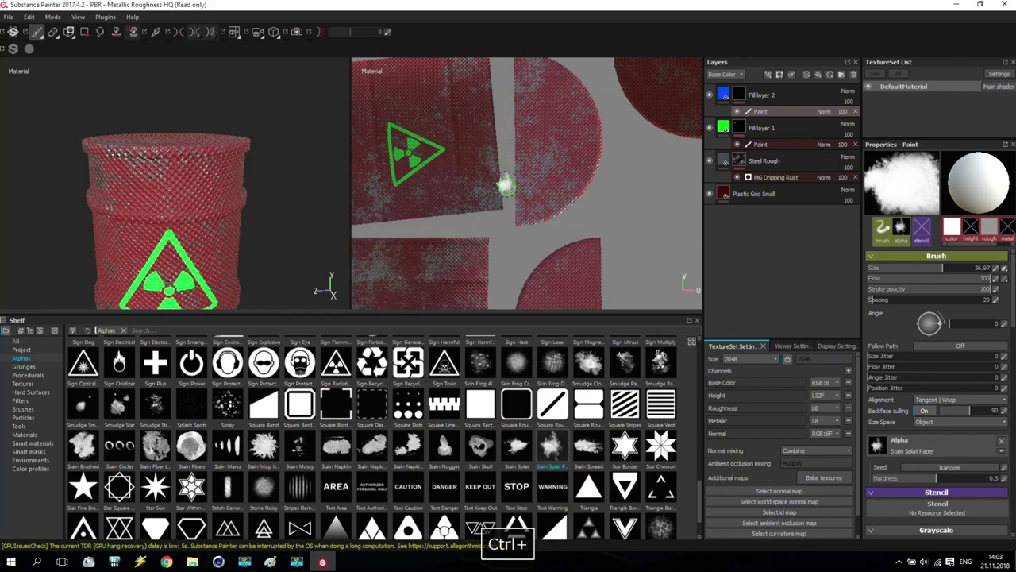
pyautogui.keyDown('alt'); pyautogui.moveTo(490, 91); pyautogui.dragTo(491, 168); pyautogui.keyUp('alt')
pyautogui.scroll(3, 490, 168)
pyautogui.scroll(3, 500, 115)
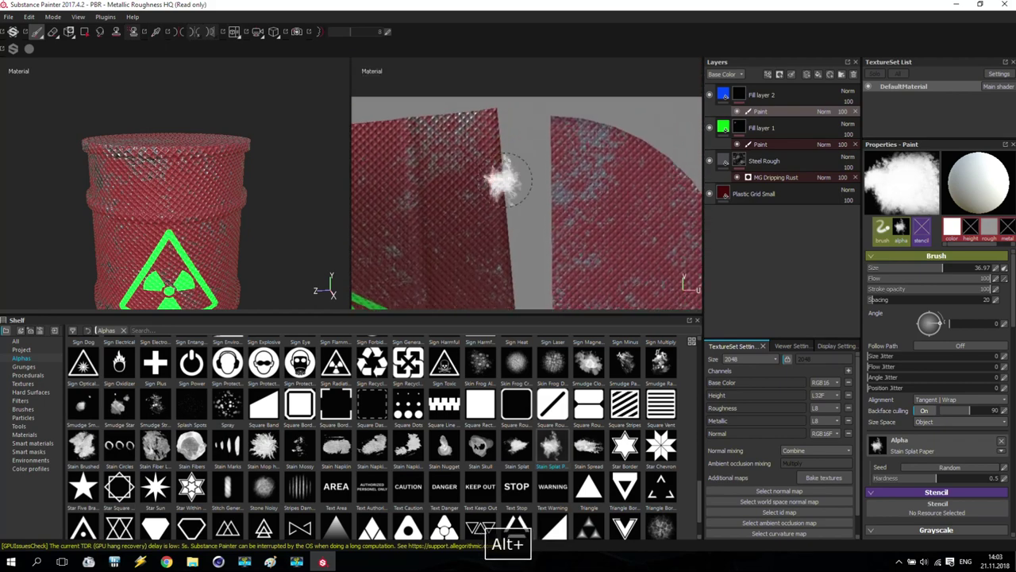
pyautogui.moveTo(493, 121)
pyautogui.mouseDown()
pyautogui.moveTo(498, 205)
pyautogui.moveTo(502, 155)
pyautogui.moveTo(501, 234)
pyautogui.moveTo(537, 219)
pyautogui.mouseUp()
pyautogui.moveTo(527, 102)
pyautogui.keyDown('alt'); pyautogui.mouseDown(button='middle')
pyautogui.moveTo(531, 93)
pyautogui.moveTo(508, 84)
pyautogui.mouseUp(button='middle'); pyautogui.keyUp('alt')
pyautogui.moveTo(509, 84)
pyautogui.mouseDown()
pyautogui.moveTo(519, 106)
pyautogui.moveTo(470, 141)
pyautogui.moveTo(520, 145)
pyautogui.moveTo(524, 111)
pyautogui.moveTo(528, 208)
pyautogui.moveTo(446, 234)
pyautogui.moveTo(470, 211)
pyautogui.moveTo(490, 242)
pyautogui.moveTo(535, 203)
pyautogui.mouseUp()
# Paint matching blue drips along the upper edge of the second side island in the UV view.
pyautogui.moveTo(532, 264)
pyautogui.keyDown('alt'); pyautogui.mouseDown(button='middle')
pyautogui.moveTo(513, 243)
pyautogui.moveTo(503, 290)
pyautogui.moveTo(532, 265)
pyautogui.moveTo(535, 82)
pyautogui.mouseUp(button='middle'); pyautogui.keyUp('alt')
pyautogui.keyDown('alt'); pyautogui.moveTo(540, 130); pyautogui.dragTo(424, 172, button='right'); pyautogui.keyUp('alt')
pyautogui.moveTo(424, 172)
pyautogui.mouseDown()
pyautogui.moveTo(478, 169)
pyautogui.moveTo(491, 204)
pyautogui.moveTo(512, 162)
pyautogui.moveTo(515, 183)
pyautogui.moveTo(504, 167)
pyautogui.moveTo(494, 173)
pyautogui.moveTo(570, 173)
pyautogui.moveTo(584, 196)
pyautogui.mouseUp()
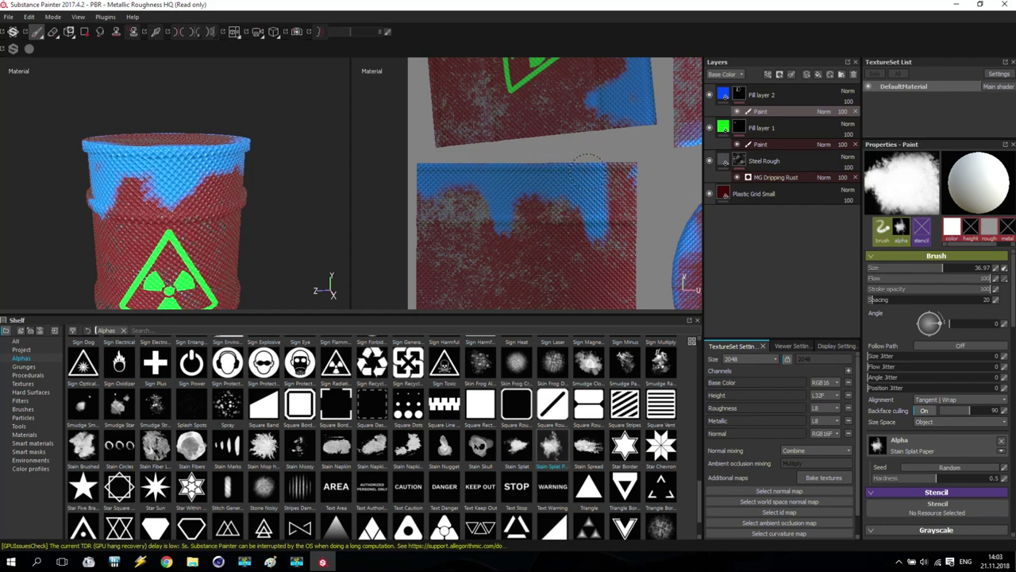
# Cover the lid's lower half-circle island with blue paint in the UV view.
pyautogui.scroll(3, 274, 203)
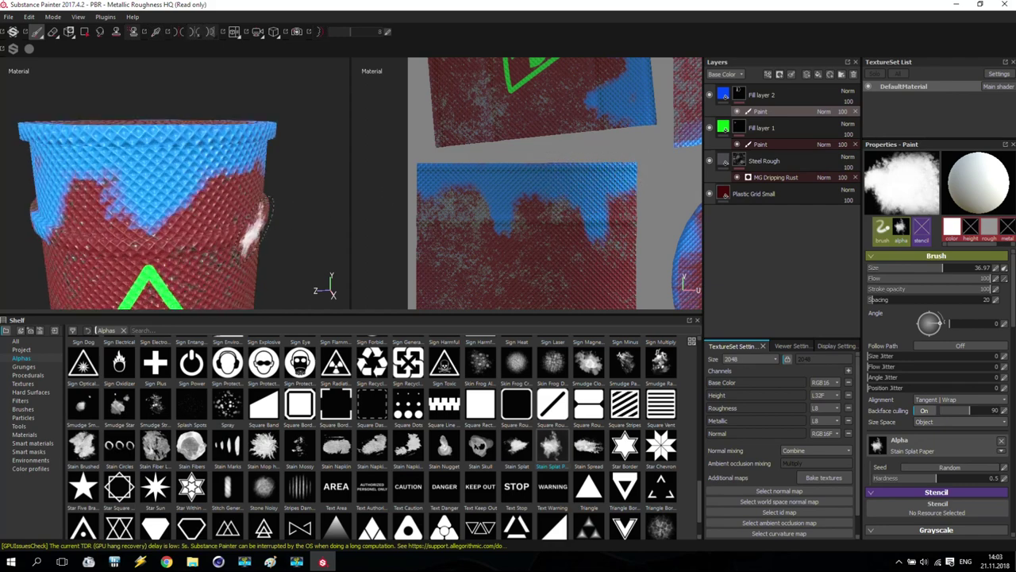
pyautogui.scroll(-4, 270, 175)
pyautogui.keyDown('alt'); pyautogui.moveTo(270, 119); pyautogui.dragTo(229, 215); pyautogui.keyUp('alt')
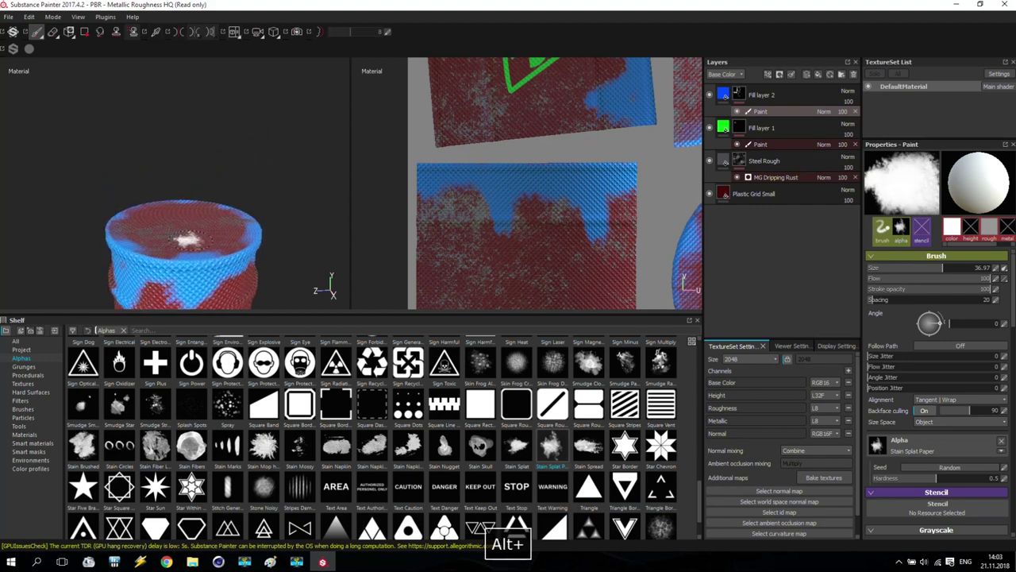
pyautogui.scroll(2, 601, 181)
pyautogui.scroll(-4, 594, 186)
pyautogui.keyDown('alt'); pyautogui.moveTo(594, 186); pyautogui.dragTo(562, 157, button='middle'); pyautogui.keyUp('alt')
pyautogui.moveTo(562, 157)
pyautogui.mouseDown()
pyautogui.moveTo(534, 173)
pyautogui.moveTo(548, 199)
pyautogui.moveTo(539, 219)
pyautogui.moveTo(523, 220)
pyautogui.moveTo(567, 279)
pyautogui.moveTo(568, 162)
pyautogui.moveTo(504, 287)
pyautogui.mouseUp()
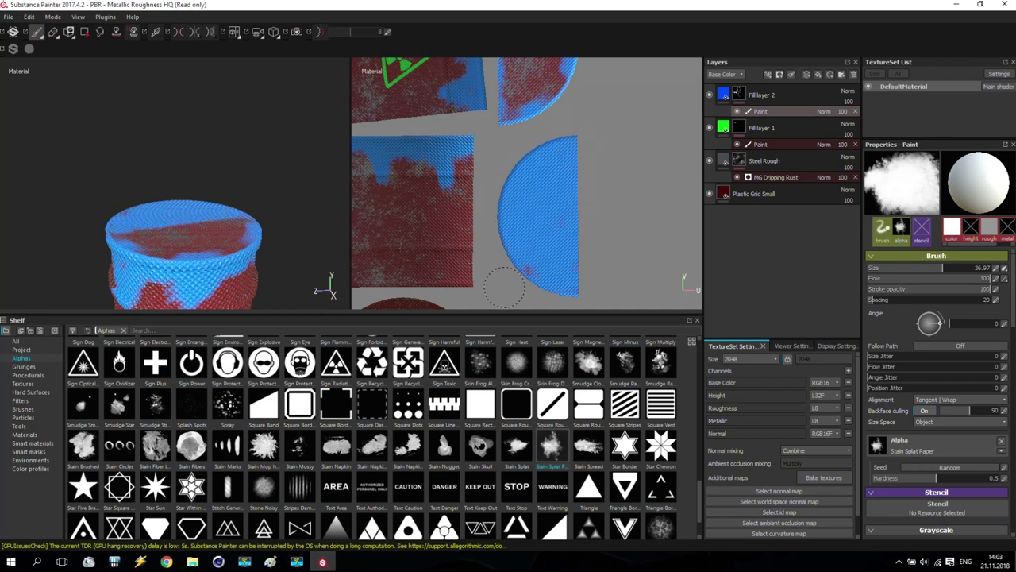
# Touch up the upper half-circle lid island with blue paint in the UV view and check the drum's signed side.
pyautogui.keyDown('alt'); pyautogui.moveTo(585, 102); pyautogui.dragTo(544, 129, button='right'); pyautogui.keyUp('alt')
pyautogui.moveTo(550, 110)
pyautogui.mouseDown()
pyautogui.moveTo(552, 140)
pyautogui.moveTo(550, 125)
pyautogui.moveTo(556, 139)
pyautogui.moveTo(572, 123)
pyautogui.moveTo(566, 148)
pyautogui.moveTo(560, 100)
pyautogui.mouseUp()
pyautogui.keyDown('alt'); pyautogui.moveTo(215, 232); pyautogui.dragTo(243, 208); pyautogui.keyUp('alt')
pyautogui.scroll(3, 224, 206)
pyautogui.scroll(3, 243, 208)
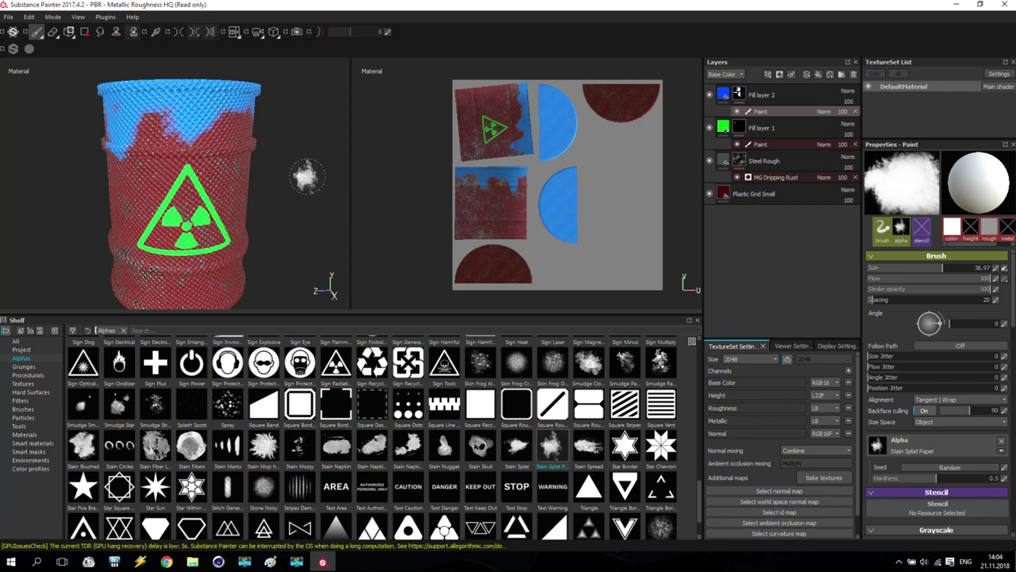
# Open the texture export and browse for an export folder to D:\000 New Game\Tutorial.
pyautogui.click(8, 18)
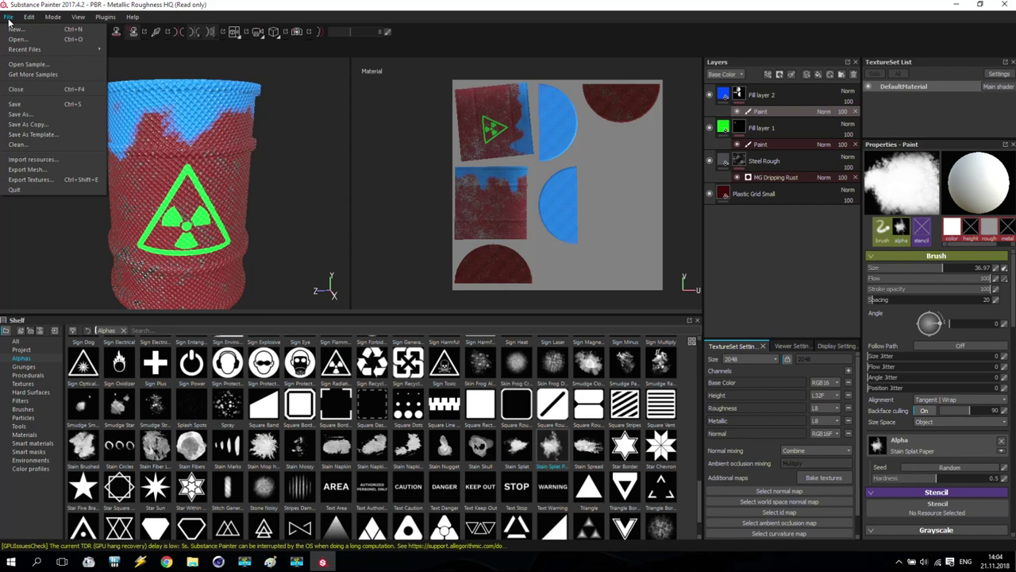
pyautogui.click(31, 179)
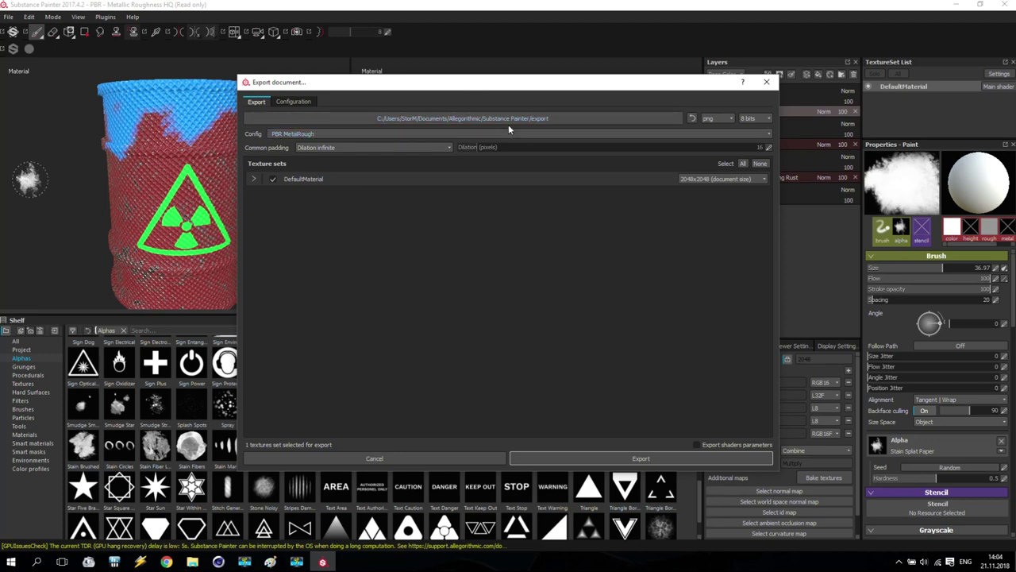
pyautogui.click(666, 118)
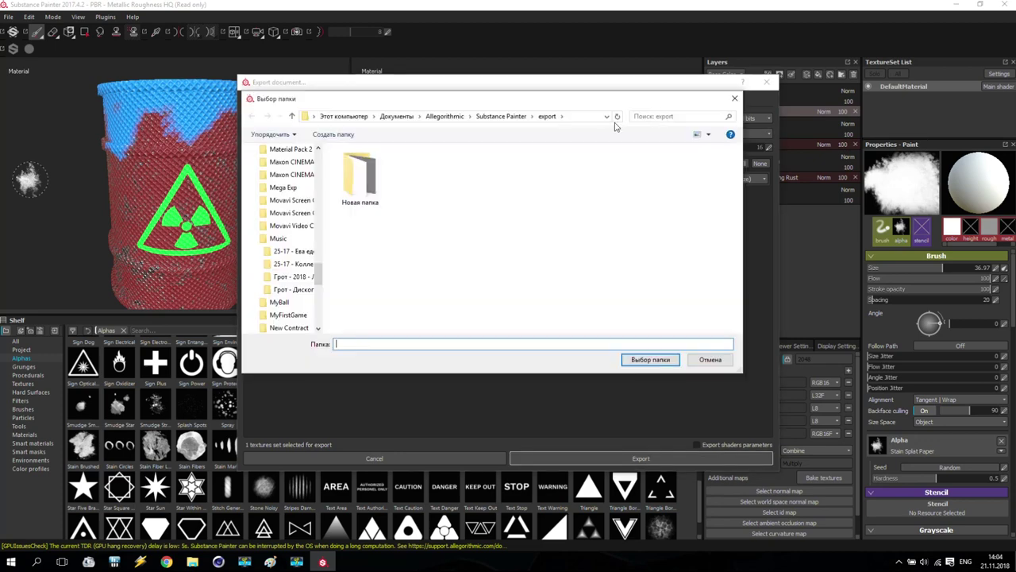
pyautogui.moveTo(318, 270); pyautogui.dragTo(318, 159)
pyautogui.click(287, 179)
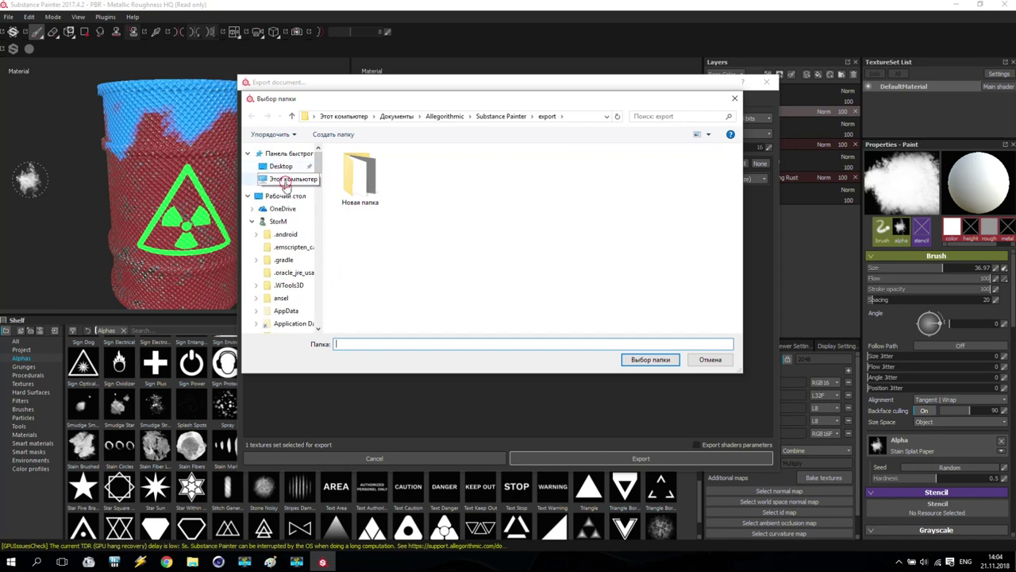
pyautogui.click(521, 244)
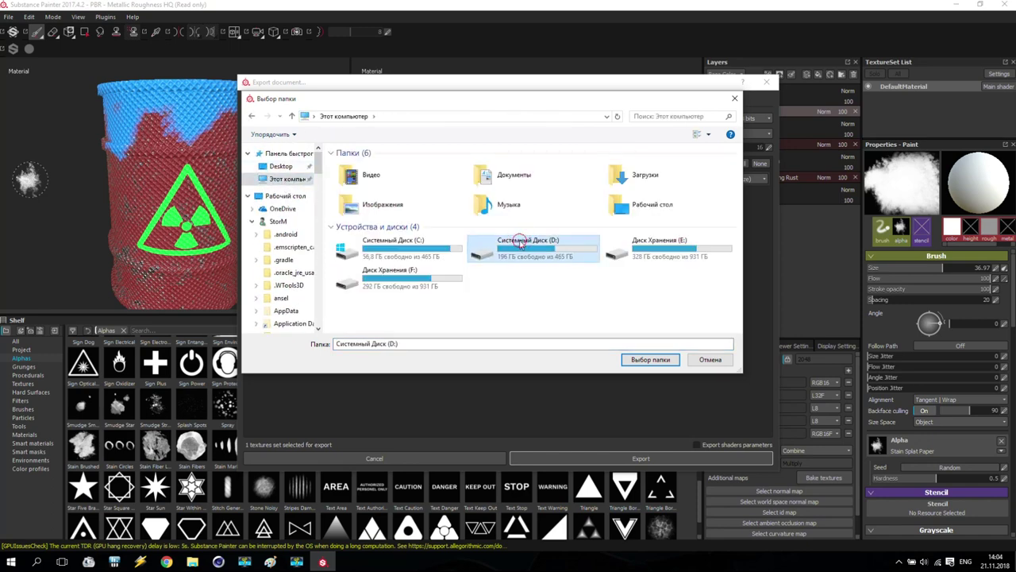
pyautogui.doubleClick(520, 242)
pyautogui.click(367, 178)
pyautogui.doubleClick(401, 178)
pyautogui.click(360, 176)
pyautogui.doubleClick(368, 184)
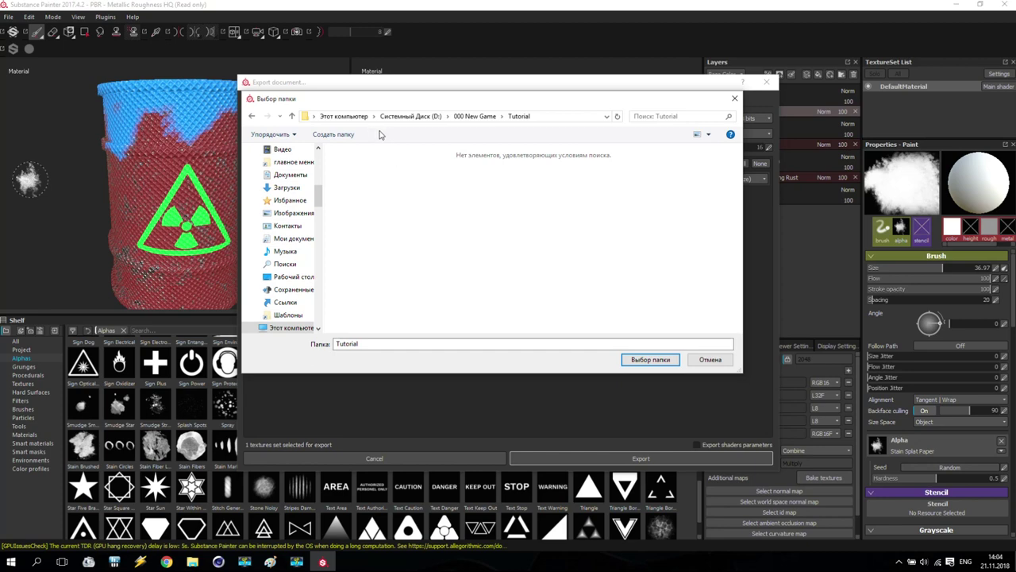
# Create a folder named Drum as the export destination and export the DefaultMaterial texture set into it.
pyautogui.click(333, 135)
pyautogui.write('Drum')
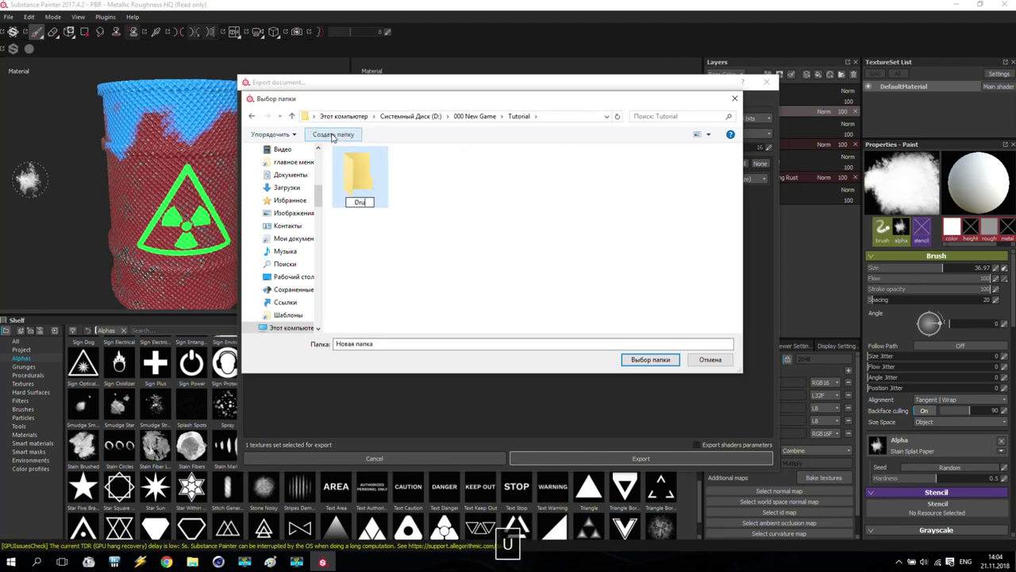
pyautogui.click(390, 238)
pyautogui.click(647, 362)
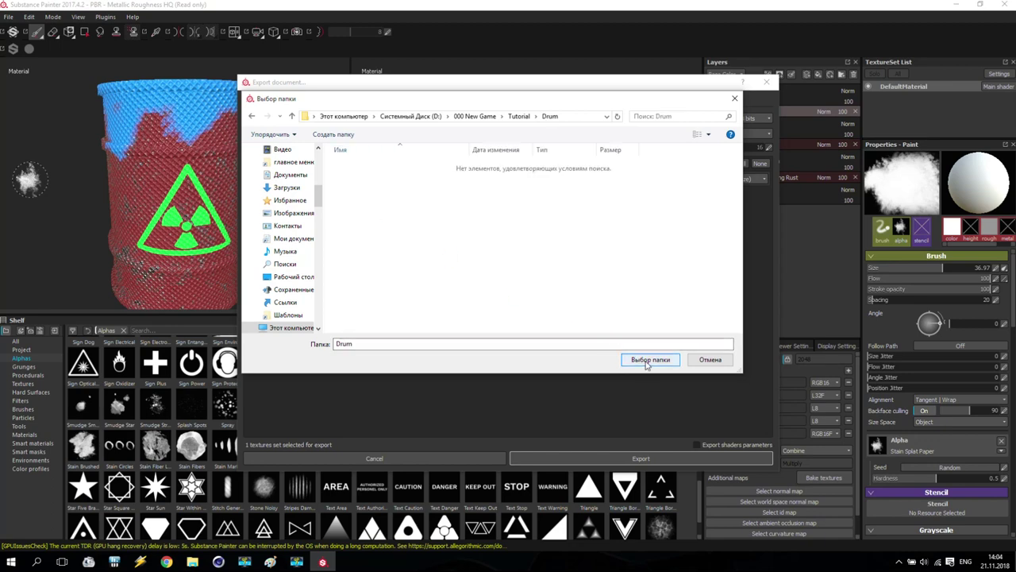
pyautogui.click(649, 360)
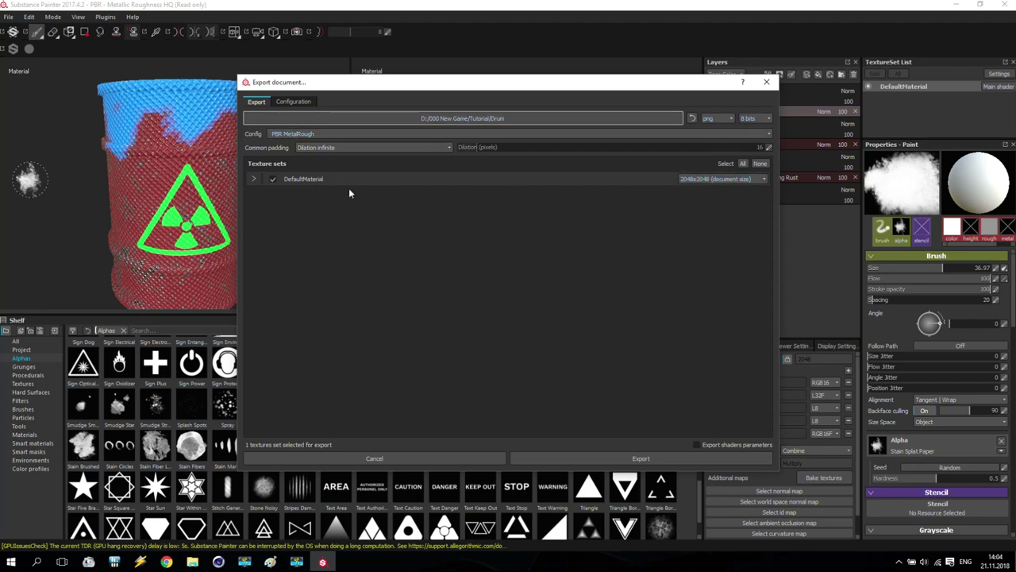
pyautogui.click(658, 458)
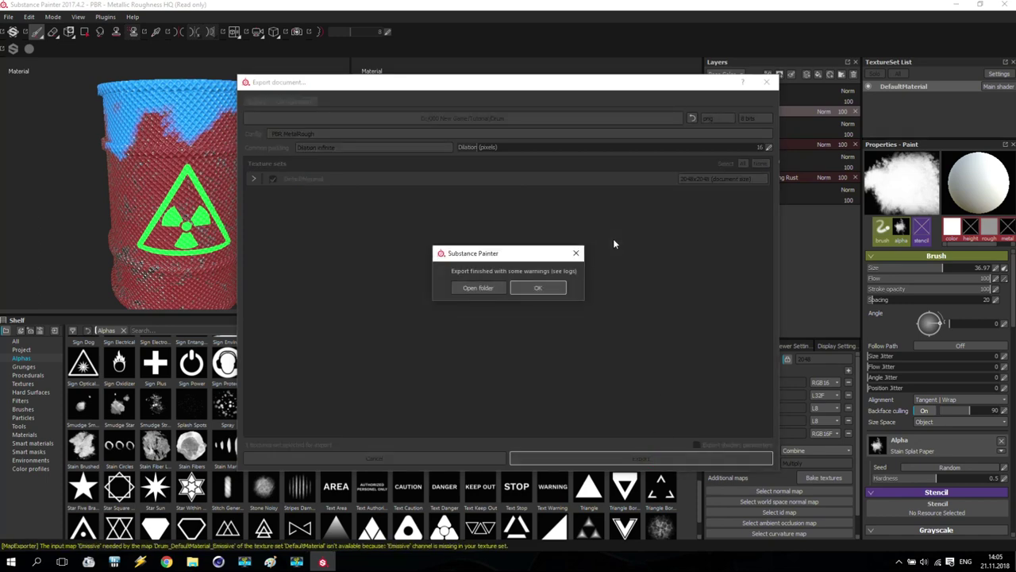
pyautogui.click(531, 287)
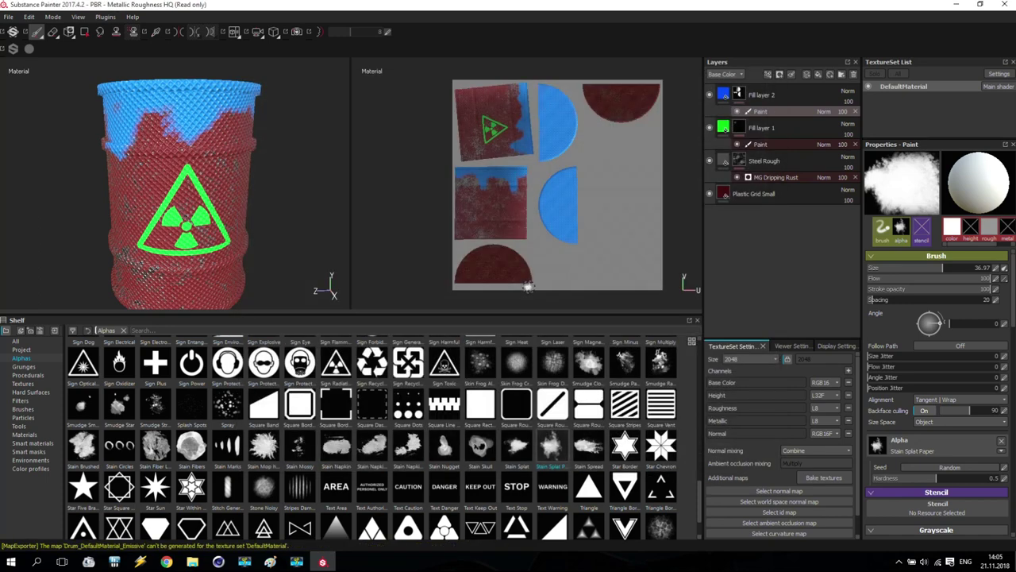
# Switch to Cinema 4D, restore the Startup (User) layout and return the drum from edge editing to Model mode.
pyautogui.click(218, 562)
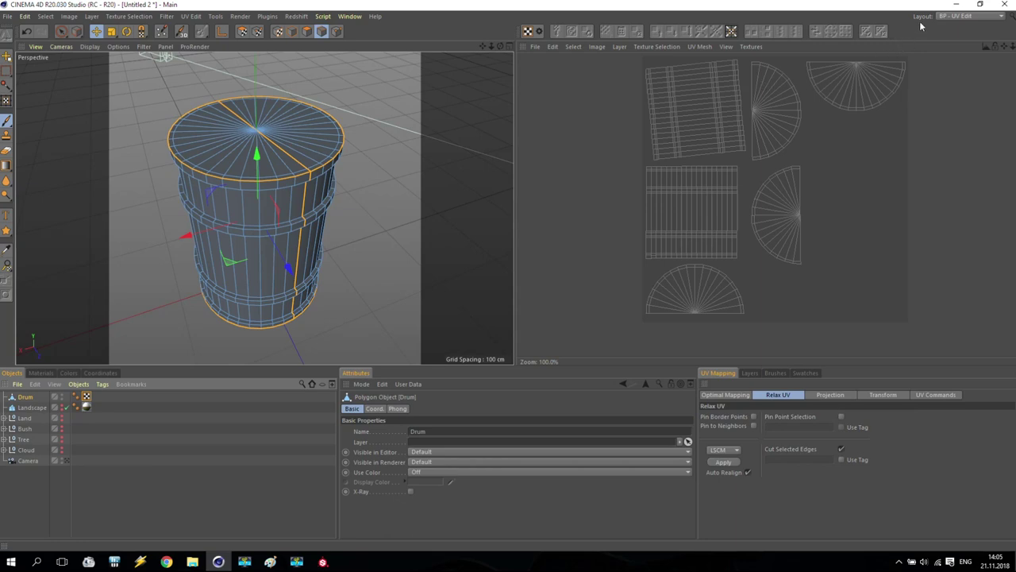
pyautogui.click(945, 17)
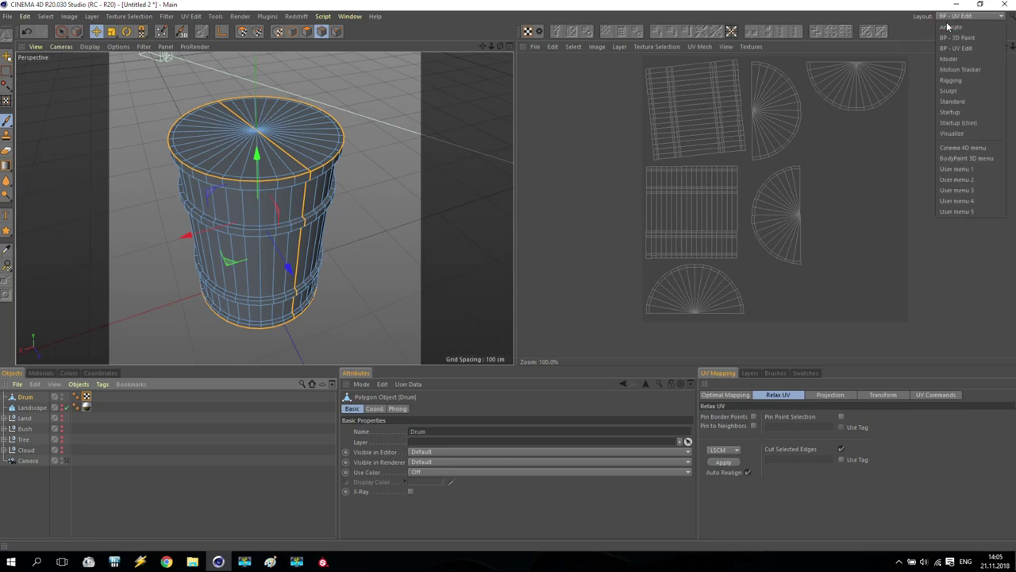
pyautogui.click(962, 122)
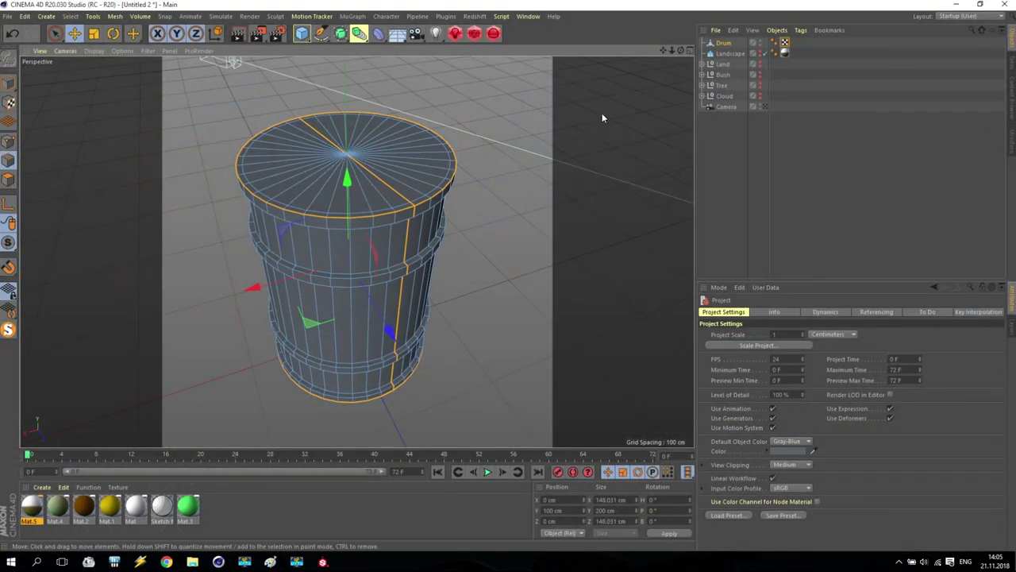
pyautogui.click(76, 150)
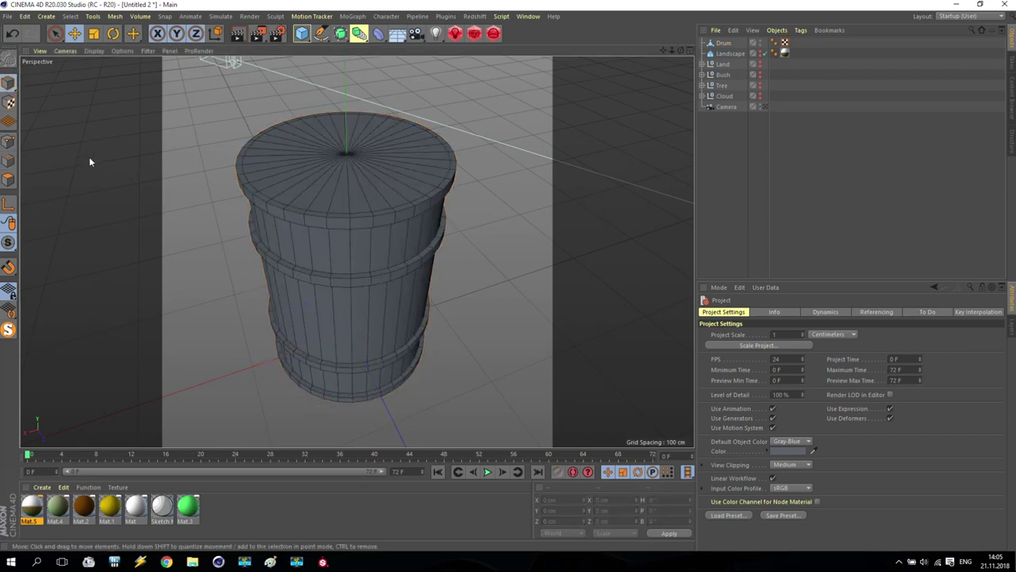
# Create a new material on the Drum object and turn off its Reflectance channel.
pyautogui.doubleClick(204, 509)
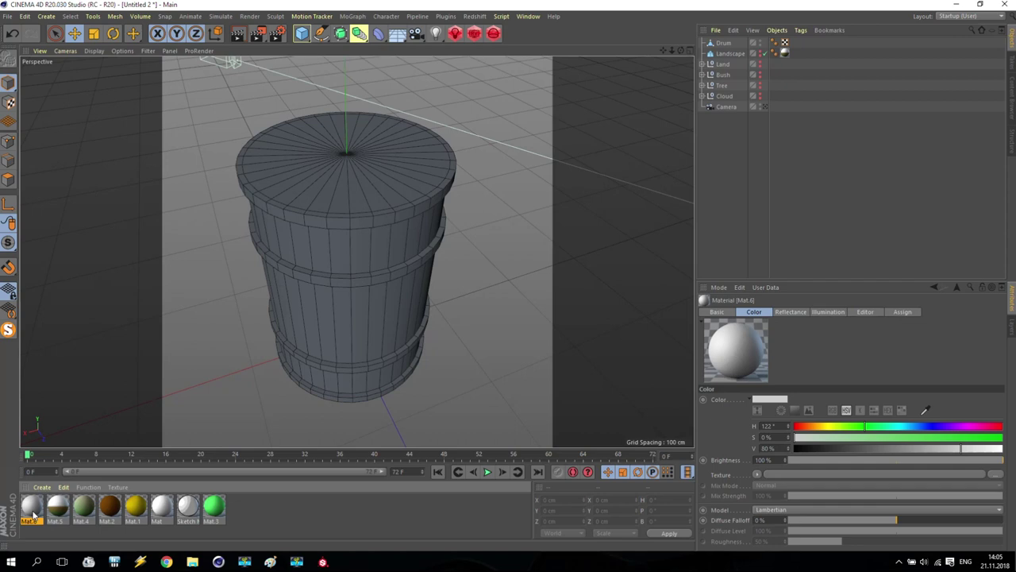
pyautogui.moveTo(34, 509); pyautogui.dragTo(725, 44)
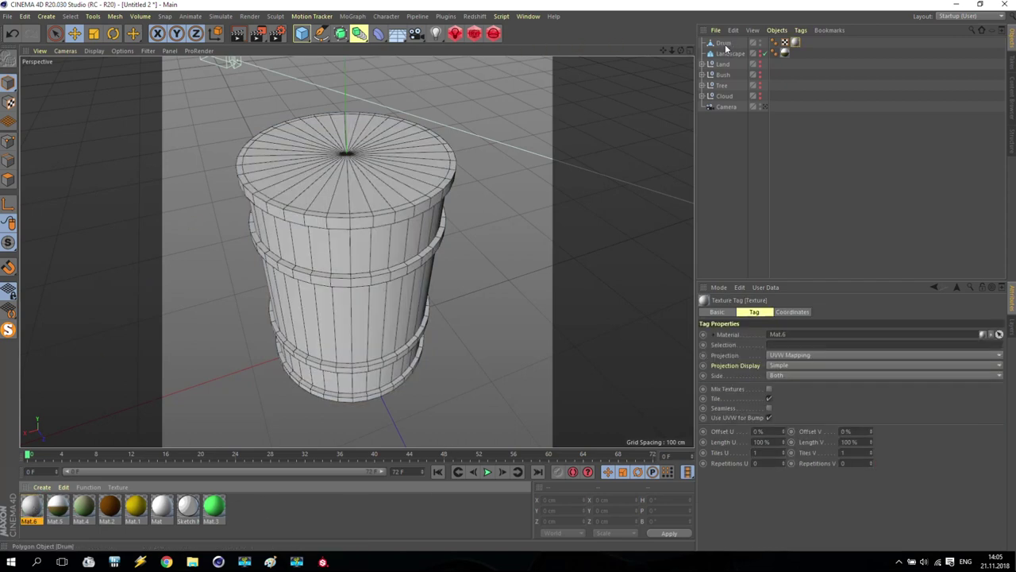
pyautogui.click(34, 509)
pyautogui.doubleClick(34, 509)
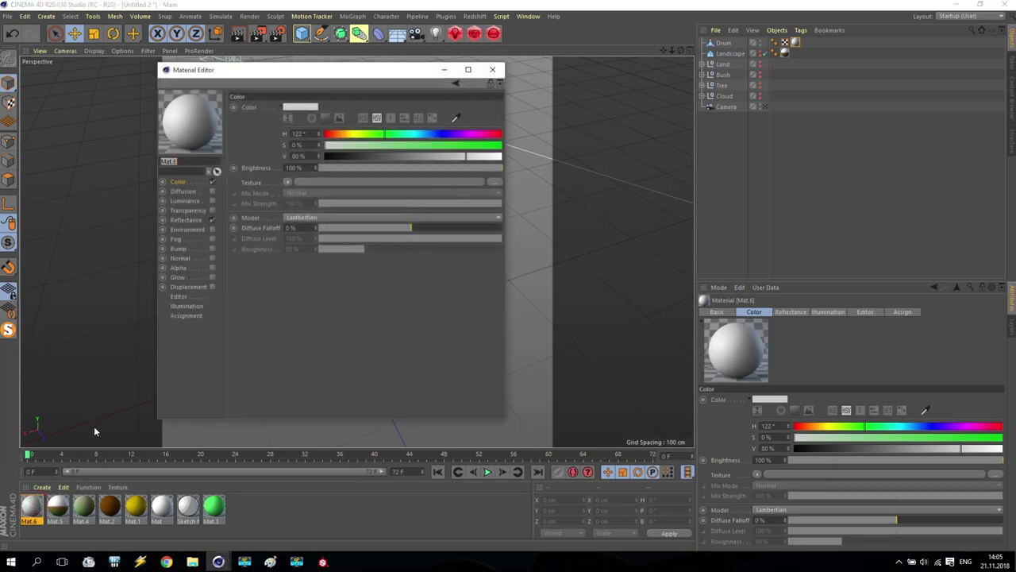
pyautogui.click(212, 220)
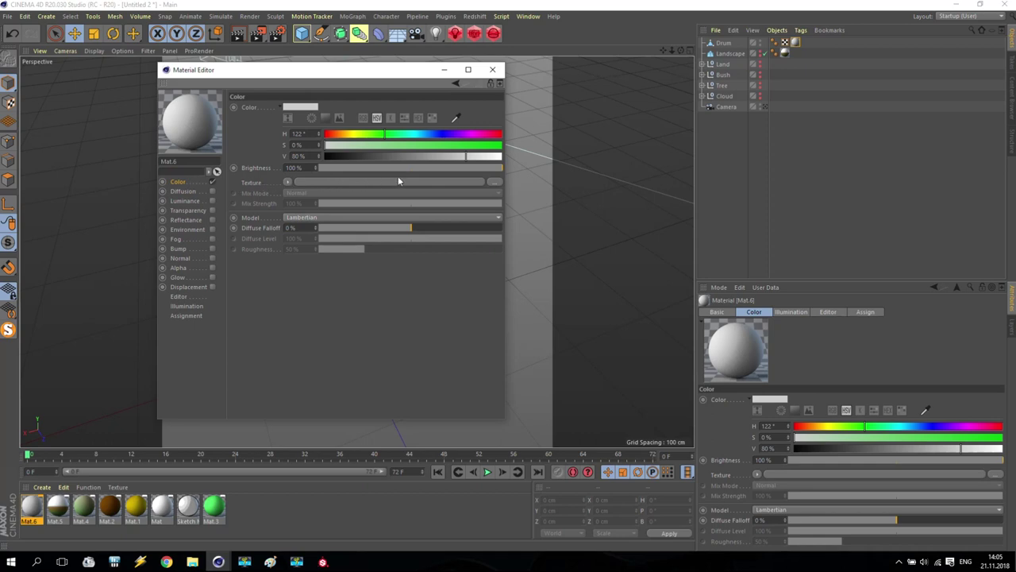
# Load Drum_DefaultMaterial_BaseColor.png from the Tutorial\Drum folder as the material's color texture, without copying it to the project location.
pyautogui.click(494, 184)
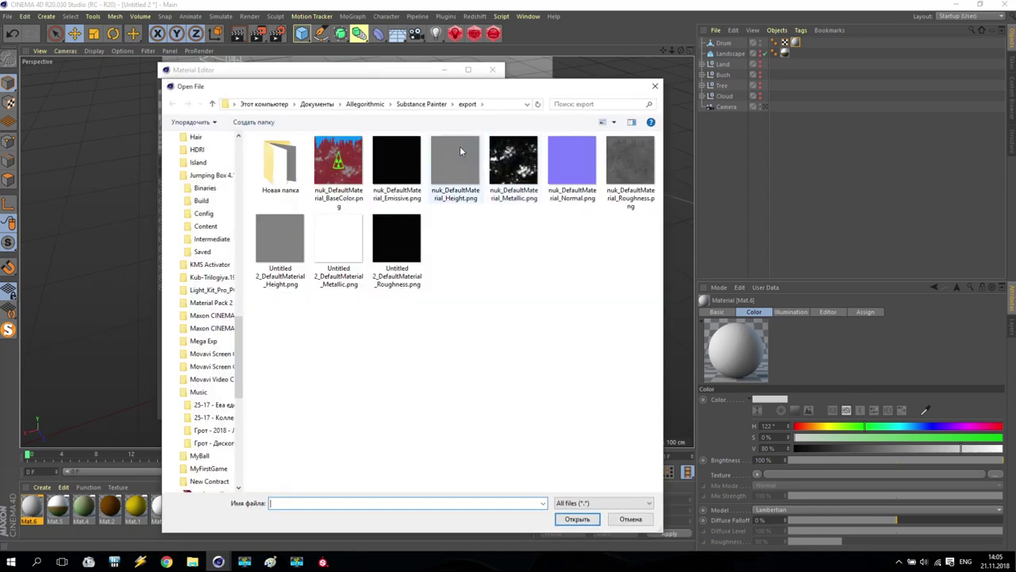
pyautogui.moveTo(241, 335); pyautogui.dragTo(238, 159)
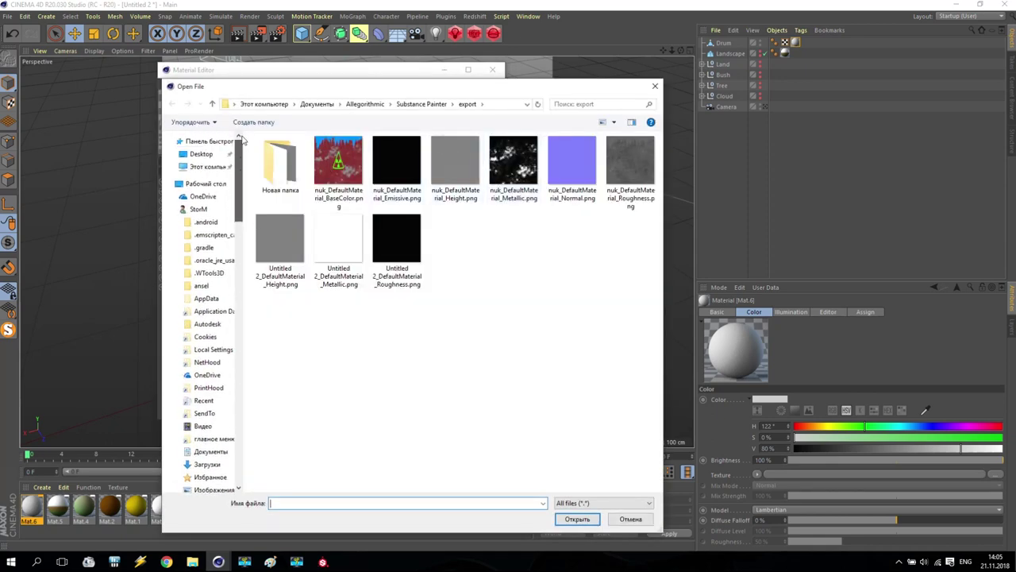
pyautogui.click(206, 167)
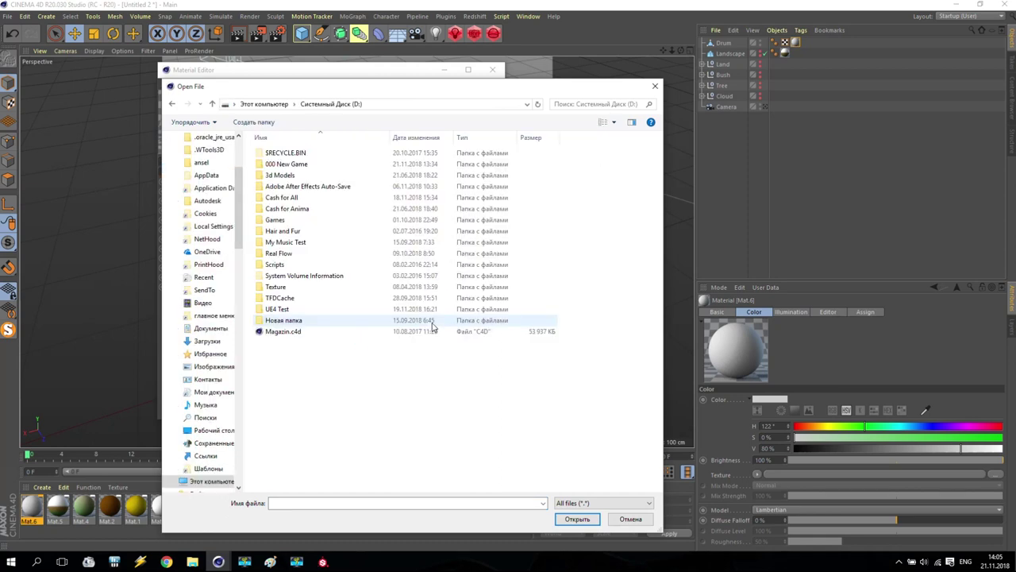
pyautogui.doubleClick(298, 163)
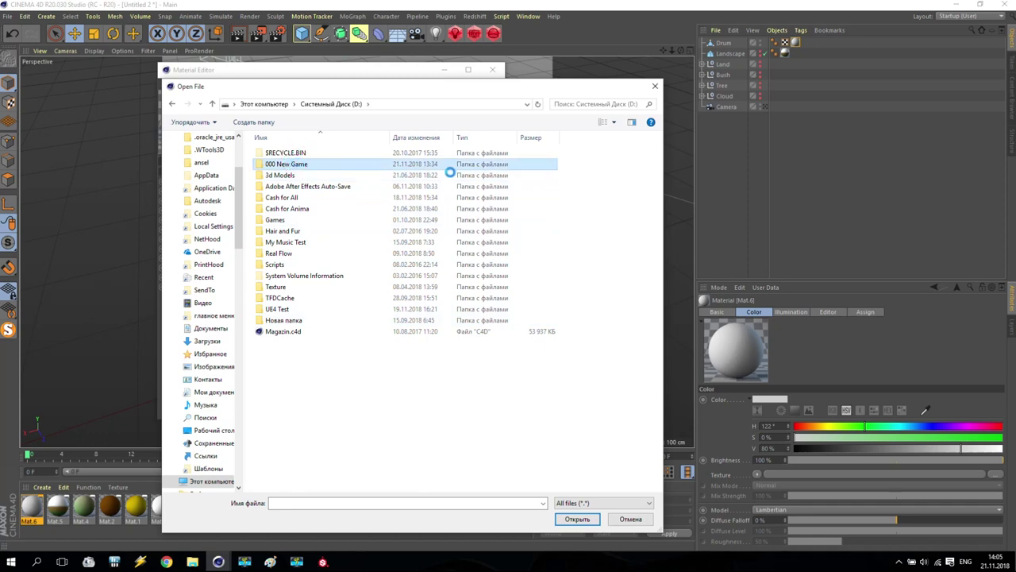
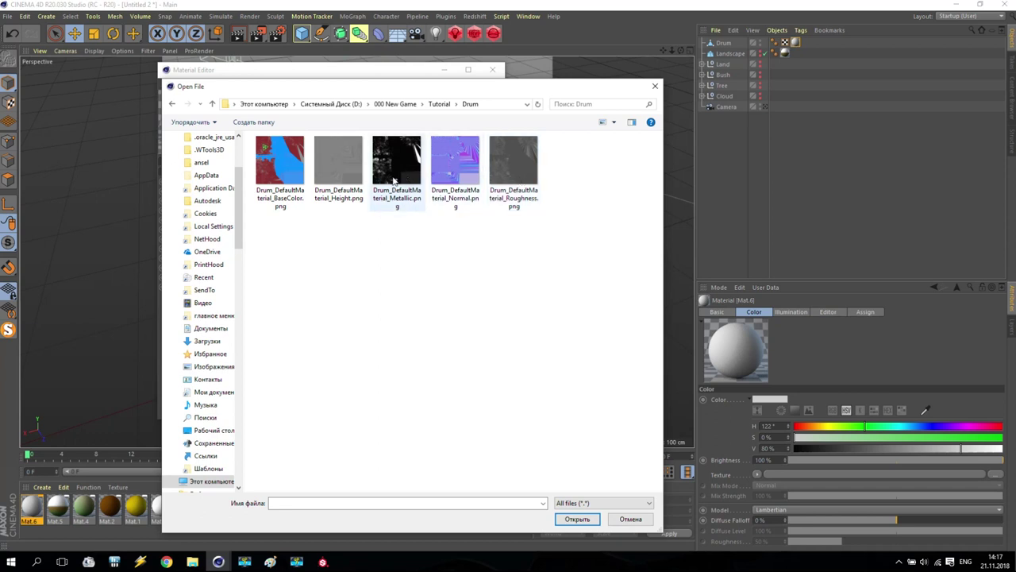
pyautogui.click(292, 183)
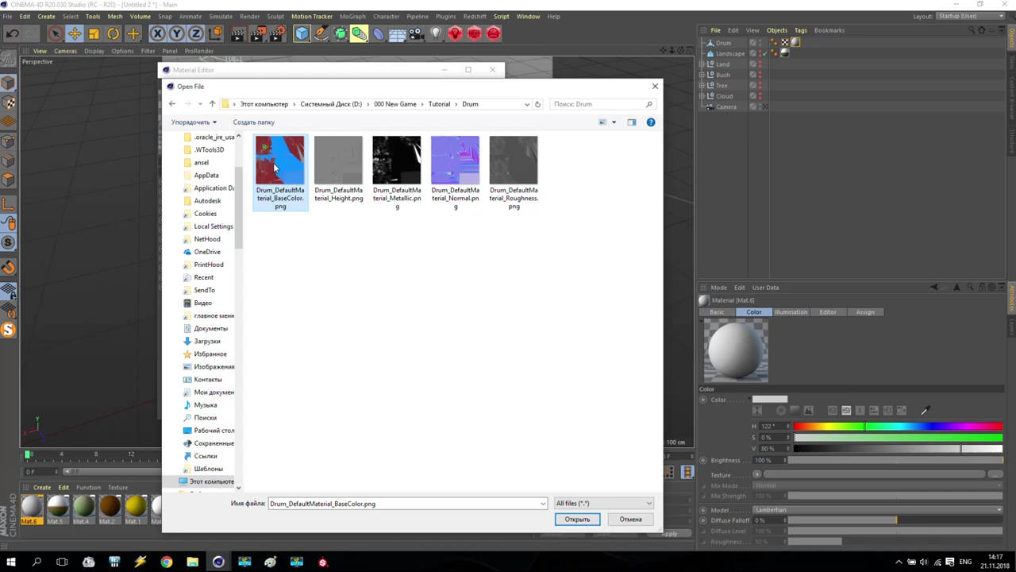
pyautogui.click(573, 519)
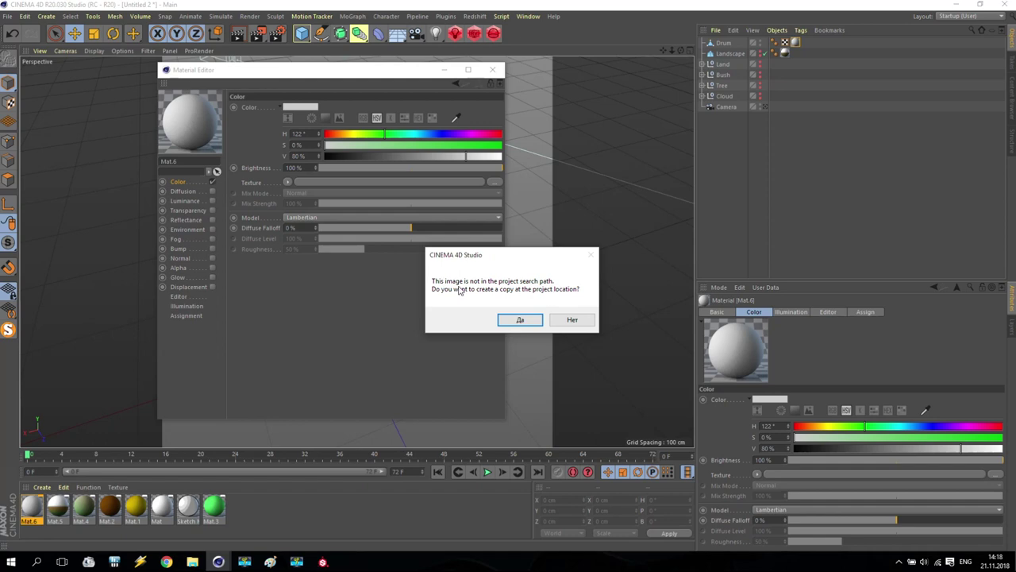
pyautogui.click(568, 319)
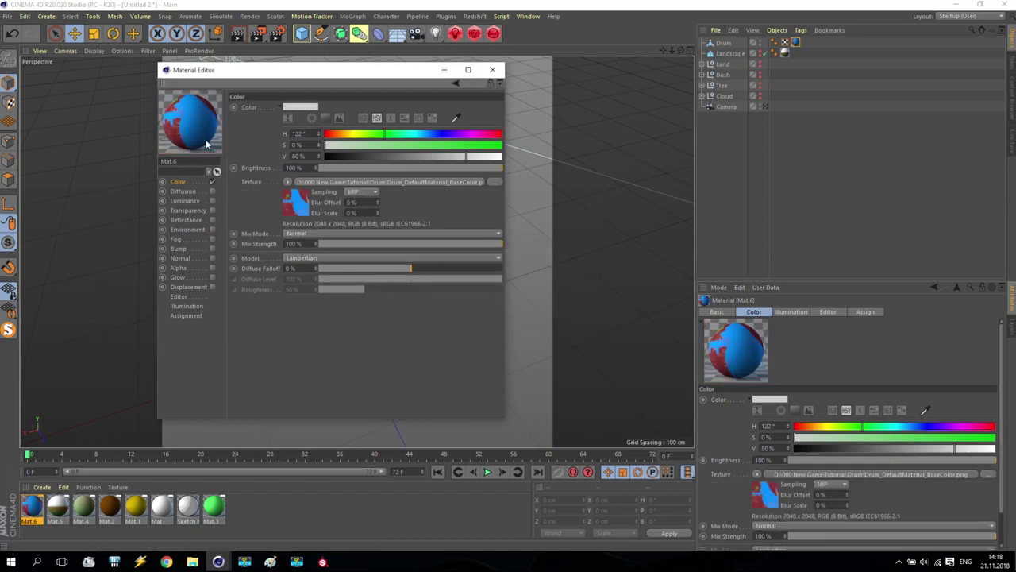
pyautogui.click(492, 70)
# Inspect the textured drum, look through the scene's Camera and straighten its tilted front view.
pyautogui.keyDown('alt'); pyautogui.moveTo(358, 258); pyautogui.dragTo(516, 182); pyautogui.keyUp('alt')
pyautogui.keyDown('alt'); pyautogui.moveTo(295, 301); pyautogui.dragTo(381, 208); pyautogui.keyUp('alt')
pyautogui.click(725, 108)
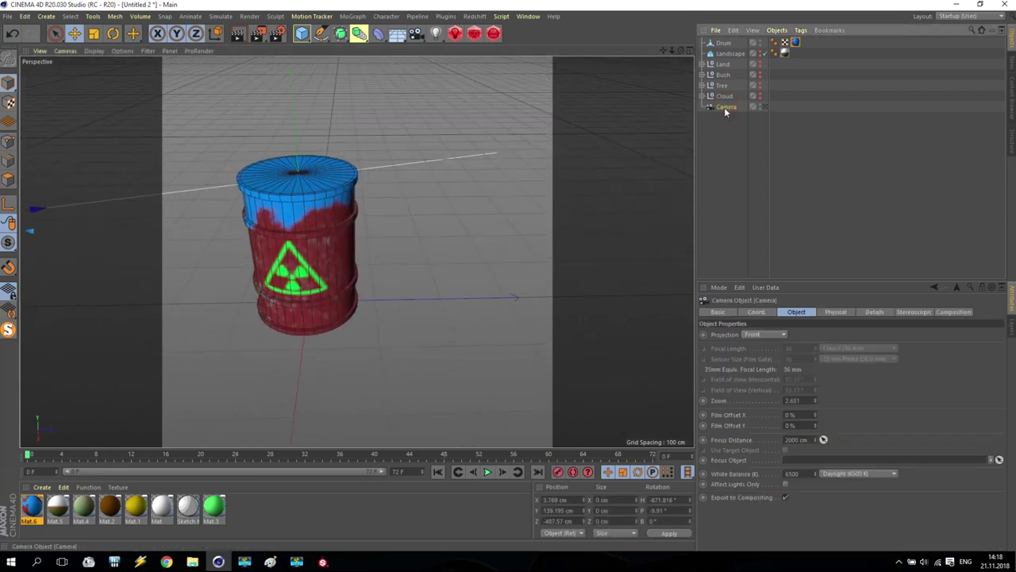
pyautogui.click(765, 107)
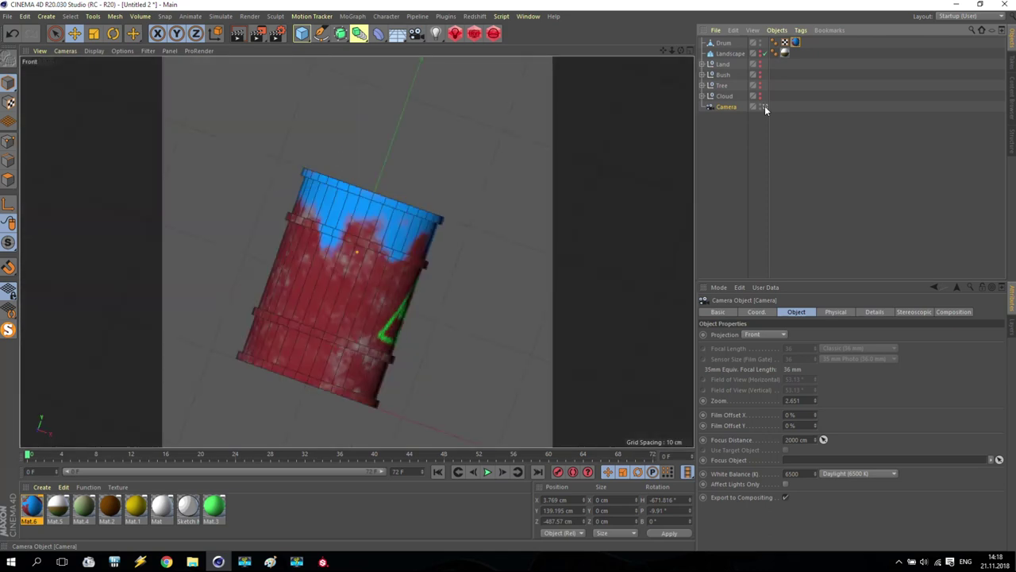
pyautogui.keyDown('alt'); pyautogui.moveTo(426, 230); pyautogui.dragTo(452, 267); pyautogui.keyUp('alt')
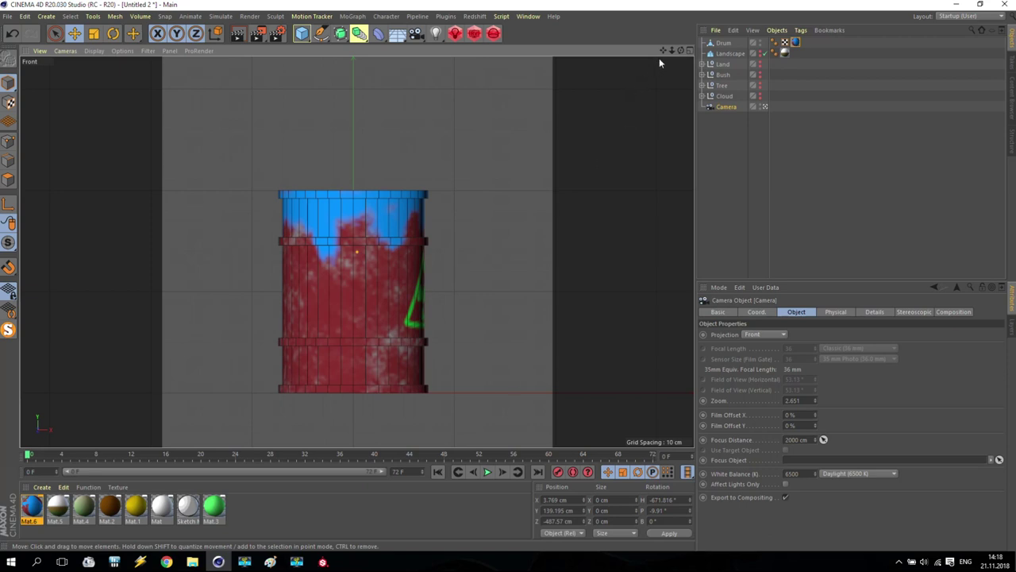
# Rotate the Drum object about its vertical axis to a heading of about -70.4° so the radiation sign faces the camera.
pyautogui.click(723, 42)
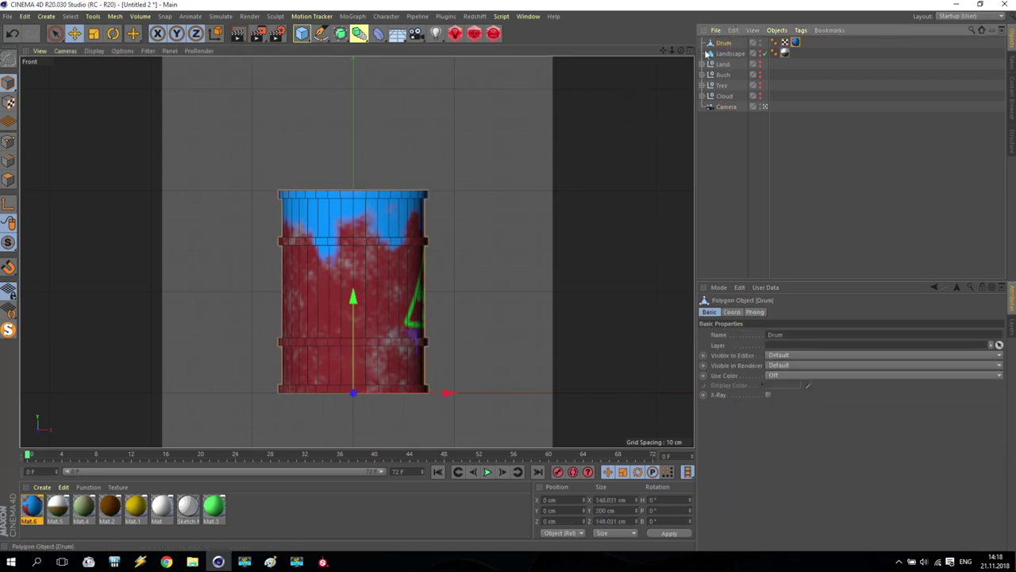
pyautogui.press('r')
pyautogui.moveTo(368, 389); pyautogui.dragTo(280, 382)
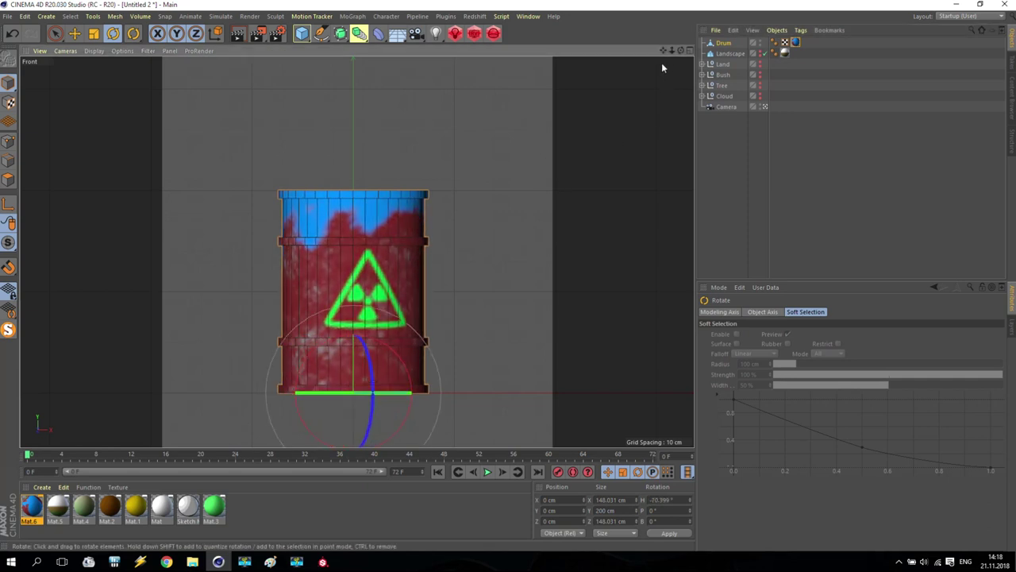
# Set the render output size to 512 × 512 pixels.
pyautogui.moveTo(663, 50); pyautogui.dragTo(660, 89)
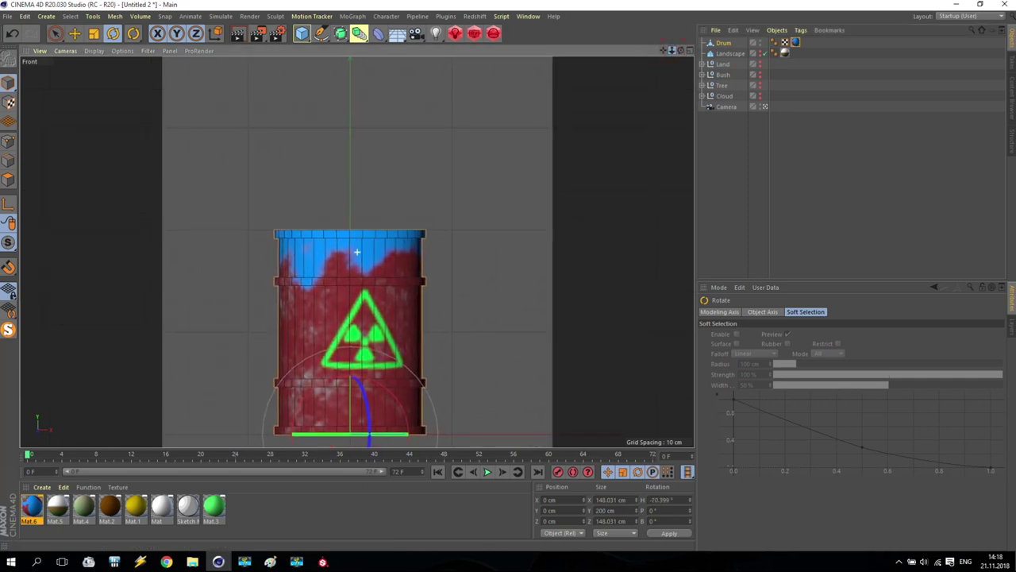
pyautogui.scroll(3, 356, 252)
pyautogui.click(277, 34)
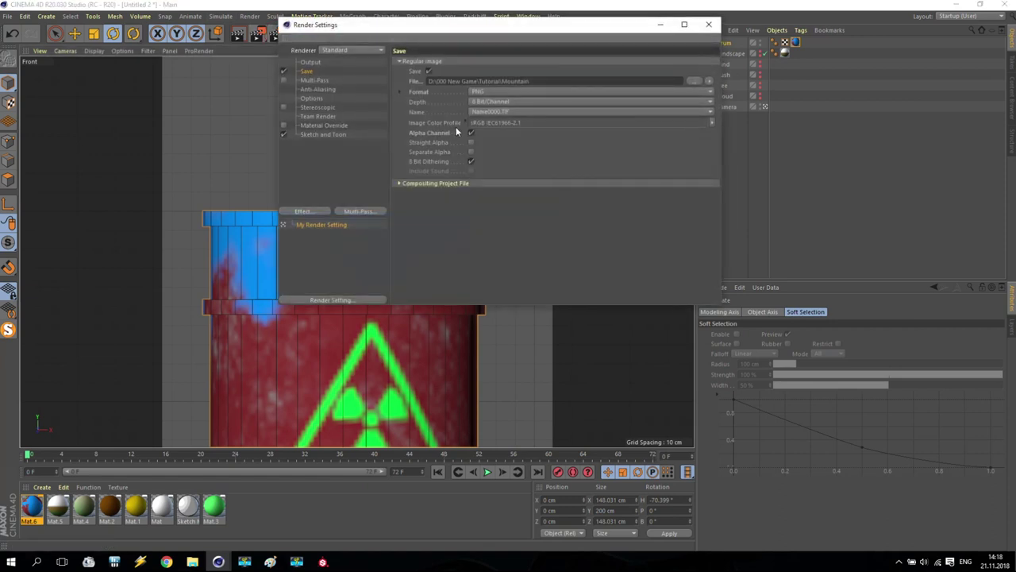
pyautogui.click(314, 63)
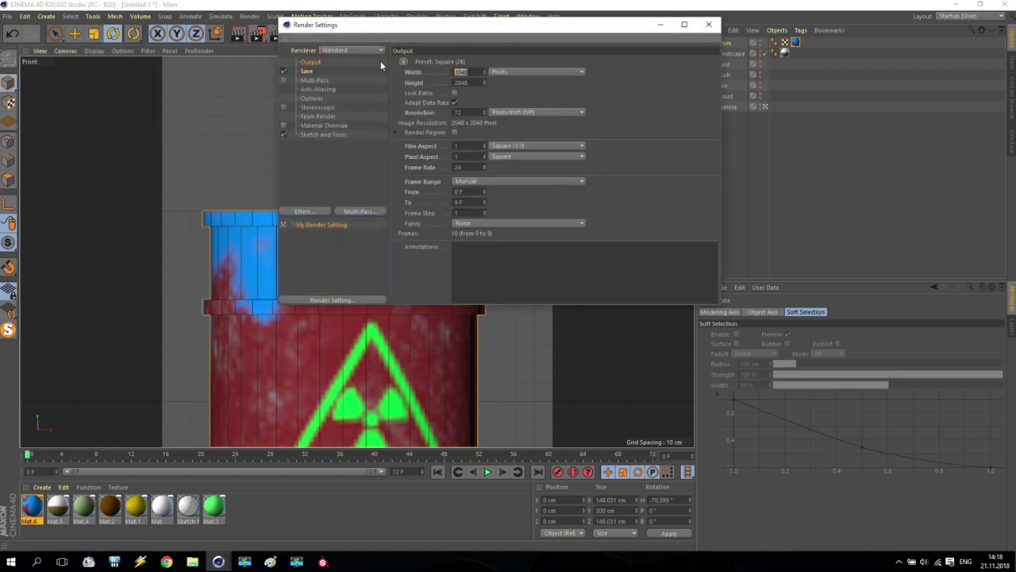
pyautogui.write('512')
pyautogui.click(469, 83)
pyautogui.write('512')
pyautogui.press('Return')
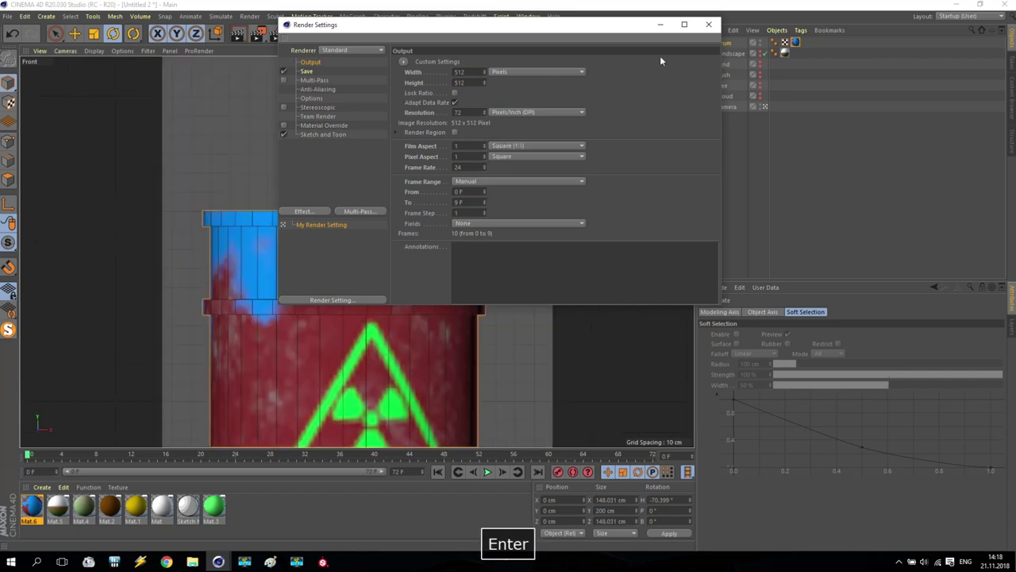
# Set the render file path to D:\000 New Game\Tutorial\Drum, disable saving and limit the frame range to the current frame.
pyautogui.click(306, 71)
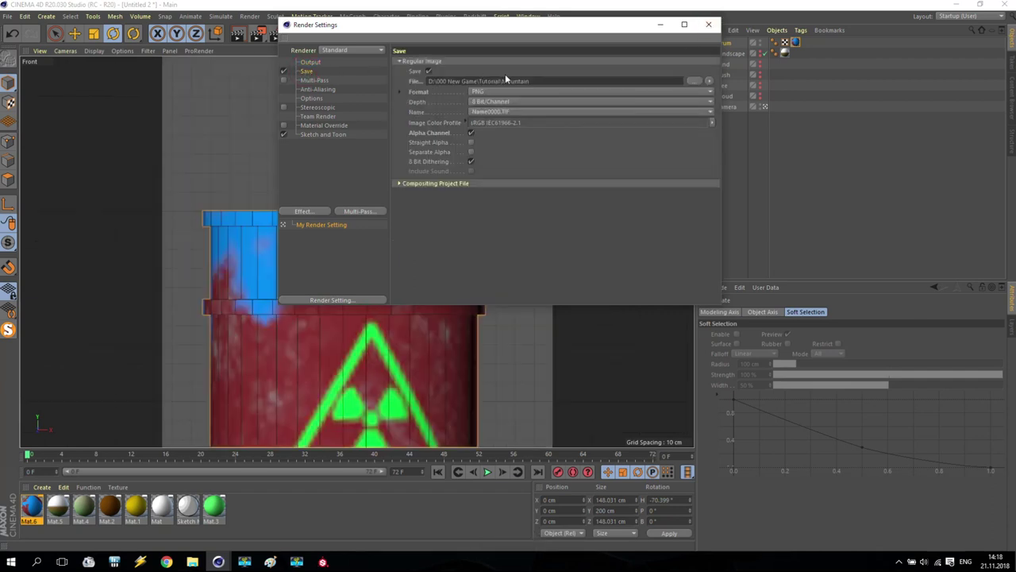
pyautogui.moveTo(504, 77); pyautogui.dragTo(567, 83)
pyautogui.write('Drum')
pyautogui.click(284, 71)
pyautogui.click(310, 64)
pyautogui.click(490, 182)
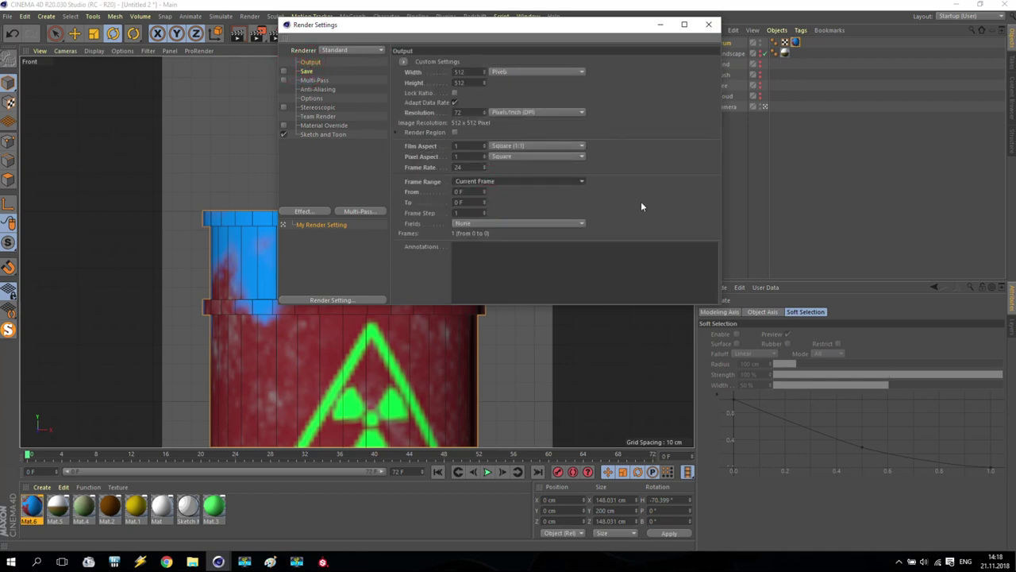
pyautogui.click(709, 24)
# Frame the whole drum in the front view and inspect a test render of it in the Picture Viewer.
pyautogui.moveTo(664, 50); pyautogui.dragTo(518, 155)
pyautogui.scroll(-2, 518, 155)
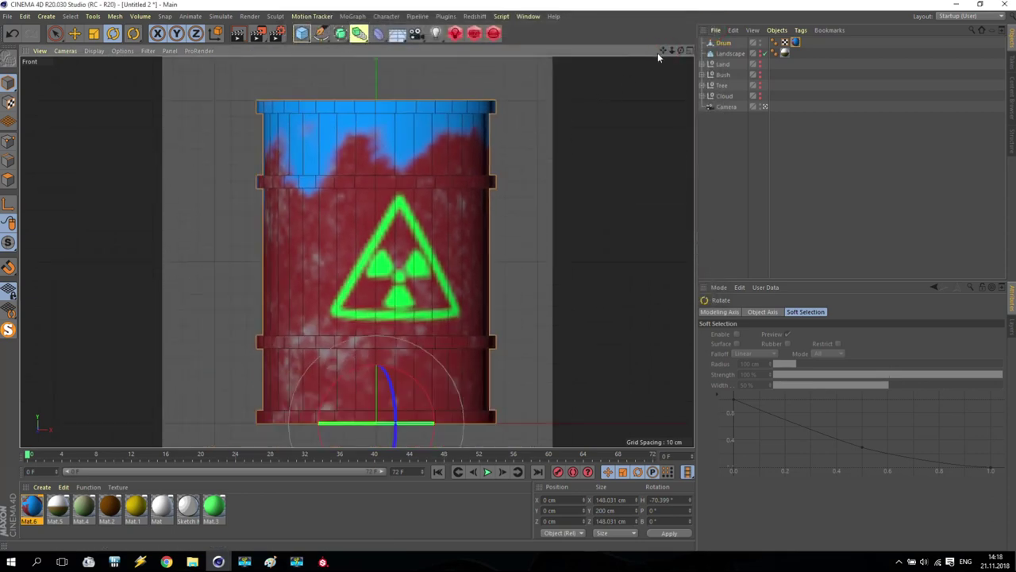
pyautogui.moveTo(664, 50); pyautogui.dragTo(642, 69)
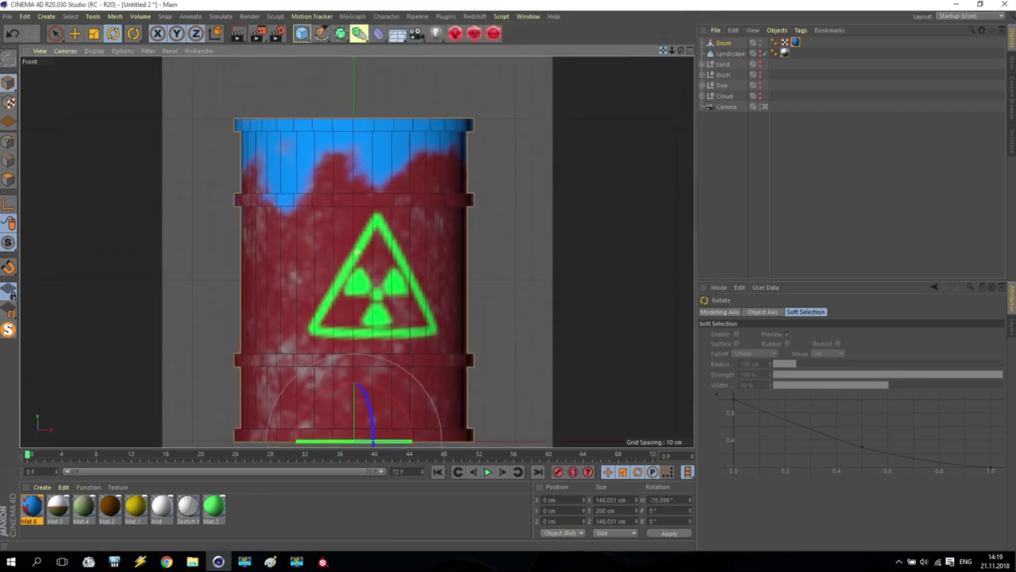
pyautogui.keyDown('alt'); pyautogui.moveTo(357, 251); pyautogui.dragTo(358, 251, button='middle'); pyautogui.keyUp('alt')
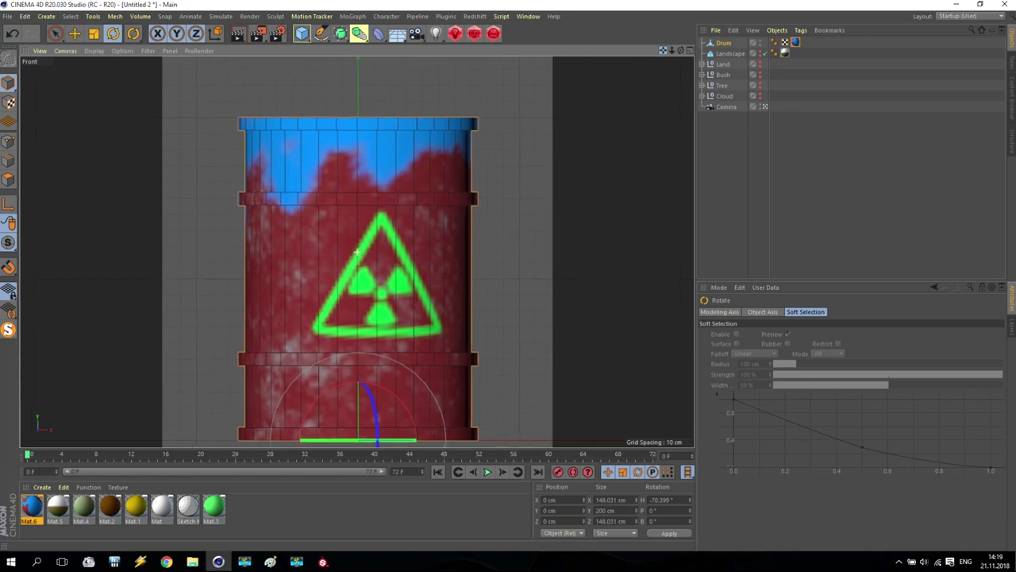
pyautogui.click(258, 33)
pyautogui.click(834, 23)
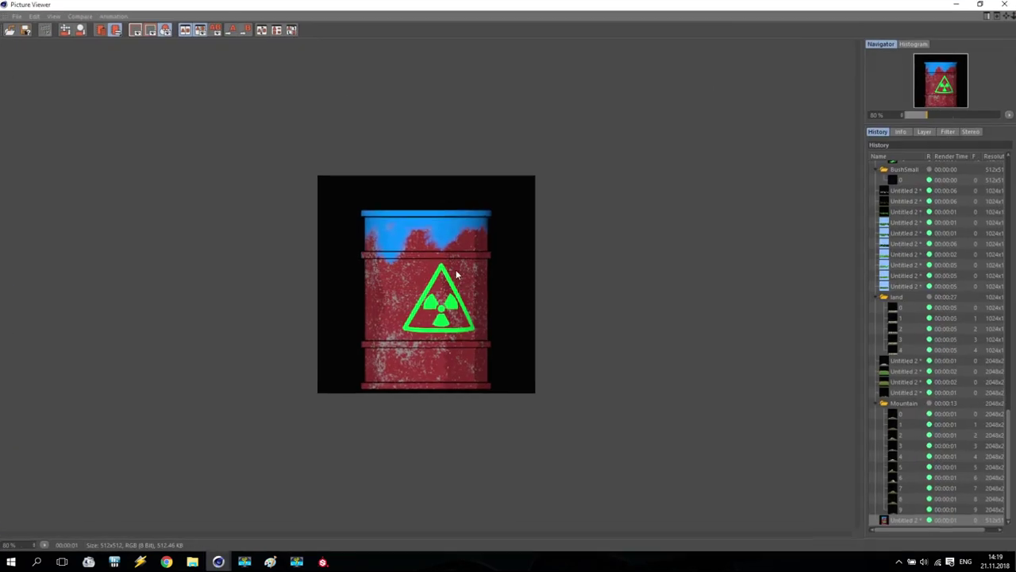
pyautogui.scroll(3, 452, 274)
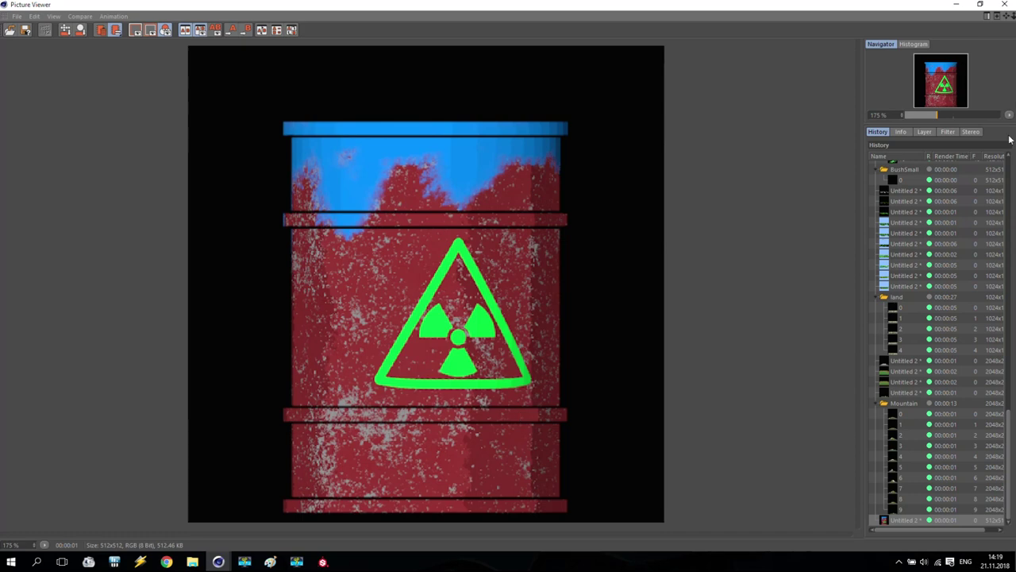
pyautogui.click(1005, 4)
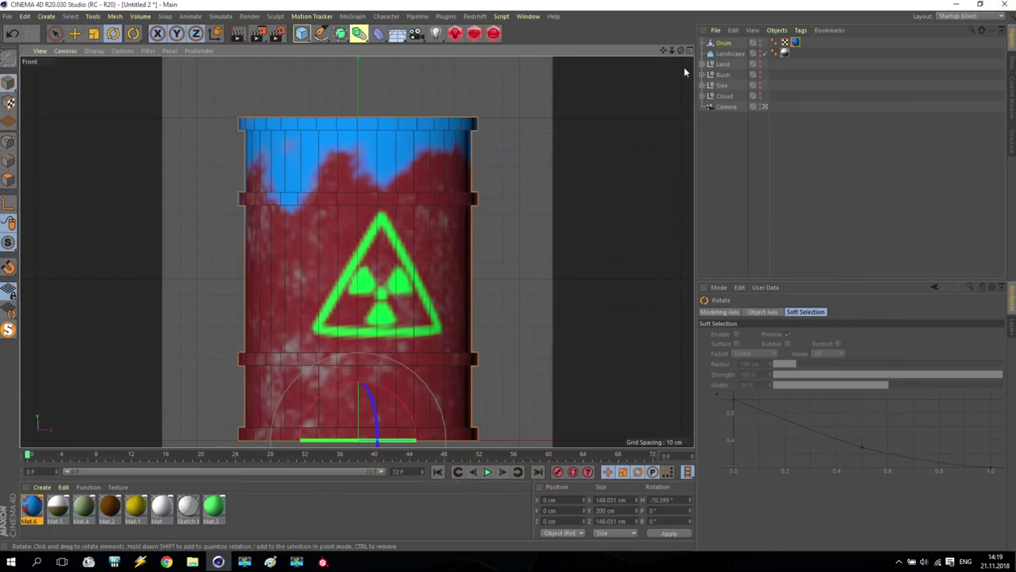
# Keyframe the Drum's heading as it is at frame 0, and at about -128° on frame 1.
pyautogui.moveTo(672, 50); pyautogui.dragTo(662, 24)
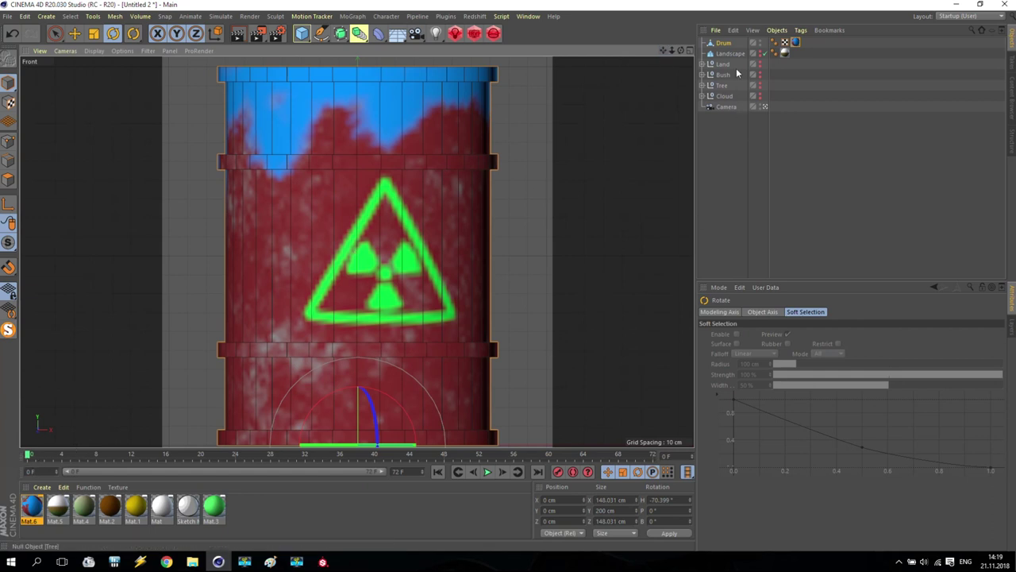
pyautogui.click(723, 42)
pyautogui.click(731, 312)
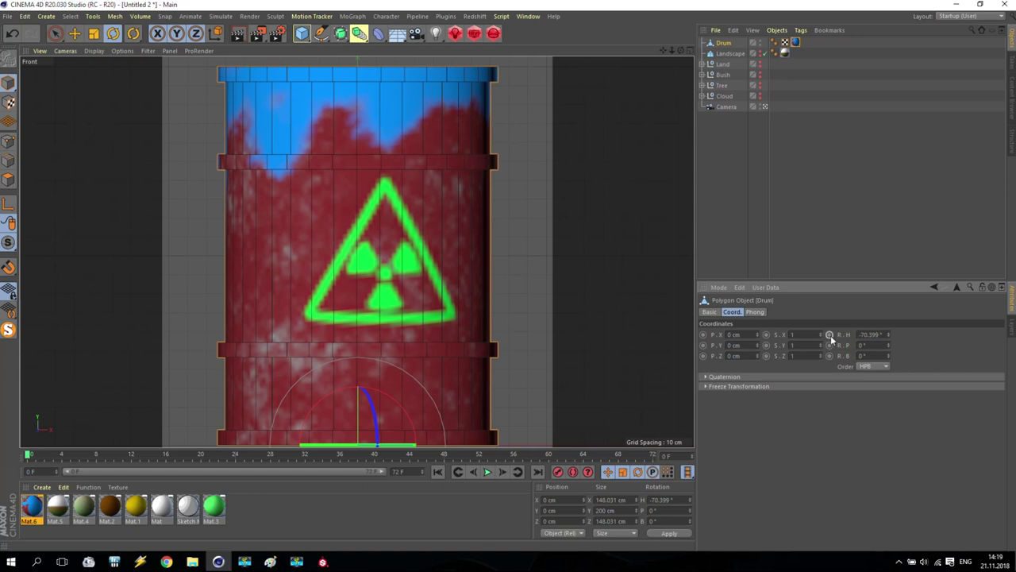
pyautogui.click(503, 472)
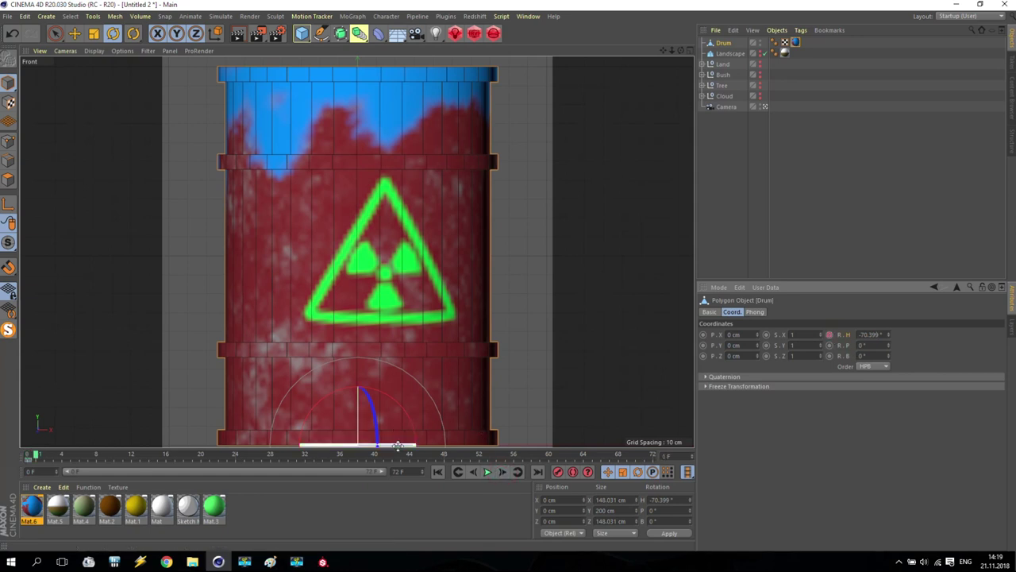
pyautogui.moveTo(363, 446); pyautogui.dragTo(399, 427)
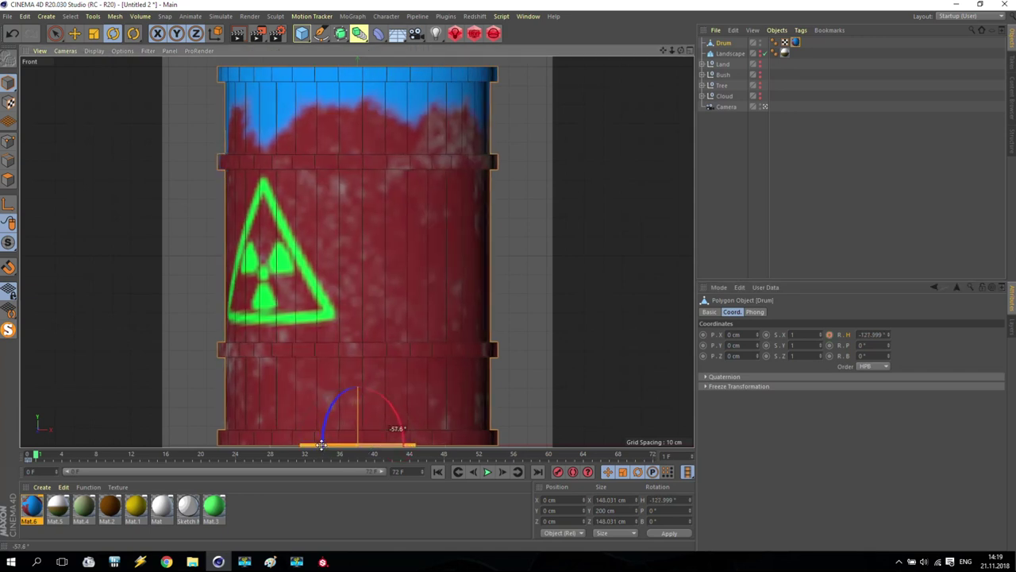
pyautogui.click(829, 334)
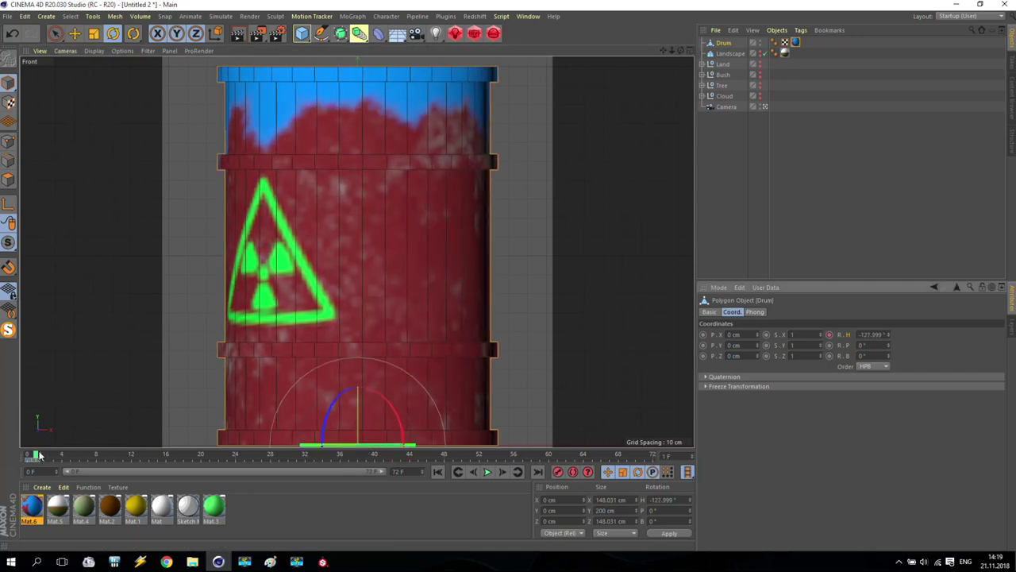
# Keyframe the Drum's heading at about -98.4° on frame 2 and about -84.4° on frame 3.
pyautogui.click(45, 455)
pyautogui.moveTo(374, 443); pyautogui.dragTo(355, 442)
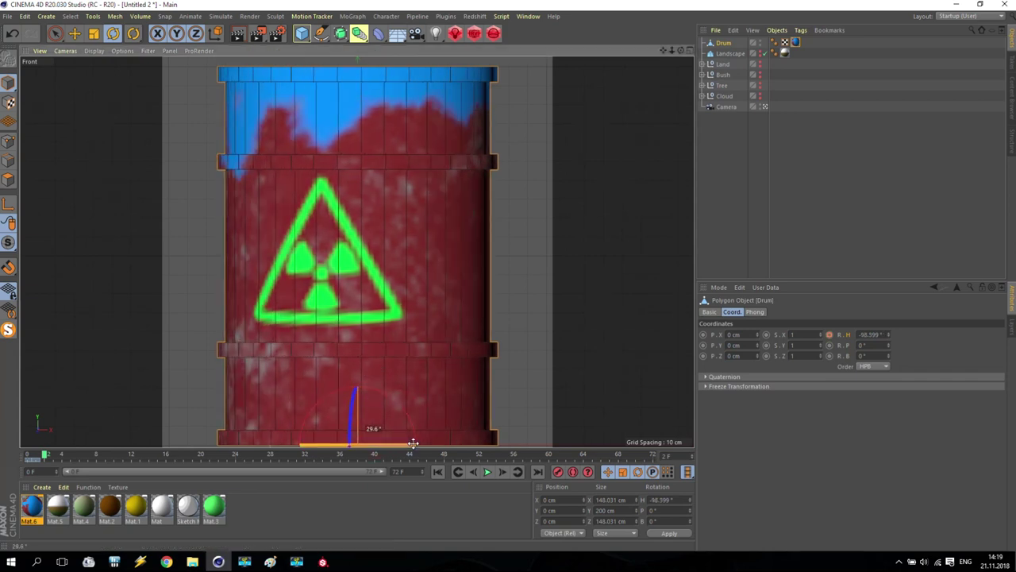
pyautogui.click(829, 335)
pyautogui.moveTo(46, 455); pyautogui.dragTo(54, 455)
pyautogui.moveTo(340, 445); pyautogui.dragTo(331, 445)
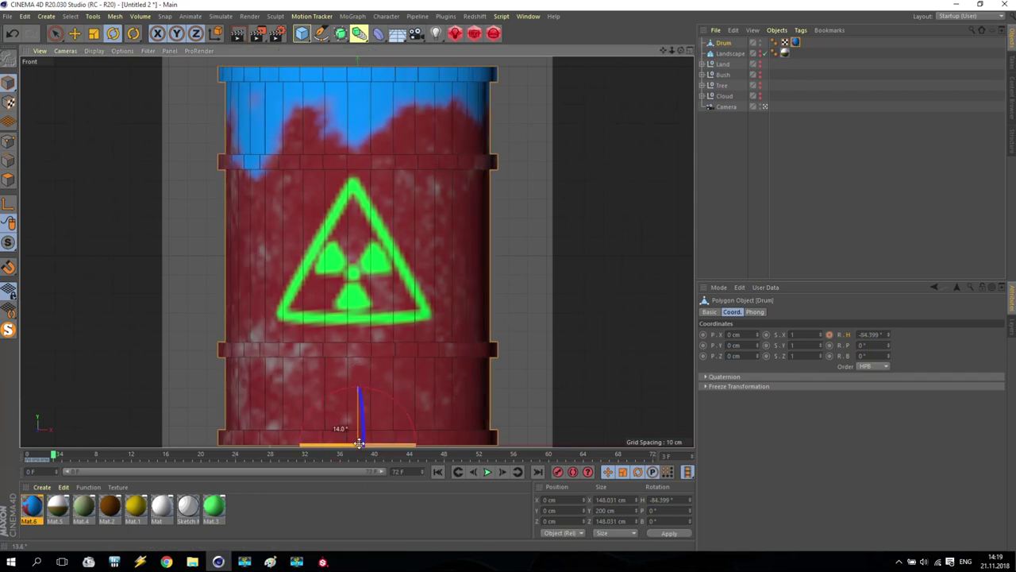
pyautogui.click(829, 334)
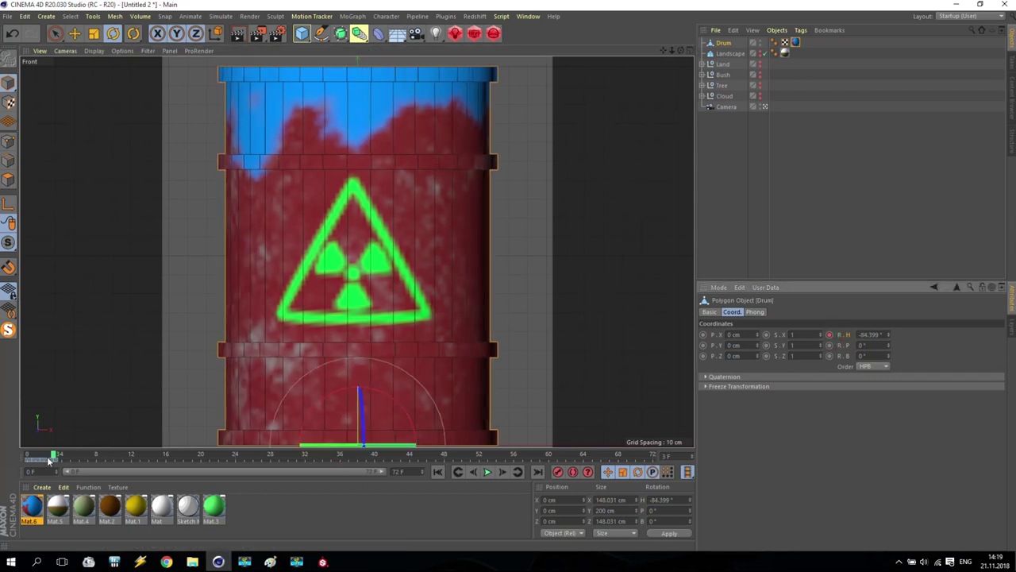
# Rotate the Drum to a heading of about -22.8° on frame 4 and keyframe it.
pyautogui.moveTo(55, 454); pyautogui.dragTo(62, 455)
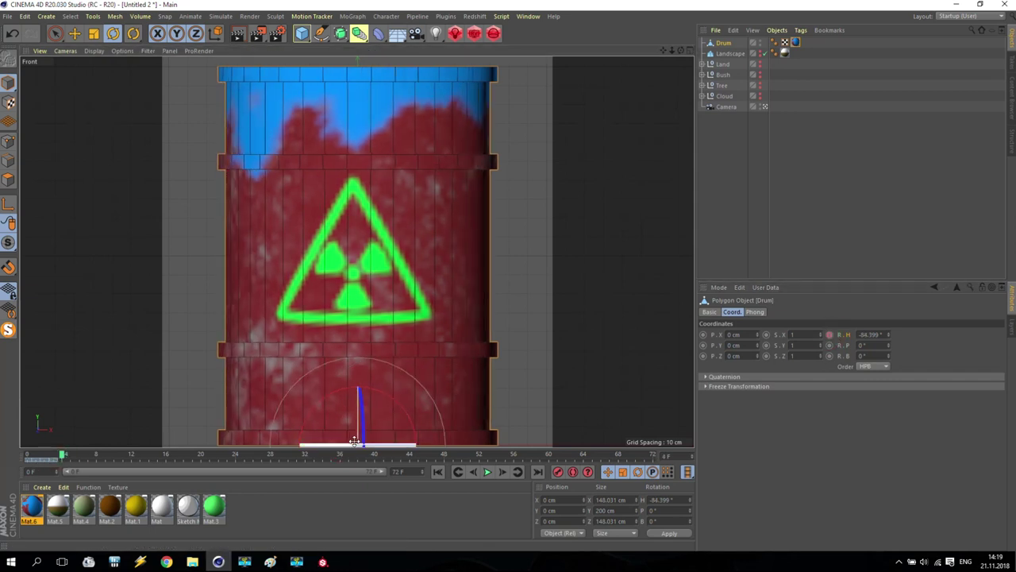
pyautogui.moveTo(362, 445); pyautogui.dragTo(434, 444)
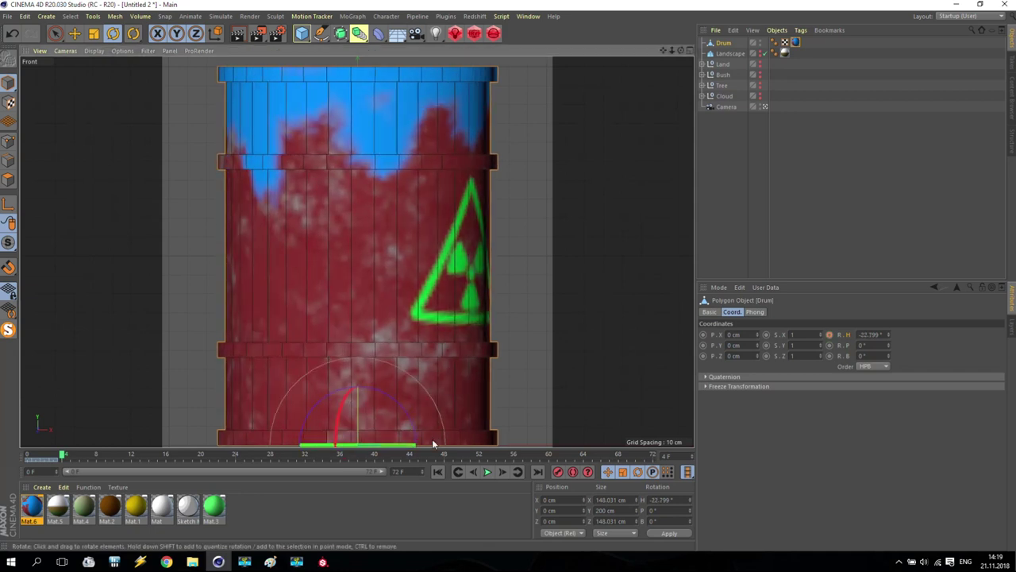
pyautogui.click(829, 334)
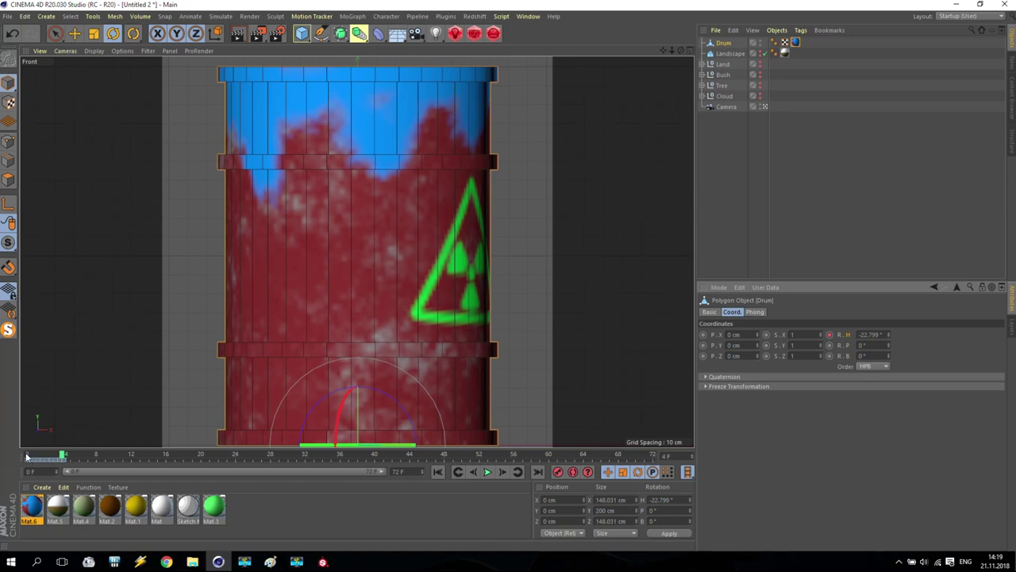
# Set the render frame range to start at frame 0 and end at frame 4, and enable saving of the rendered images.
pyautogui.click(277, 33)
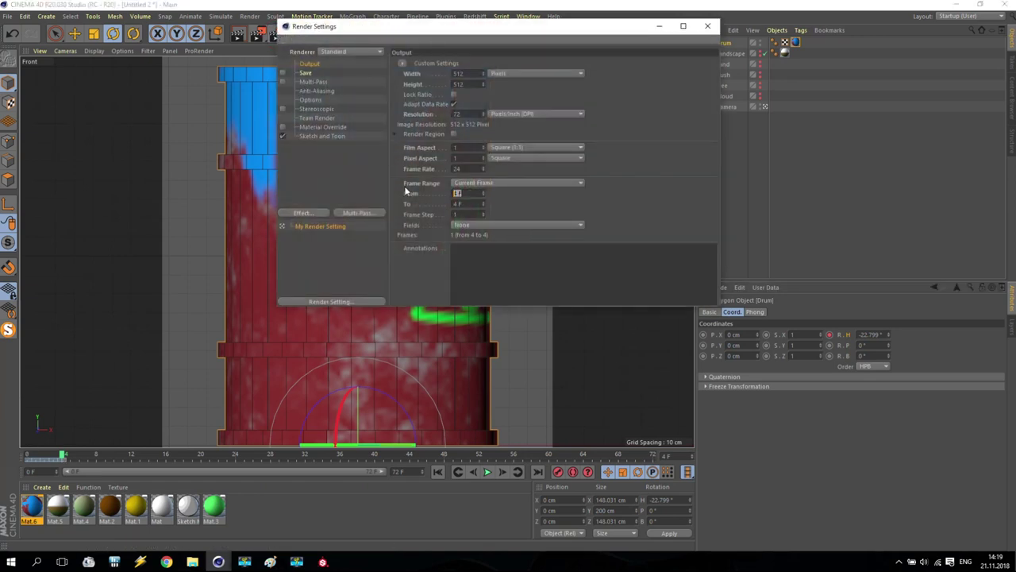
pyautogui.write('0')
pyautogui.click(529, 214)
pyautogui.click(306, 74)
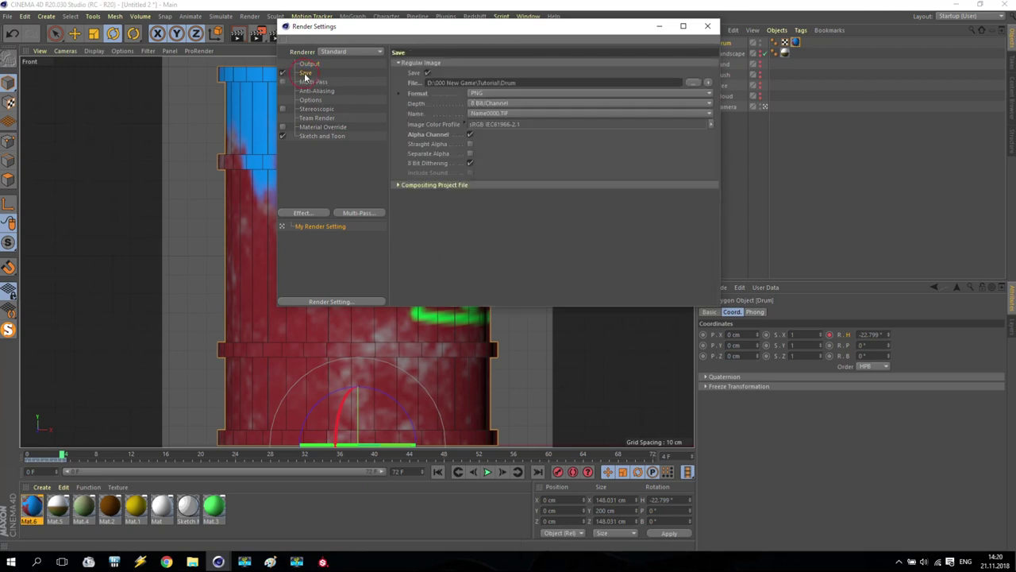
pyautogui.click(708, 26)
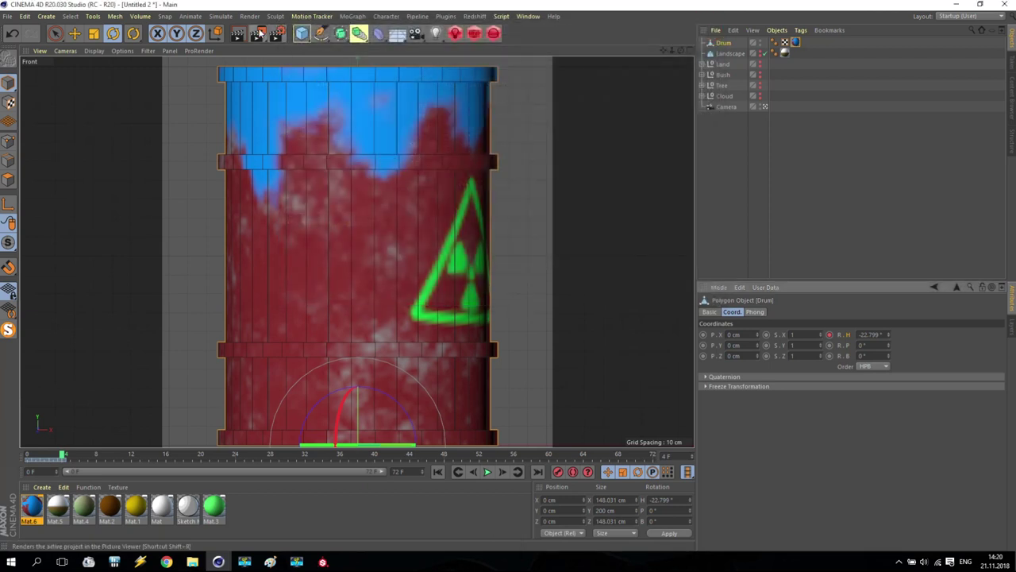
# Render the drum frames to the Picture Viewer and review the rendered rotations.
pyautogui.click(258, 34)
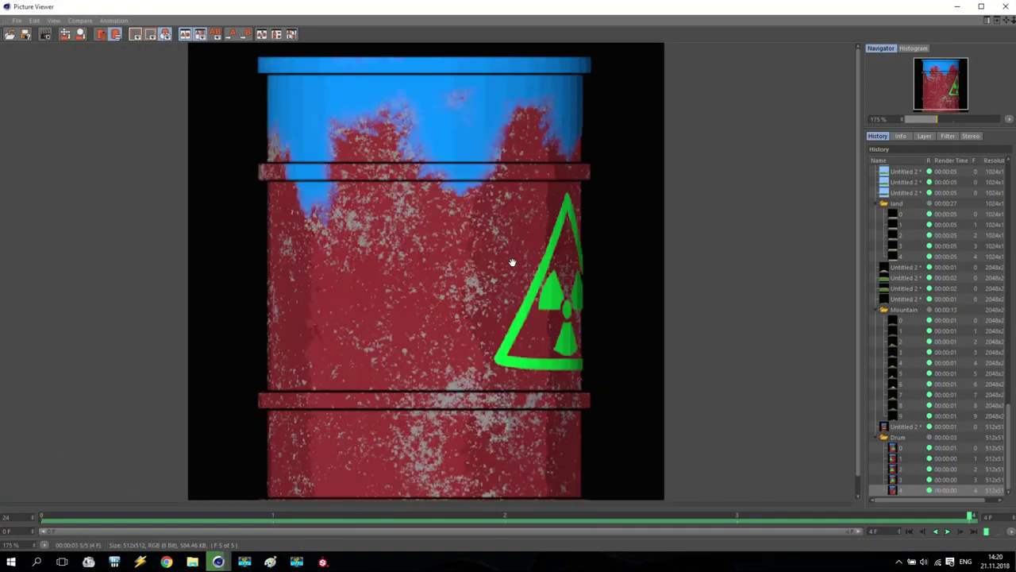
pyautogui.moveTo(682, 526); pyautogui.dragTo(738, 516)
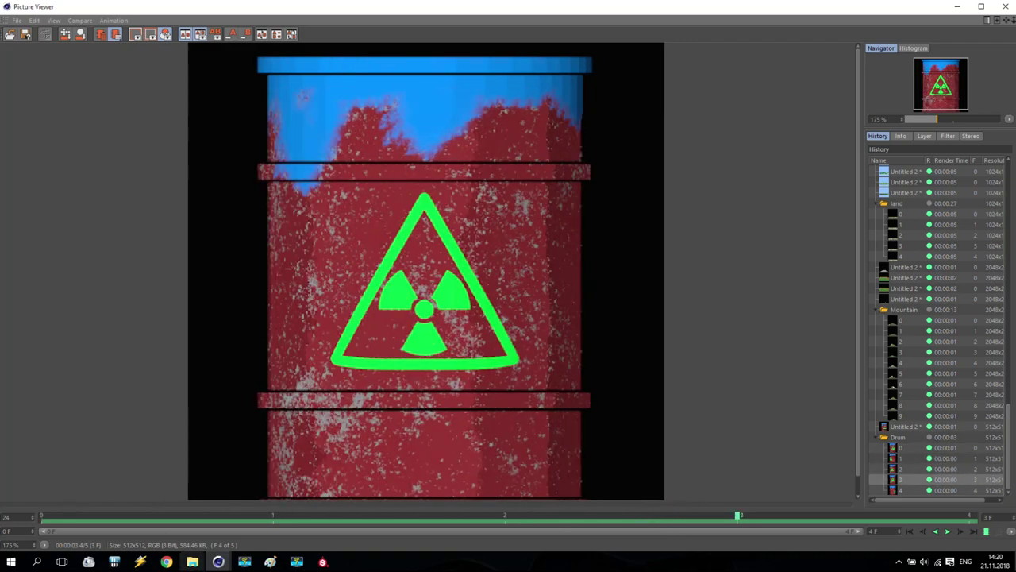
# Switch to the Tutorial folder in File Explorer, open Drum0000.png and look through the rendered drum images.
pyautogui.moveTo(192, 561)
pyautogui.click(281, 517)
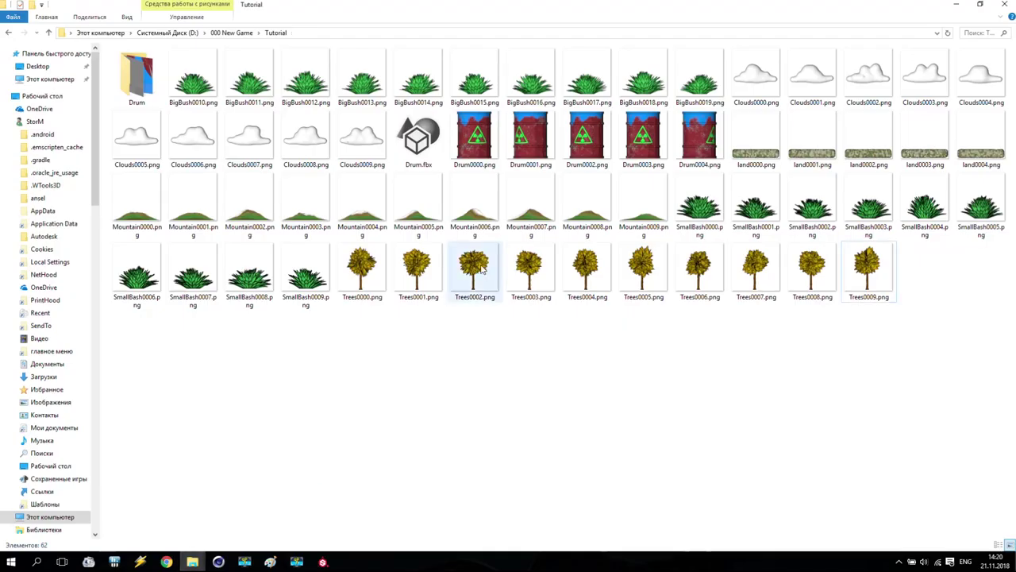
pyautogui.click(459, 143)
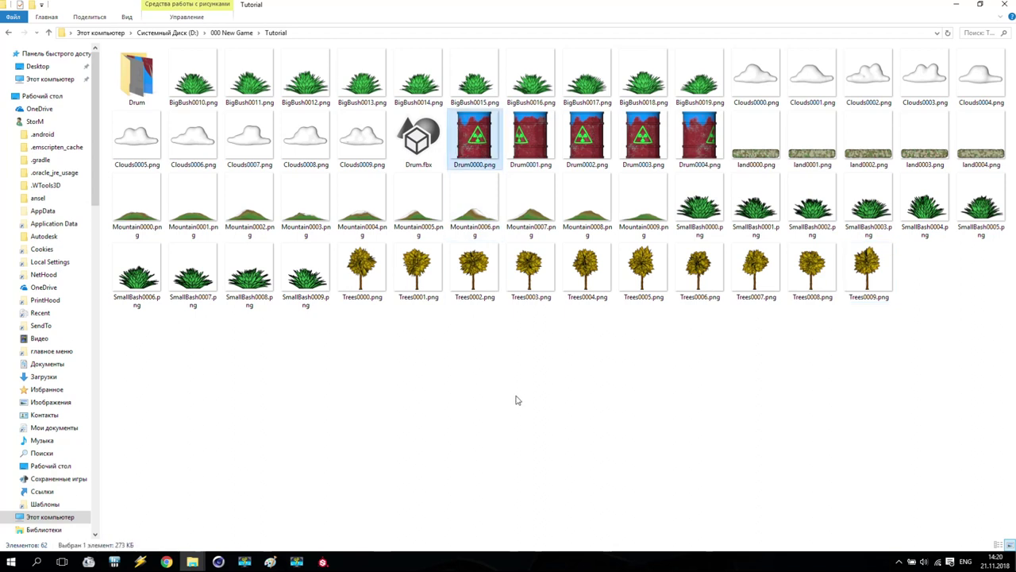
pyautogui.click(491, 137)
pyautogui.press('Return')
pyautogui.click(534, 506)
pyautogui.click(534, 505)
pyautogui.click(534, 506)
pyautogui.click(533, 505)
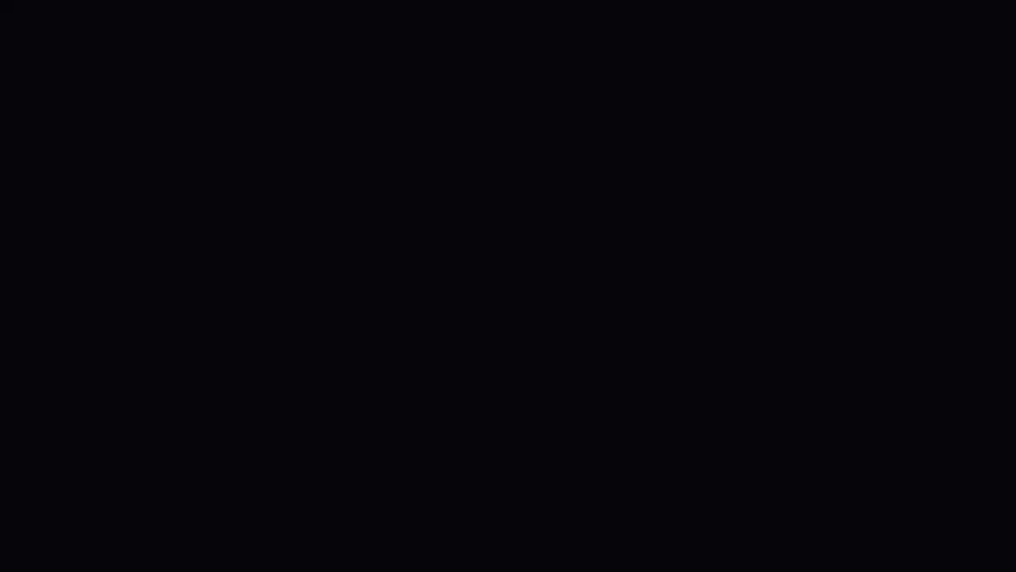